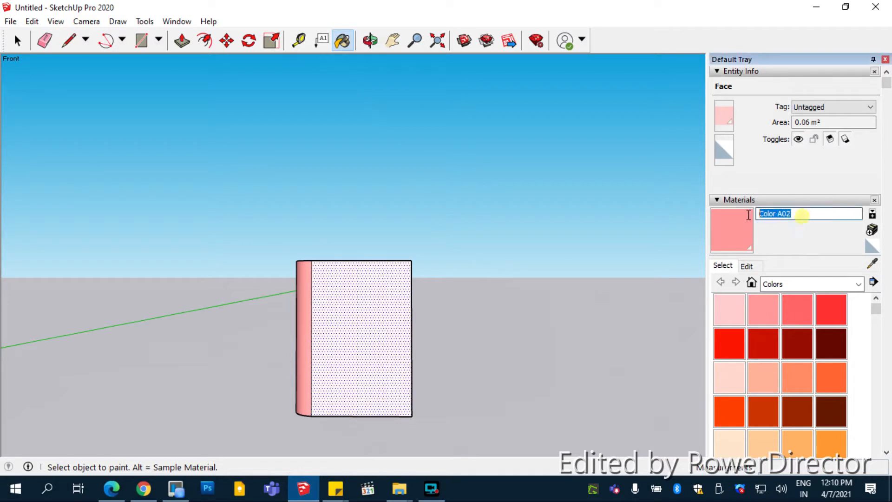
- Rename the spine's pink material as "book - side" and deselect the front cover face
{"action": "type", "text": "book - side"}
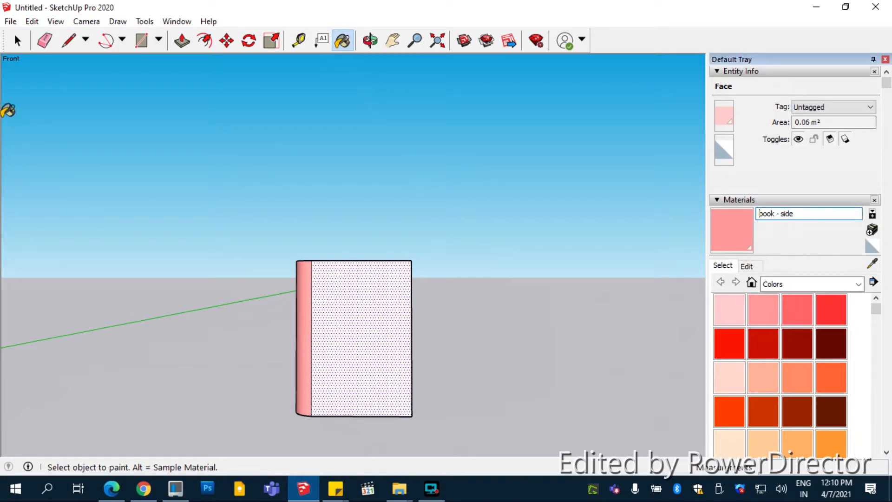
{"action": "left_click", "coordinate": [17, 40]}
{"action": "left_click", "coordinate": [340, 135]}
- Try to texture the selected front cover face with the "book cover" image from the Desktop folder
{"action": "mouse_move", "coordinate": [341, 135]}
{"action": "middle_mouse_down"}
{"action": "mouse_move", "coordinate": [380, 473]}
{"action": "mouse_move", "coordinate": [258, 384]}
{"action": "mouse_move", "coordinate": [317, 365]}
{"action": "middle_mouse_up"}
{"action": "scroll", "coordinate": [338, 341], "scroll_direction": "down", "scroll_amount": 3}
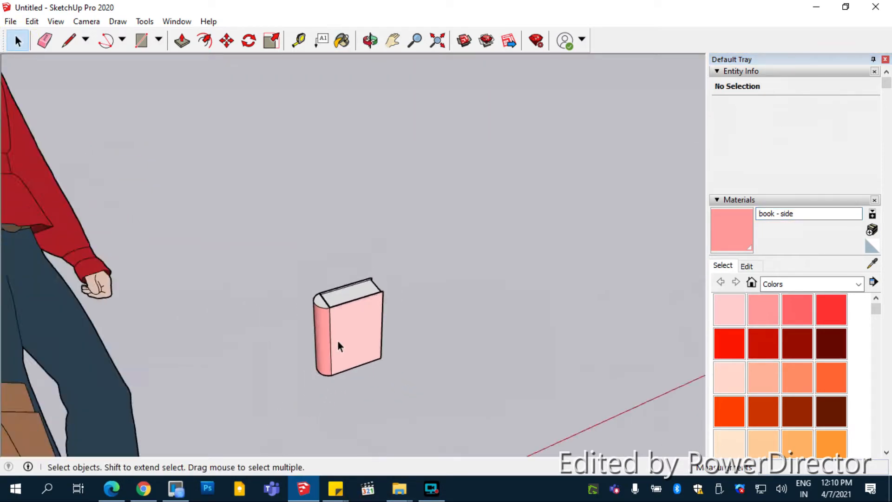
{"action": "scroll", "coordinate": [338, 341], "scroll_direction": "up", "scroll_amount": 3}
{"action": "left_click", "coordinate": [368, 311]}
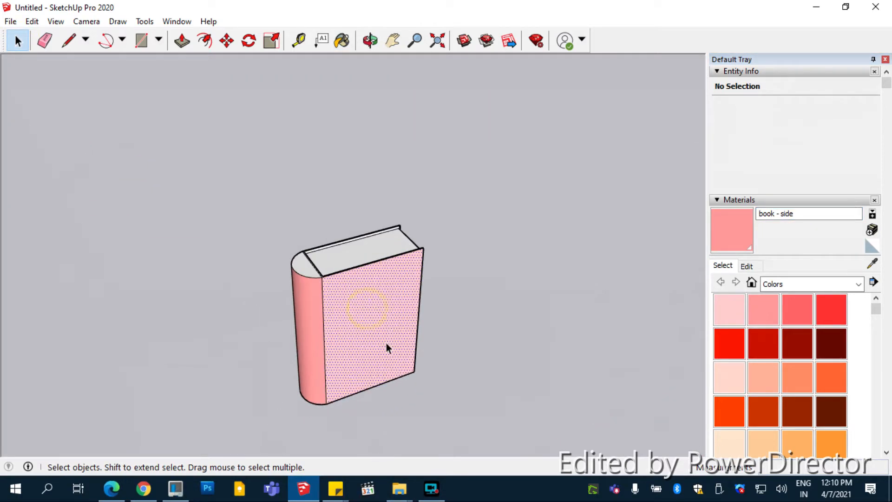
{"action": "middle_click_drag", "start_coordinate": [399, 319], "coordinate": [297, 291]}
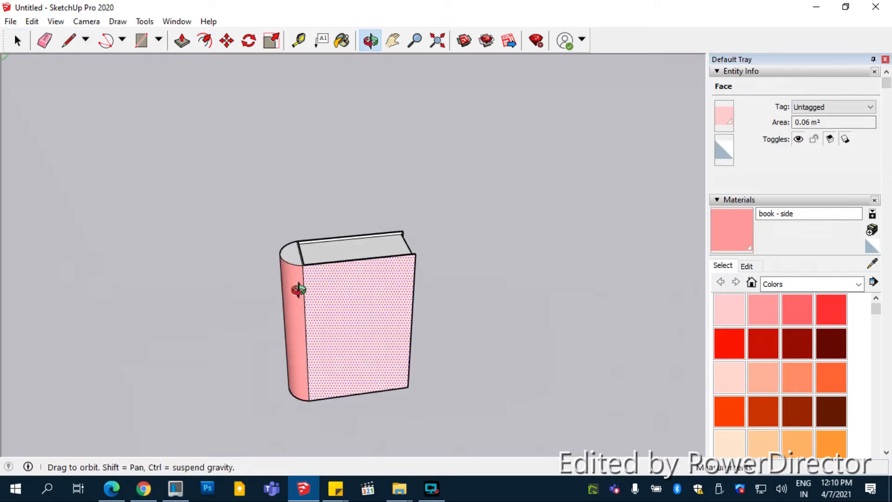
{"action": "left_click", "coordinate": [747, 267]}
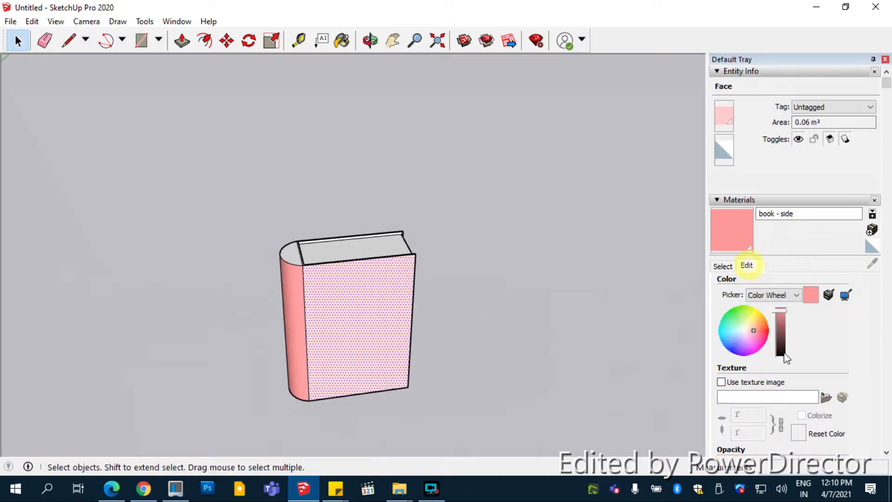
{"action": "left_click", "coordinate": [723, 383]}
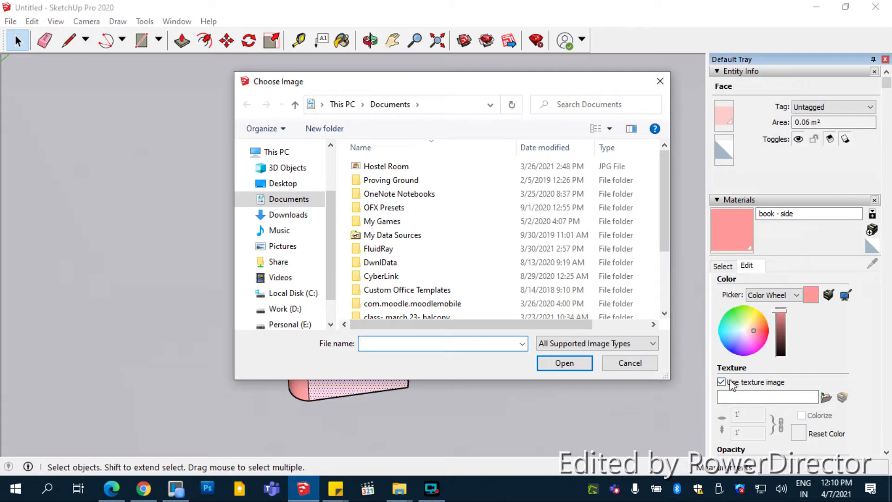
{"action": "scroll", "coordinate": [400, 247], "scroll_direction": "down", "scroll_amount": 2}
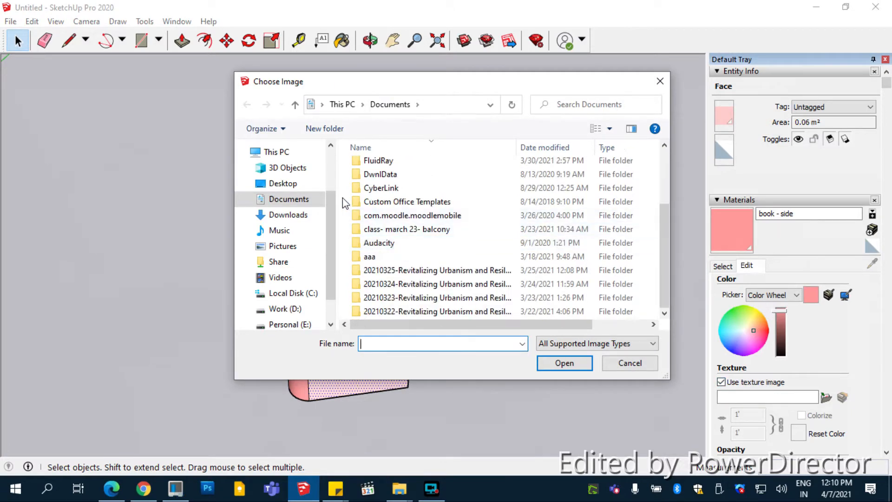
{"action": "left_click", "coordinate": [282, 183]}
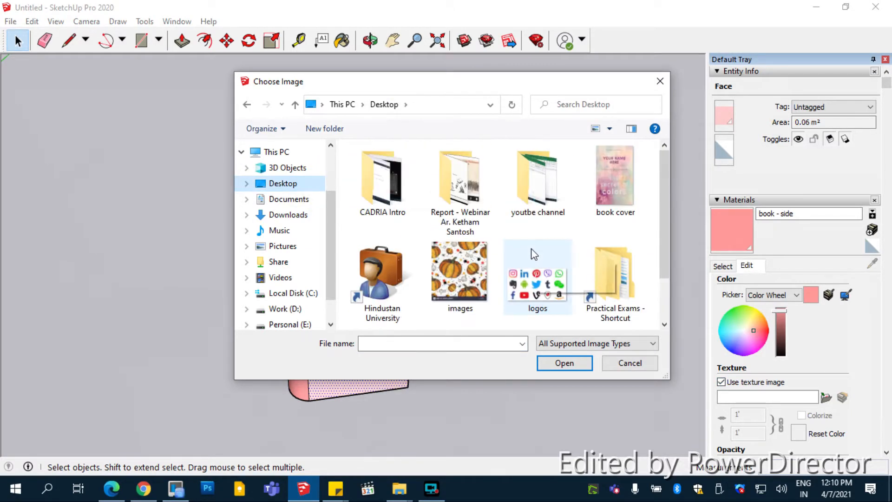
{"action": "left_click", "coordinate": [618, 175]}
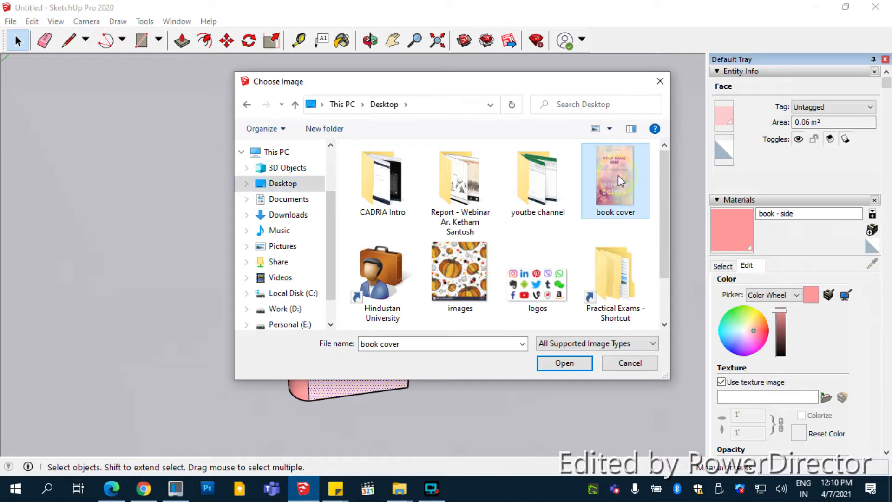
{"action": "double_click", "coordinate": [617, 175]}
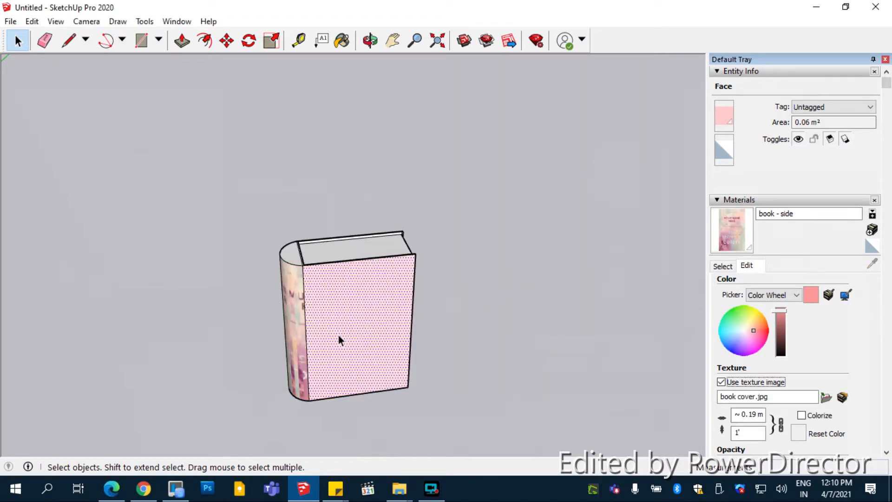
- Undo the texture image applied to the "book - side" material
{"action": "left_click", "coordinate": [558, 267]}
{"action": "left_click", "coordinate": [438, 291]}
{"action": "key", "text": "ctrl+z"}
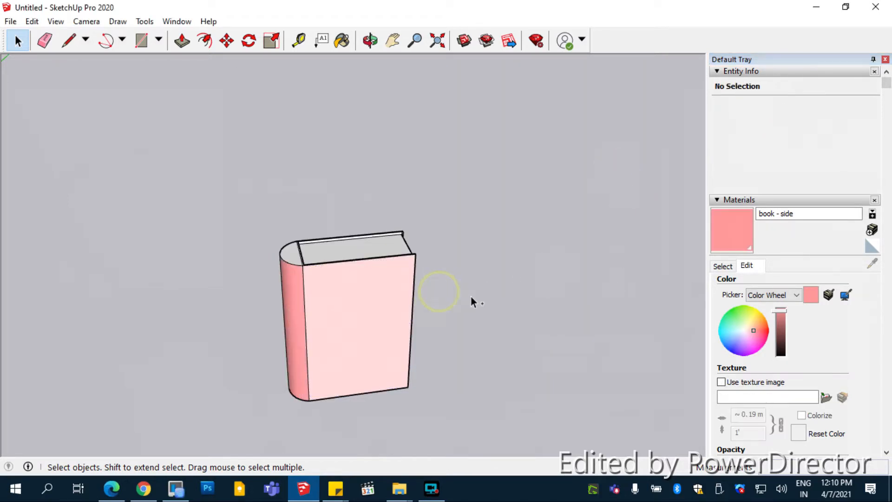
- Sample the front cover's "book 1 - cover" material and give it the "book cover" image as its texture
{"action": "left_click", "coordinate": [367, 304]}
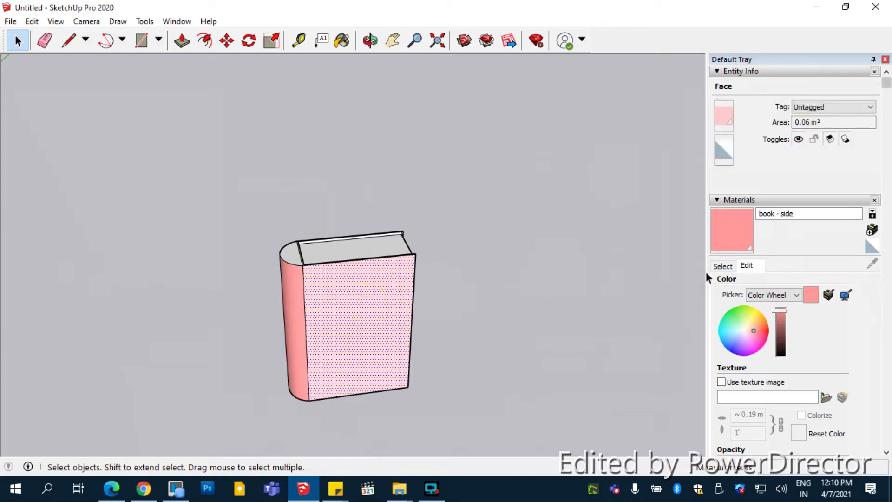
{"action": "left_click", "coordinate": [720, 266]}
{"action": "left_click", "coordinate": [872, 263]}
{"action": "left_click", "coordinate": [389, 301]}
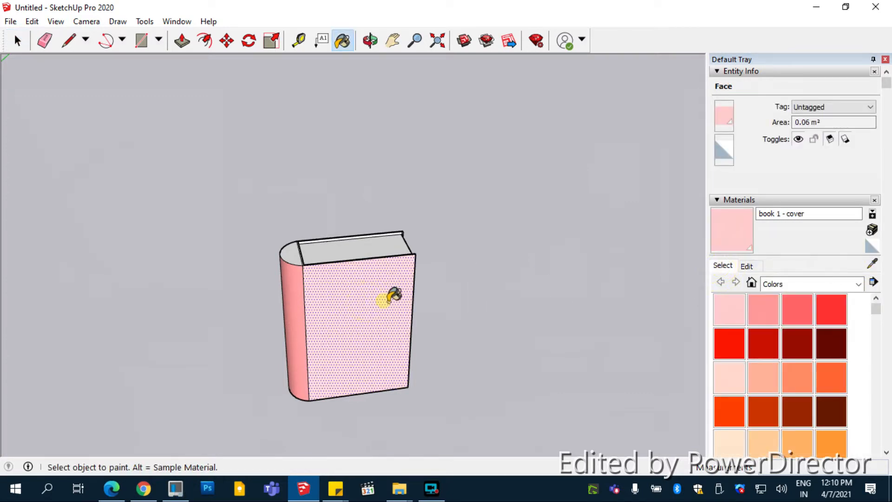
{"action": "left_click", "coordinate": [748, 266]}
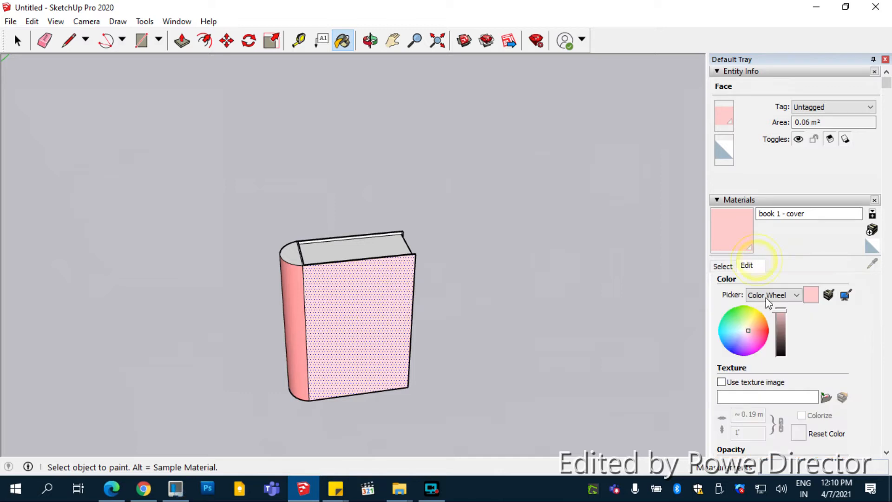
{"action": "left_click", "coordinate": [749, 384]}
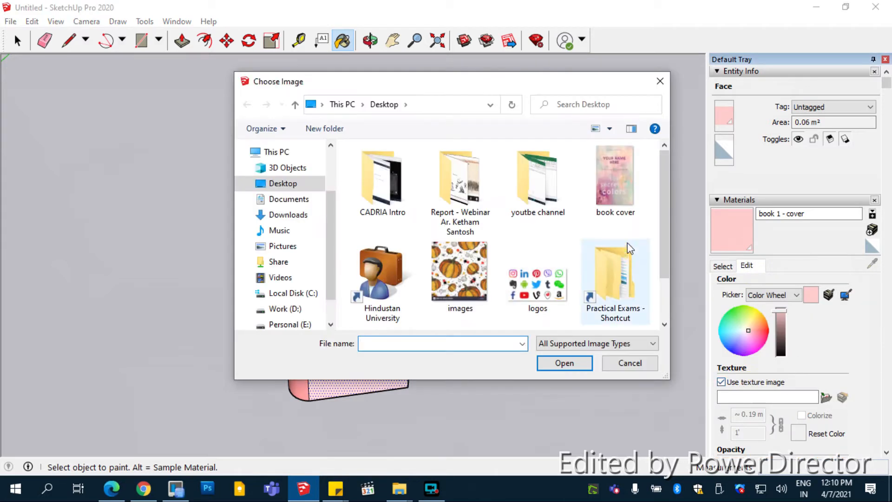
{"action": "double_click", "coordinate": [632, 197]}
{"action": "left_click", "coordinate": [17, 40]}
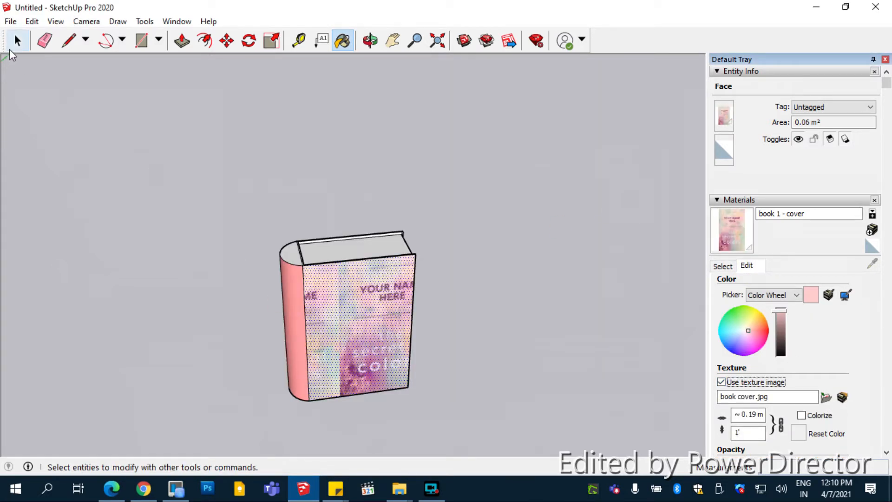
- Position the front cover's texture by aligning its four pins with the face's corners so one image fills the cover
{"action": "middle_click_drag", "start_coordinate": [348, 371], "coordinate": [350, 313]}
{"action": "scroll", "coordinate": [364, 330], "scroll_direction": "up", "scroll_amount": 2}
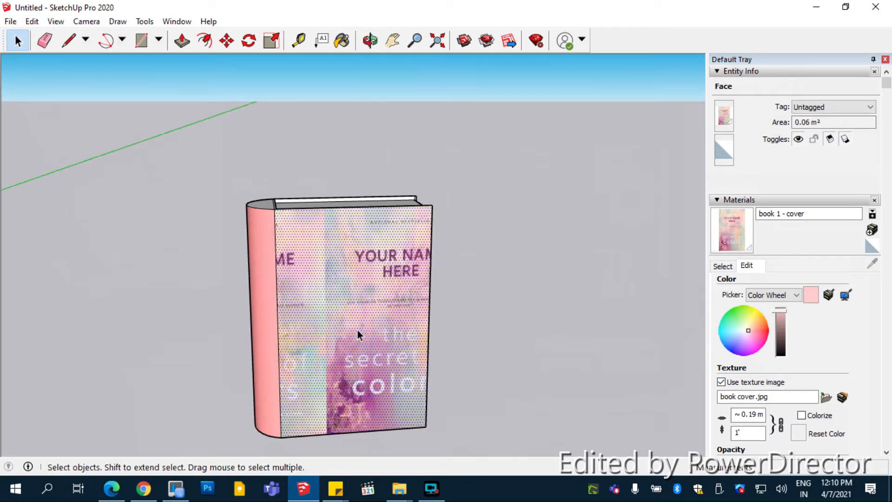
{"action": "right_click", "coordinate": [349, 331]}
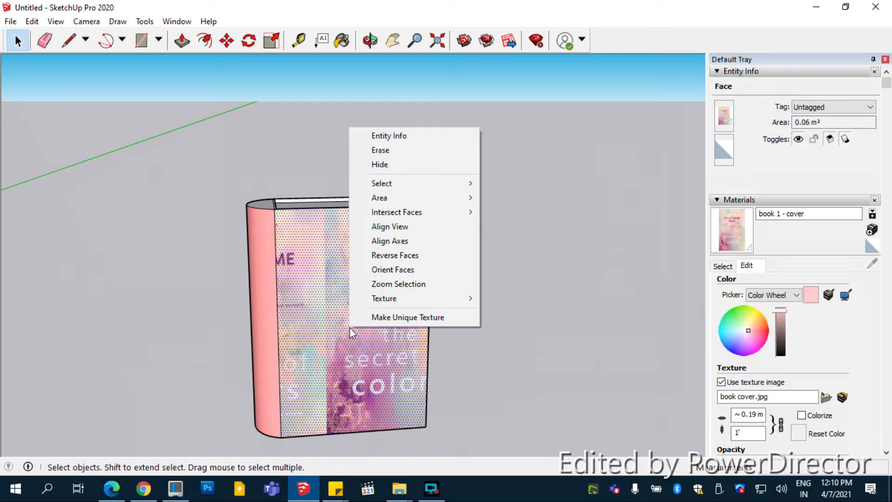
{"action": "mouse_move", "coordinate": [390, 303]}
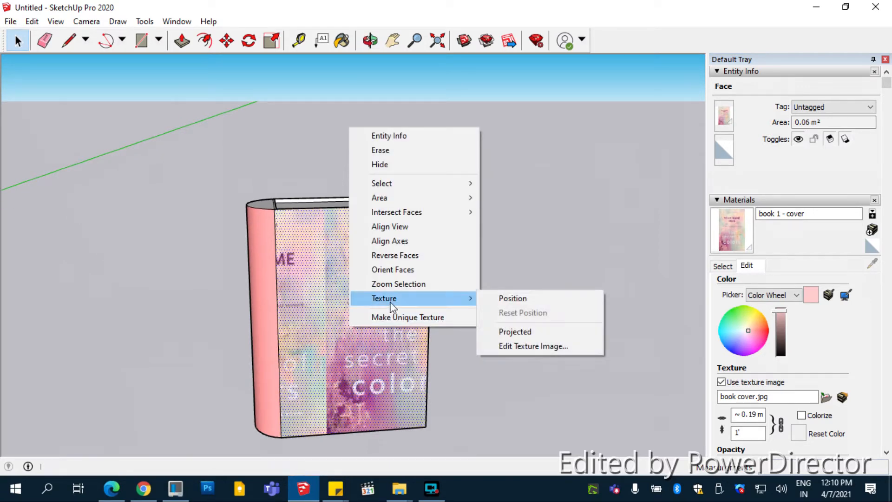
{"action": "left_click", "coordinate": [501, 300]}
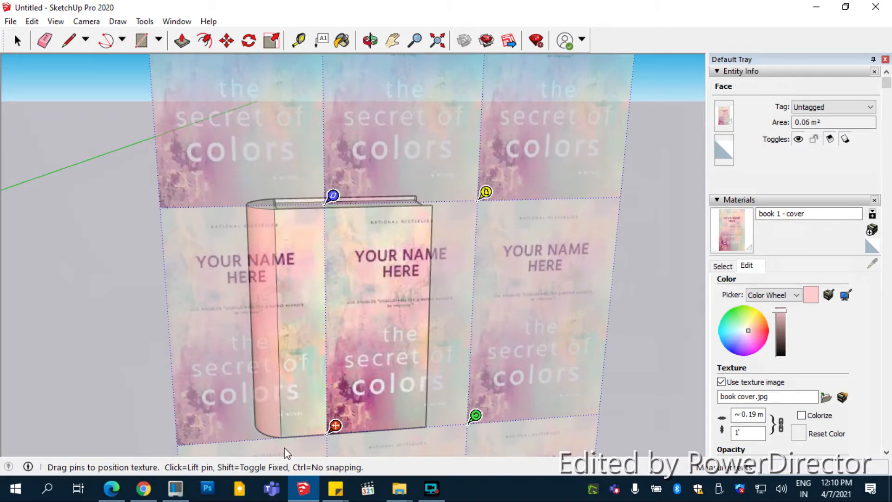
{"action": "left_click_drag", "start_coordinate": [334, 424], "coordinate": [290, 430]}
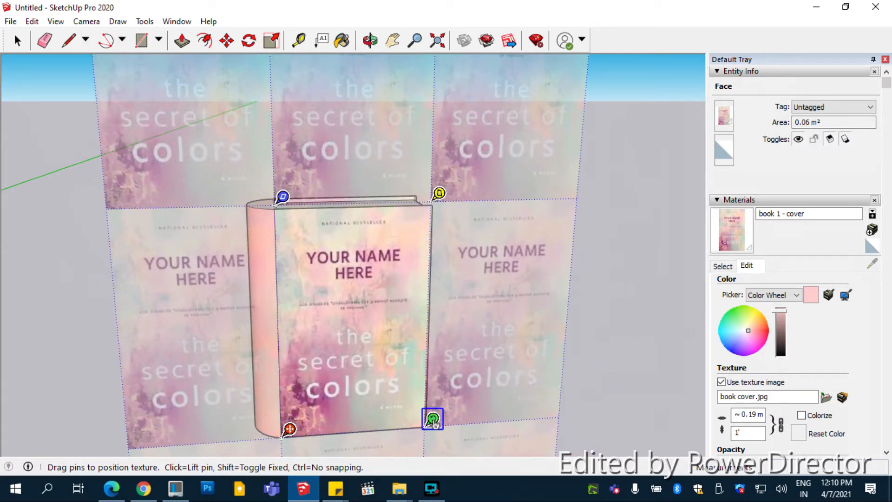
{"action": "mouse_move", "coordinate": [434, 422]}
{"action": "left_mouse_down"}
{"action": "mouse_move", "coordinate": [422, 391]}
{"action": "mouse_move", "coordinate": [362, 327]}
{"action": "mouse_move", "coordinate": [340, 318]}
{"action": "mouse_move", "coordinate": [409, 367]}
{"action": "mouse_move", "coordinate": [435, 420]}
{"action": "mouse_move", "coordinate": [525, 411]}
{"action": "mouse_move", "coordinate": [434, 419]}
{"action": "left_mouse_up"}
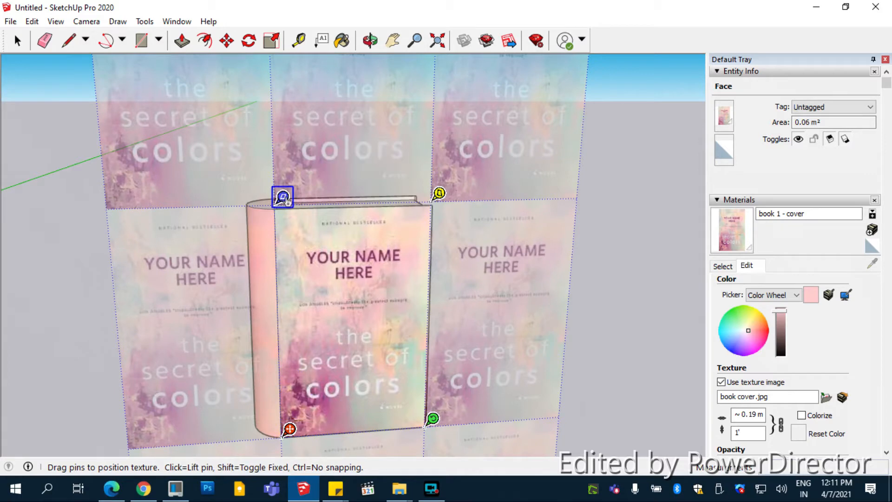
{"action": "mouse_move", "coordinate": [284, 199]}
{"action": "left_mouse_down"}
{"action": "mouse_move", "coordinate": [358, 215]}
{"action": "mouse_move", "coordinate": [283, 199]}
{"action": "mouse_move", "coordinate": [284, 283]}
{"action": "mouse_move", "coordinate": [277, 198]}
{"action": "mouse_move", "coordinate": [281, 209]}
{"action": "left_mouse_up"}
{"action": "mouse_move", "coordinate": [439, 197]}
{"action": "left_mouse_down"}
{"action": "mouse_move", "coordinate": [420, 197]}
{"action": "mouse_move", "coordinate": [378, 231]}
{"action": "mouse_move", "coordinate": [441, 197]}
{"action": "left_mouse_up"}
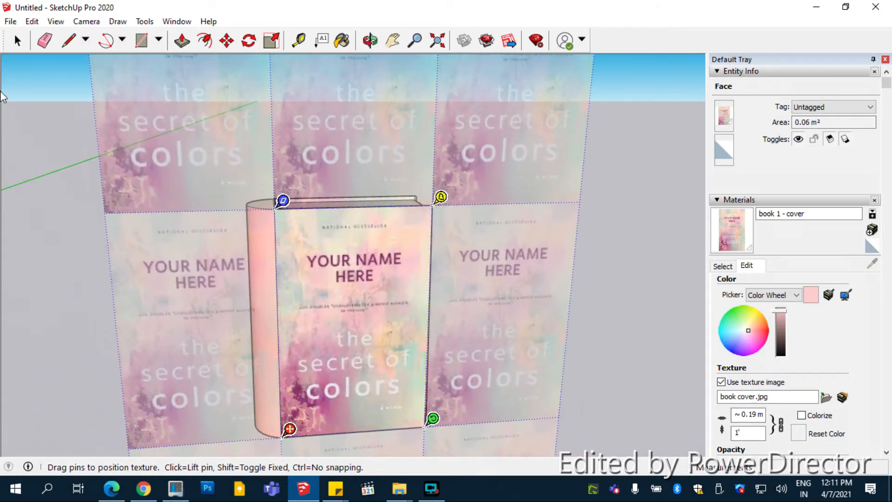
{"action": "left_click", "coordinate": [19, 43]}
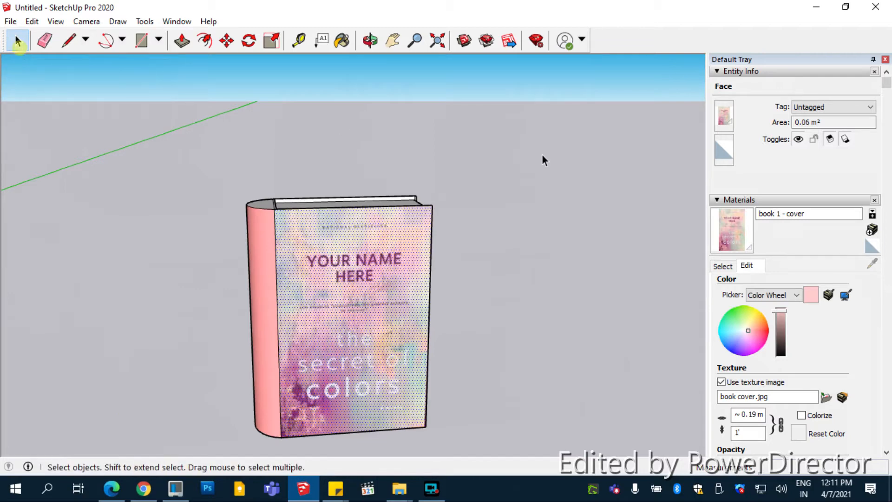
{"action": "left_click", "coordinate": [518, 236]}
- Try to texture the selected spine surface with the "images" picture from the Desktop folder
{"action": "scroll", "coordinate": [344, 263], "scroll_direction": "down", "scroll_amount": 3}
{"action": "middle_click_drag", "start_coordinate": [344, 263], "coordinate": [458, 377]}
{"action": "scroll", "coordinate": [332, 273], "scroll_direction": "up", "scroll_amount": 4}
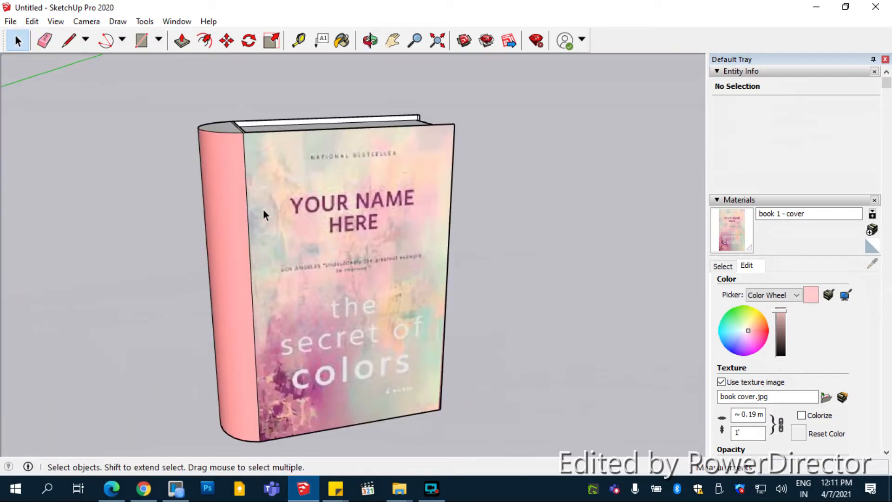
{"action": "scroll", "coordinate": [270, 197], "scroll_direction": "down", "scroll_amount": 3}
{"action": "middle_click_drag", "start_coordinate": [270, 197], "coordinate": [299, 285]}
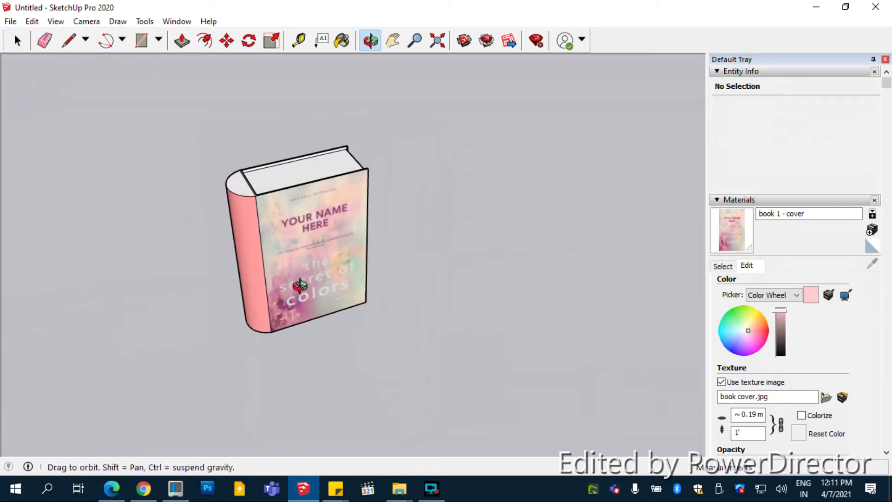
{"action": "middle_click_drag", "start_coordinate": [241, 219], "coordinate": [289, 307]}
{"action": "left_click", "coordinate": [260, 283]}
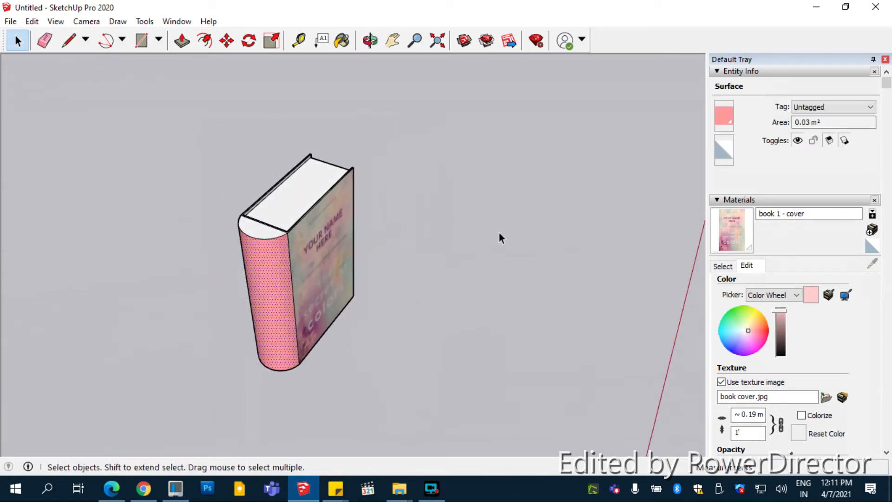
{"action": "left_click", "coordinate": [826, 398]}
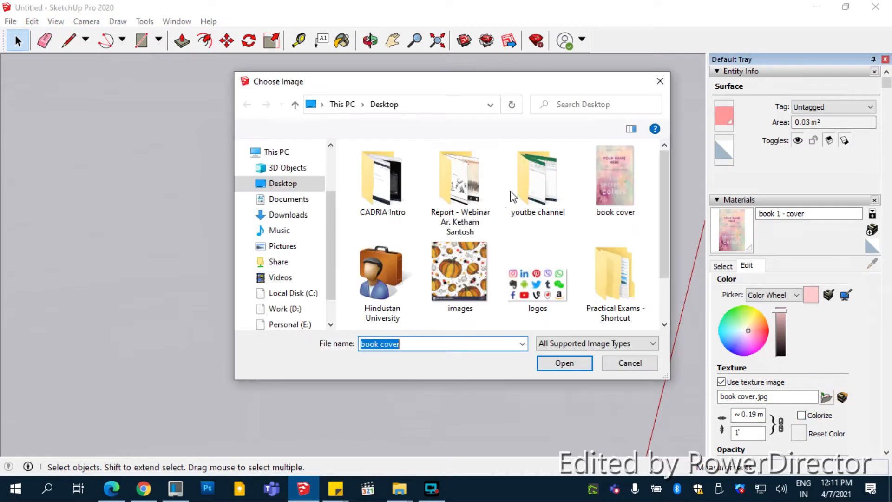
{"action": "double_click", "coordinate": [485, 262]}
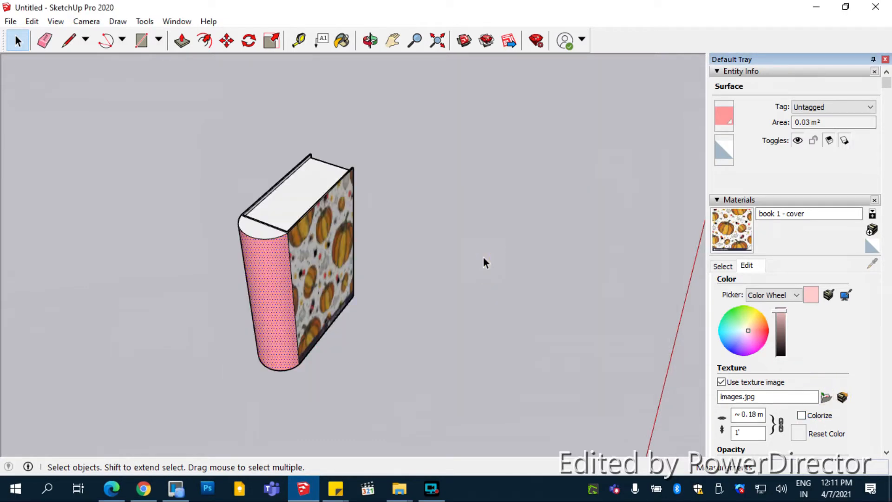
{"action": "left_click", "coordinate": [469, 261]}
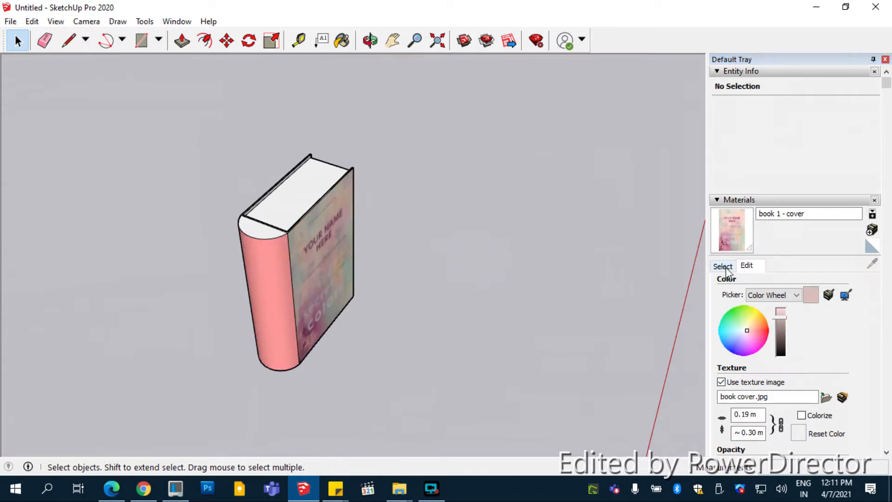
- Sample the spine's "book - side" material and give it the "images" pumpkin picture as its texture
{"action": "left_click", "coordinate": [724, 266]}
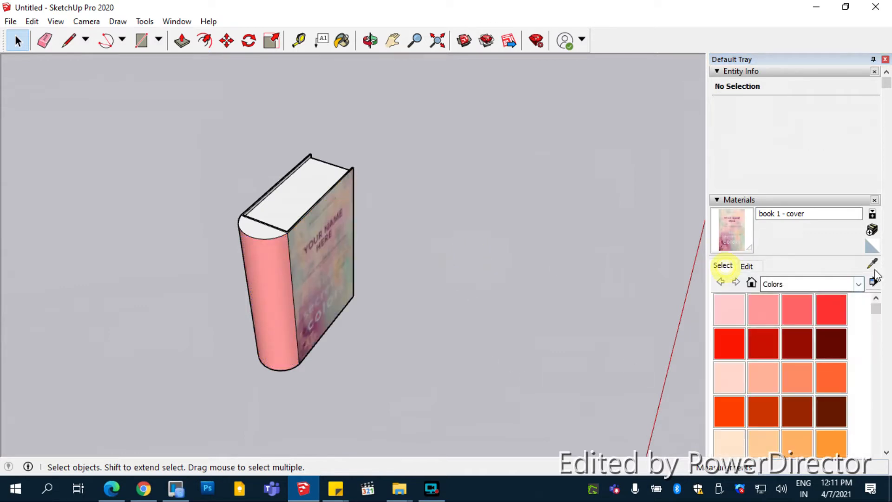
{"action": "left_click", "coordinate": [872, 263]}
{"action": "left_click", "coordinate": [272, 325]}
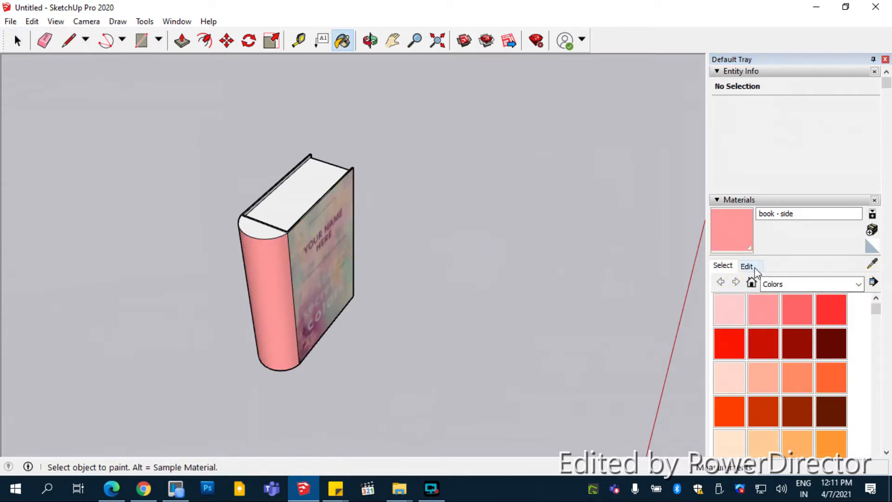
{"action": "left_click", "coordinate": [748, 266]}
{"action": "left_click", "coordinate": [722, 382]}
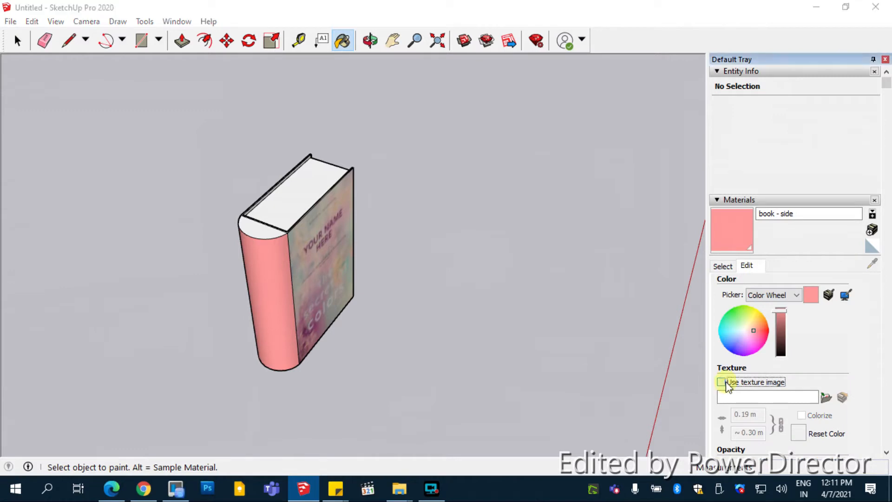
{"action": "left_click", "coordinate": [463, 277]}
{"action": "double_click", "coordinate": [462, 277]}
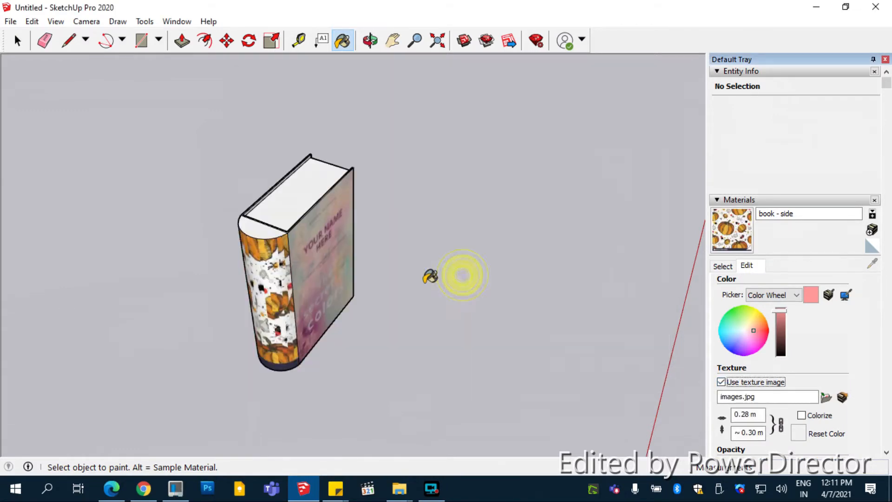
{"action": "left_click", "coordinate": [17, 41]}
{"action": "middle_click_drag", "start_coordinate": [179, 335], "coordinate": [272, 200]}
{"action": "scroll", "coordinate": [271, 308], "scroll_direction": "up", "scroll_amount": 3}
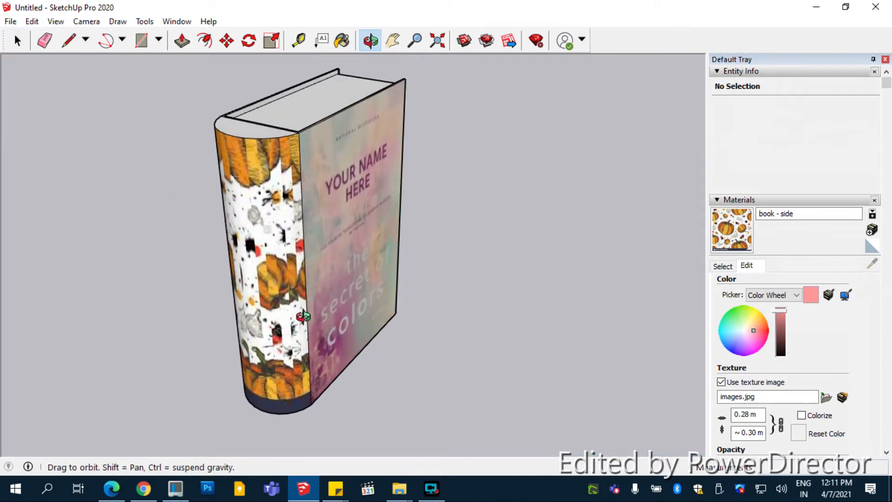
- Select the spine surface to check how its pumpkin picture tiles, and undo that texture
{"action": "left_click", "coordinate": [271, 200]}
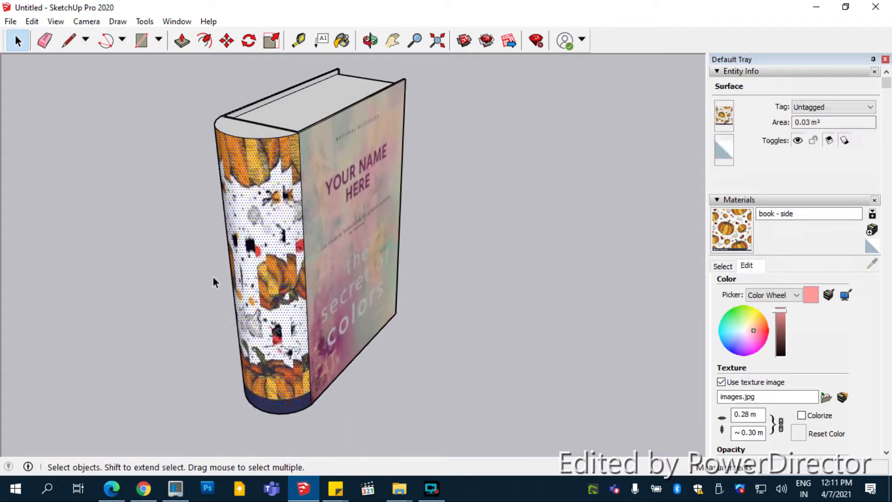
{"action": "scroll", "coordinate": [256, 154], "scroll_direction": "up", "scroll_amount": 2}
{"action": "scroll", "coordinate": [294, 199], "scroll_direction": "up", "scroll_amount": 2}
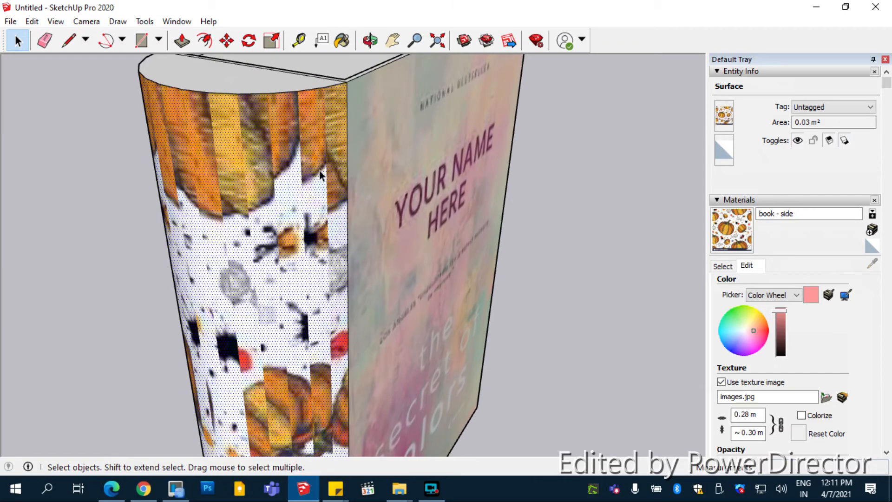
{"action": "middle_click_drag", "start_coordinate": [210, 125], "coordinate": [145, 153]}
{"action": "middle_click_drag", "start_coordinate": [341, 148], "coordinate": [442, 229], "text": "shift"}
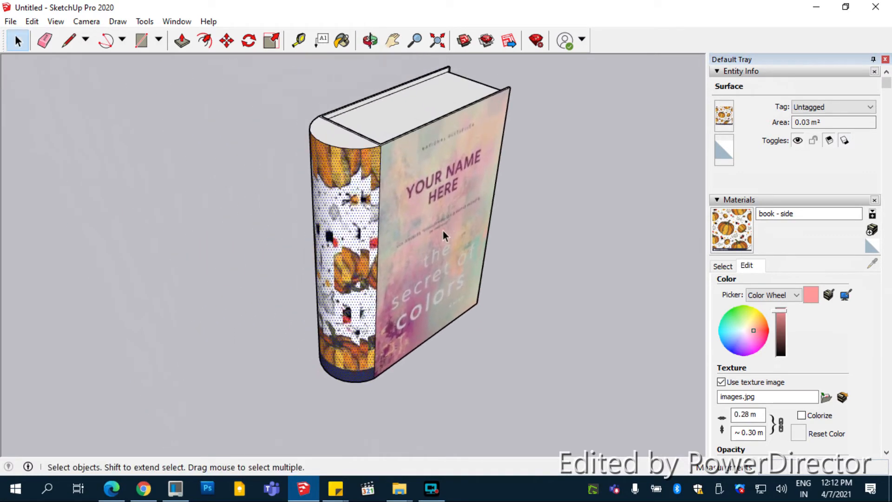
{"action": "key", "text": "ctrl+z"}
{"action": "left_click", "coordinate": [232, 378]}
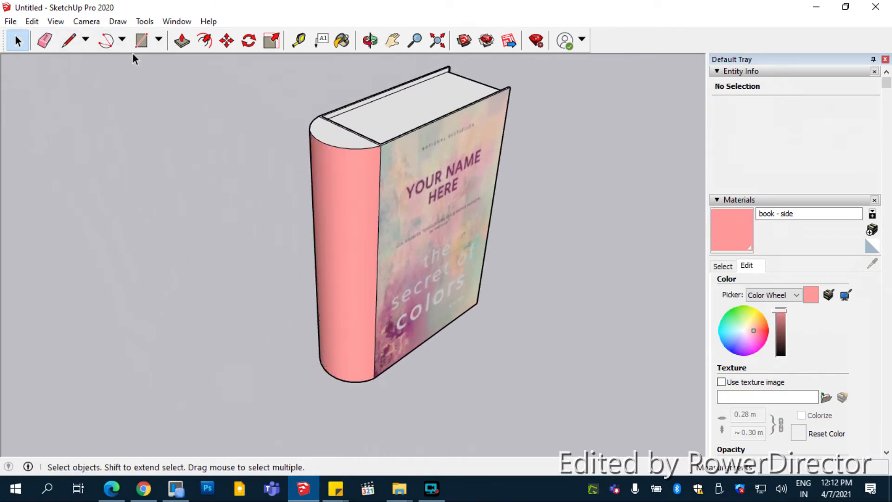
- Draw a narrow rectangle about 0.16 m long beside the book and push/pull it up into a box taller than the book
{"action": "left_click", "coordinate": [141, 40]}
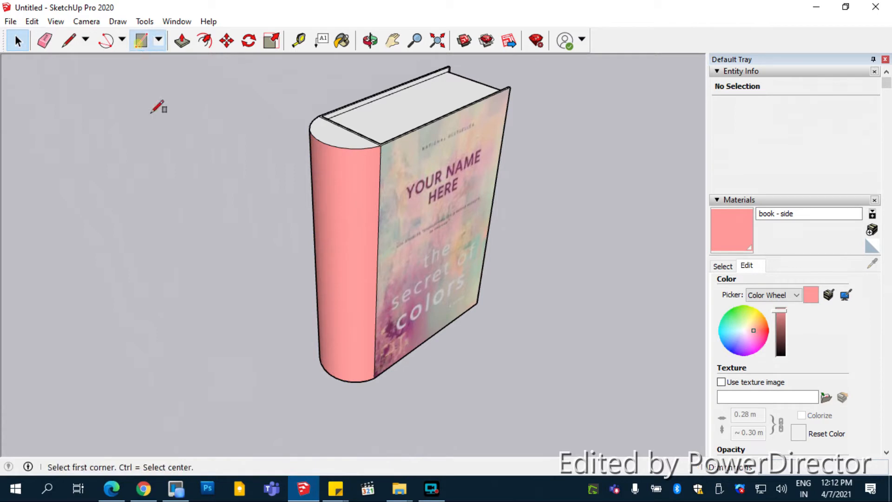
{"action": "left_click", "coordinate": [202, 379]}
{"action": "scroll", "coordinate": [251, 402], "scroll_direction": "down", "scroll_amount": 2}
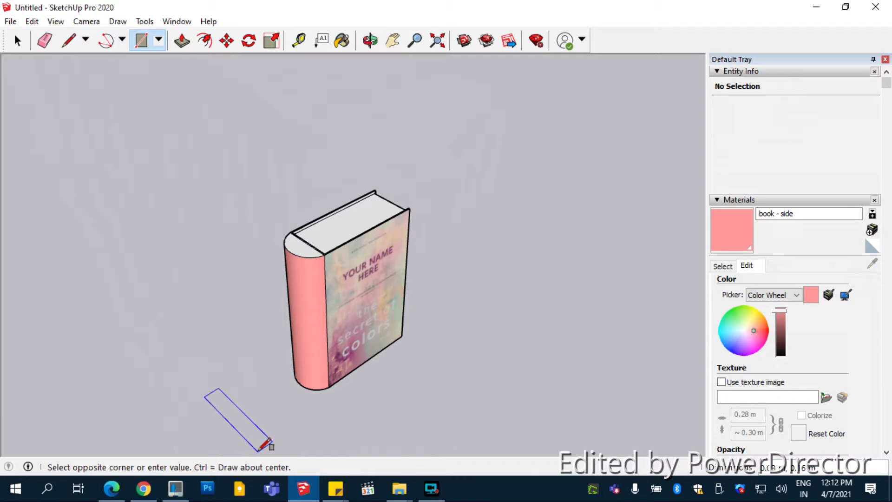
{"action": "left_click", "coordinate": [265, 444]}
{"action": "key", "text": "p"}
{"action": "left_click", "coordinate": [254, 414]}
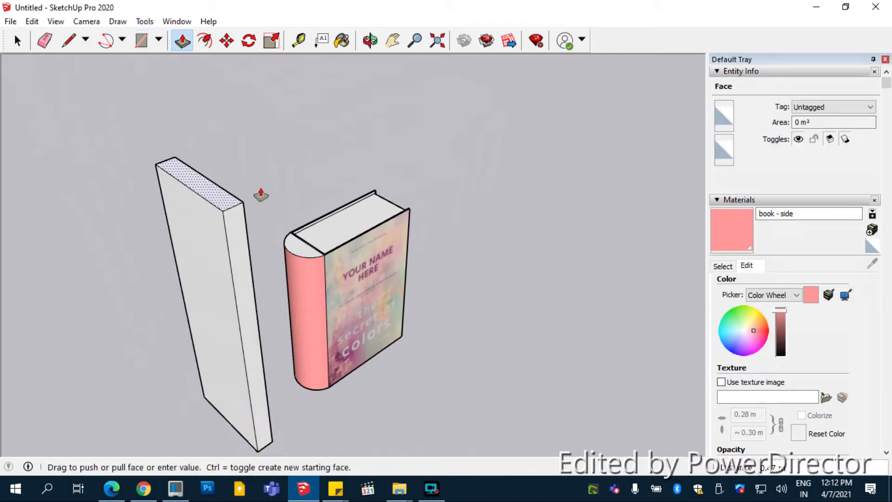
{"action": "left_click", "coordinate": [260, 187]}
- Try to texture the box's large side face by giving the current "book - side" material the "images" picture
{"action": "left_click", "coordinate": [18, 41]}
{"action": "left_click", "coordinate": [199, 288]}
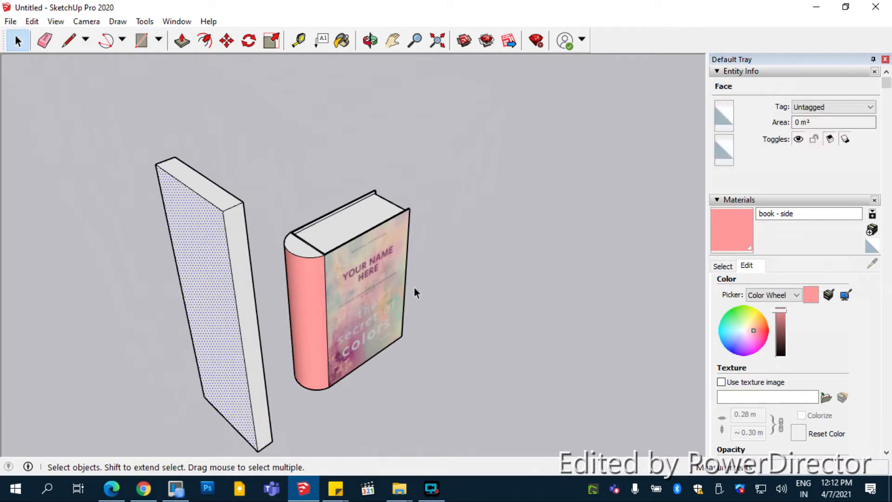
{"action": "left_click", "coordinate": [723, 382]}
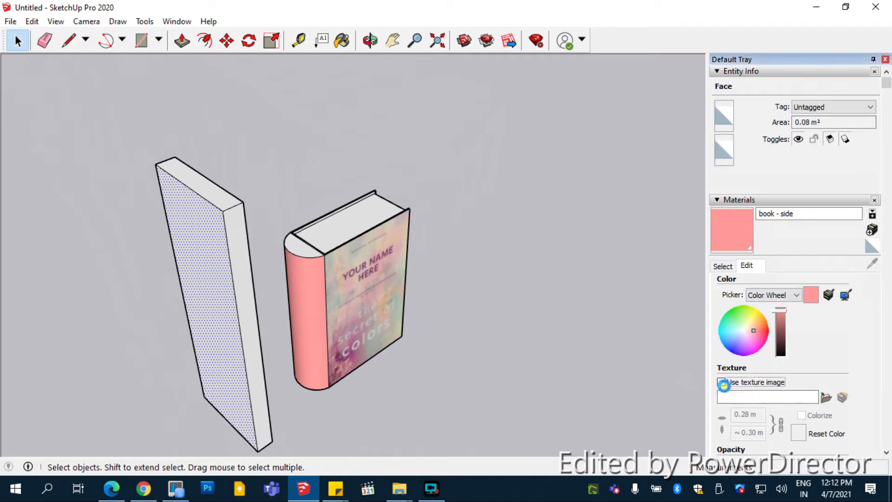
{"action": "double_click", "coordinate": [494, 291]}
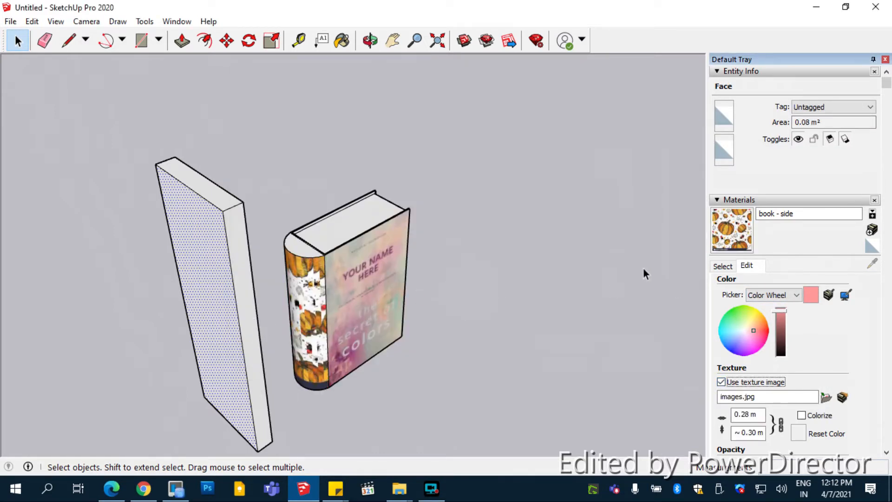
{"action": "left_click", "coordinate": [595, 276]}
- Paint the box's large side face with Color A07 and give that material the "images" pumpkin picture as its texture
{"action": "left_click", "coordinate": [722, 266]}
{"action": "left_click", "coordinate": [785, 340]}
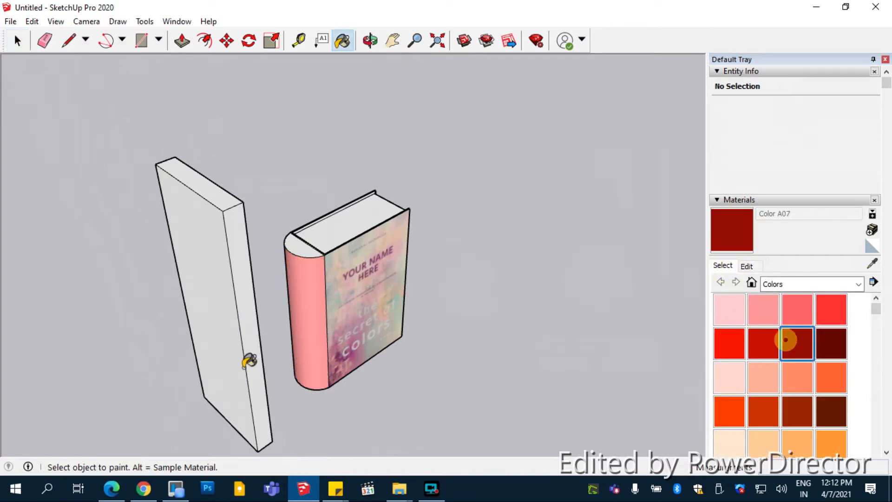
{"action": "left_click", "coordinate": [224, 356]}
{"action": "left_click", "coordinate": [746, 265]}
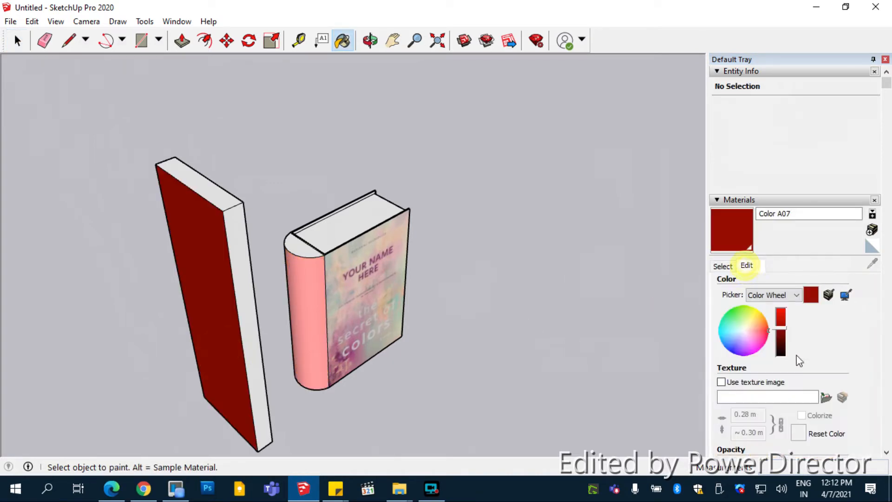
{"action": "left_click", "coordinate": [760, 383]}
{"action": "double_click", "coordinate": [465, 273]}
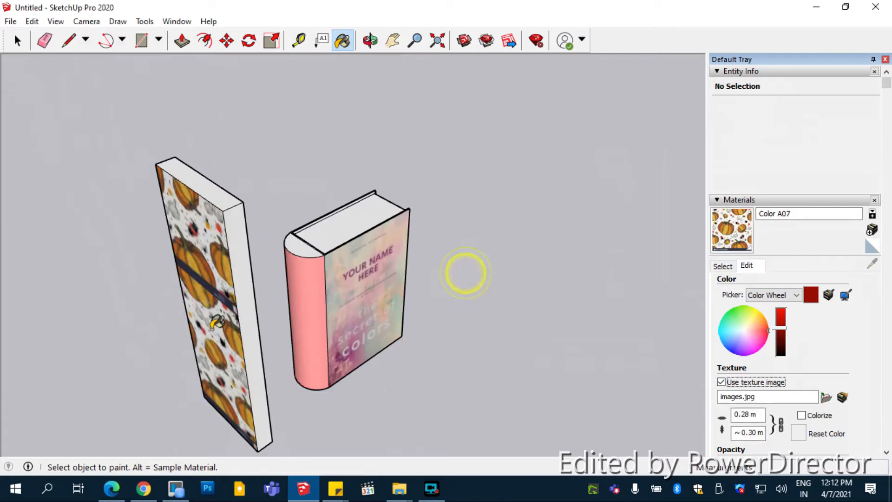
- Position the pumpkin texture on the box's large side face by moving its pins
{"action": "left_click", "coordinate": [18, 41]}
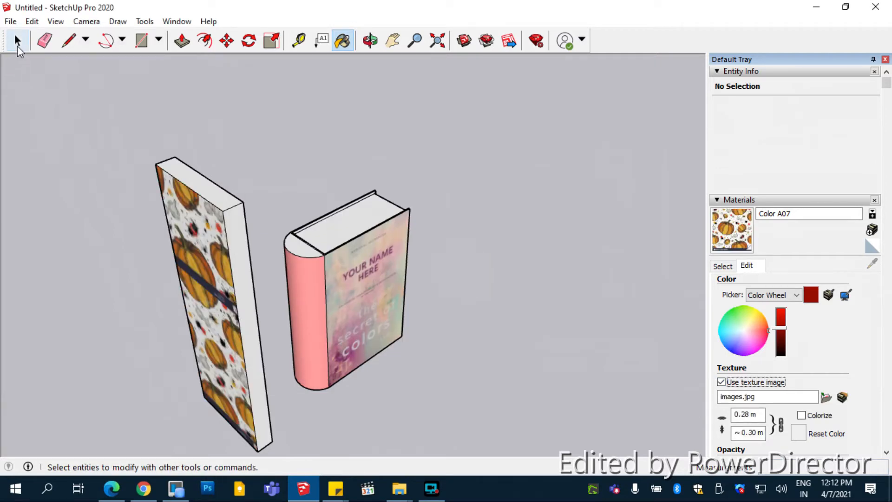
{"action": "right_click", "coordinate": [181, 304]}
{"action": "mouse_move", "coordinate": [284, 278]}
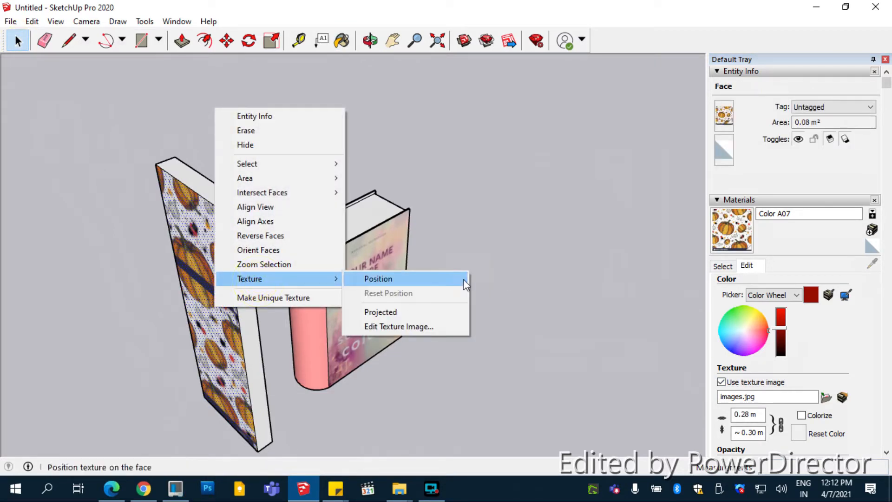
{"action": "left_click", "coordinate": [464, 279]}
{"action": "left_click_drag", "start_coordinate": [213, 316], "coordinate": [246, 418]}
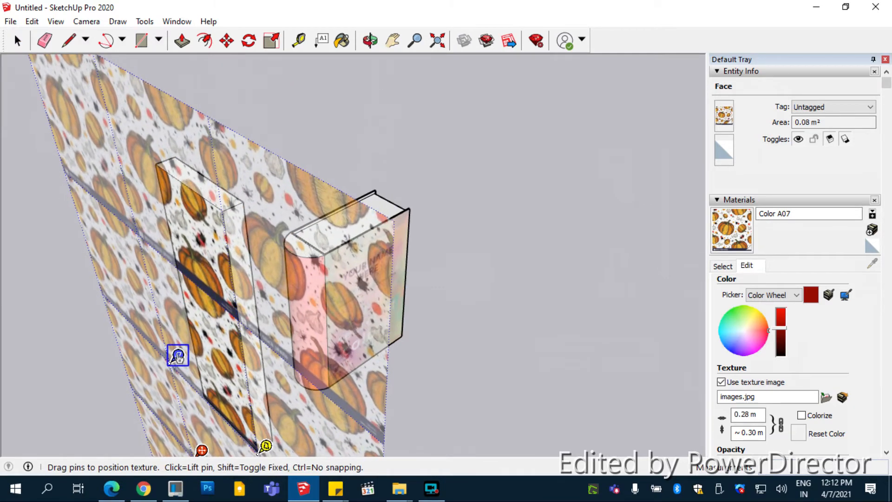
{"action": "mouse_move", "coordinate": [178, 355]}
{"action": "left_mouse_down"}
{"action": "mouse_move", "coordinate": [175, 339]}
{"action": "mouse_move", "coordinate": [173, 354]}
{"action": "left_mouse_up"}
{"action": "key", "text": "space"}
{"action": "left_click", "coordinate": [10, 167]}
{"action": "scroll", "coordinate": [332, 232], "scroll_direction": "down", "scroll_amount": 5}
{"action": "left_click", "coordinate": [401, 342]}
{"action": "scroll", "coordinate": [338, 308], "scroll_direction": "up", "scroll_amount": 5}
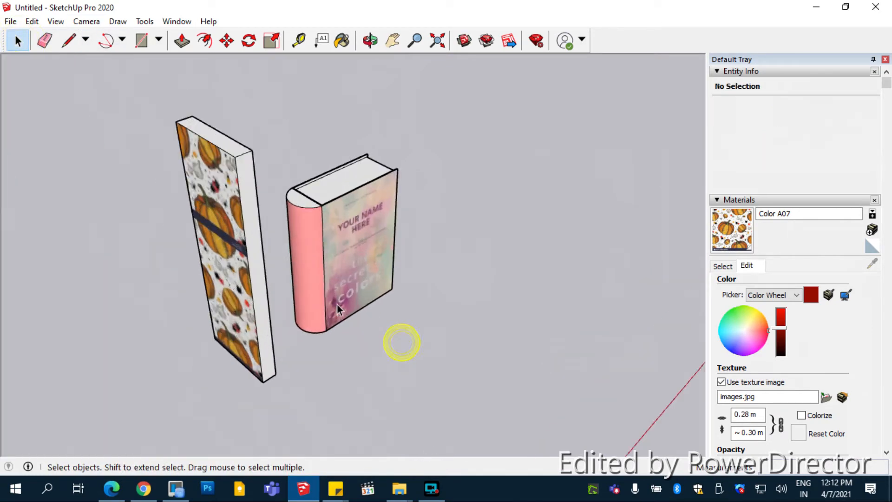
- Turn on the Projected option for the box face's pumpkin texture, recheck the setting, and turn it off
{"action": "right_click", "coordinate": [216, 296]}
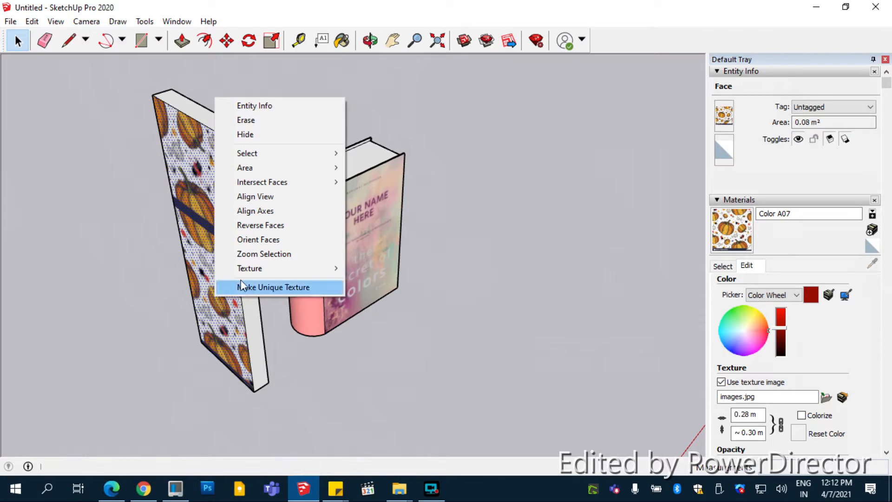
{"action": "mouse_move", "coordinate": [249, 271]}
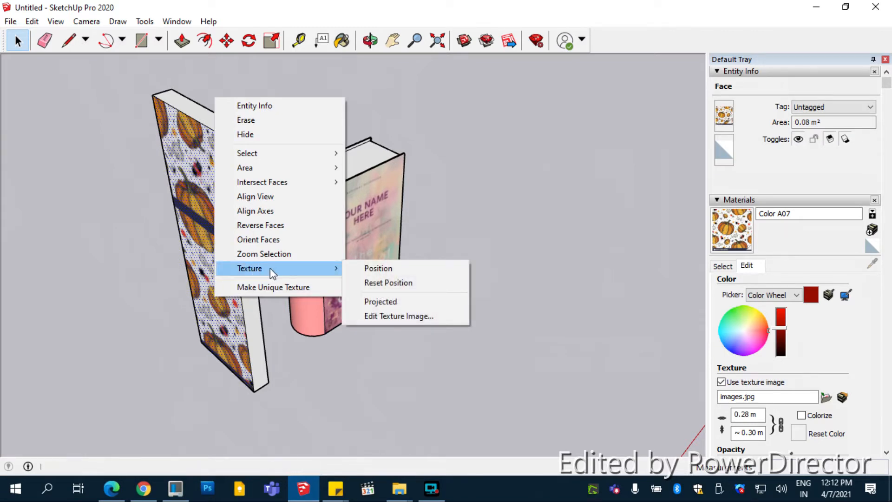
{"action": "left_click", "coordinate": [403, 300]}
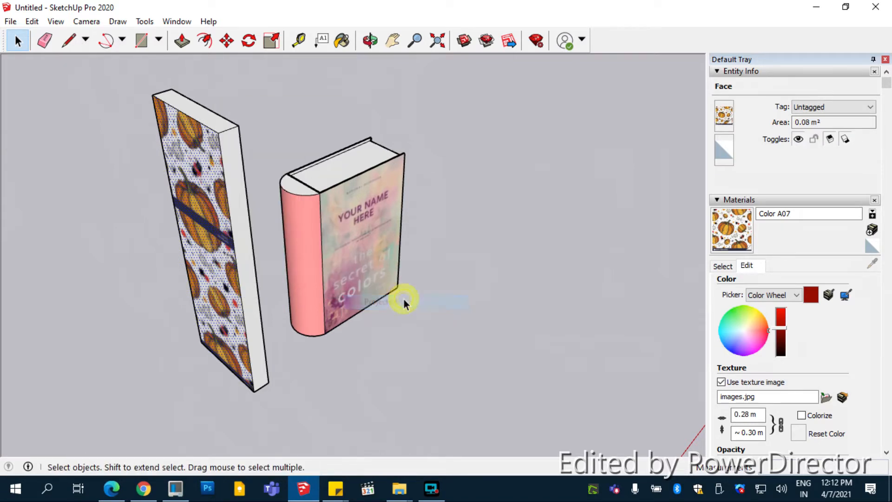
{"action": "left_click", "coordinate": [308, 250]}
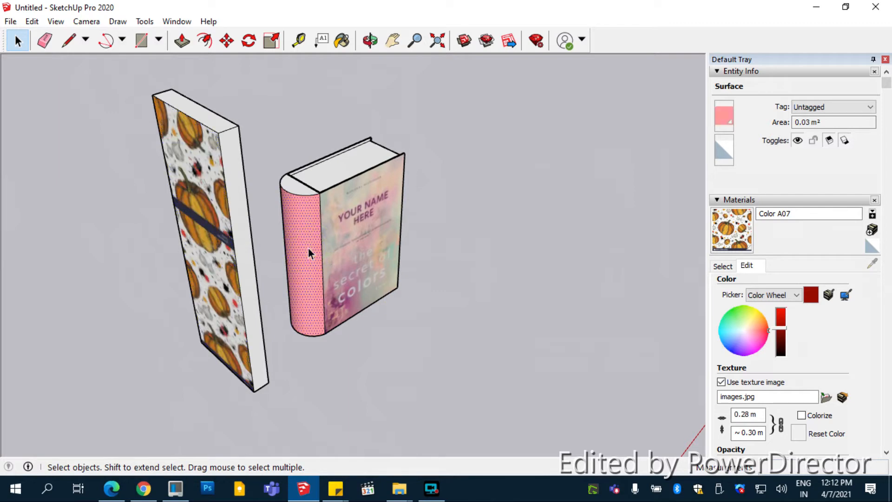
{"action": "right_click", "coordinate": [226, 298]}
{"action": "mouse_move", "coordinate": [285, 269]}
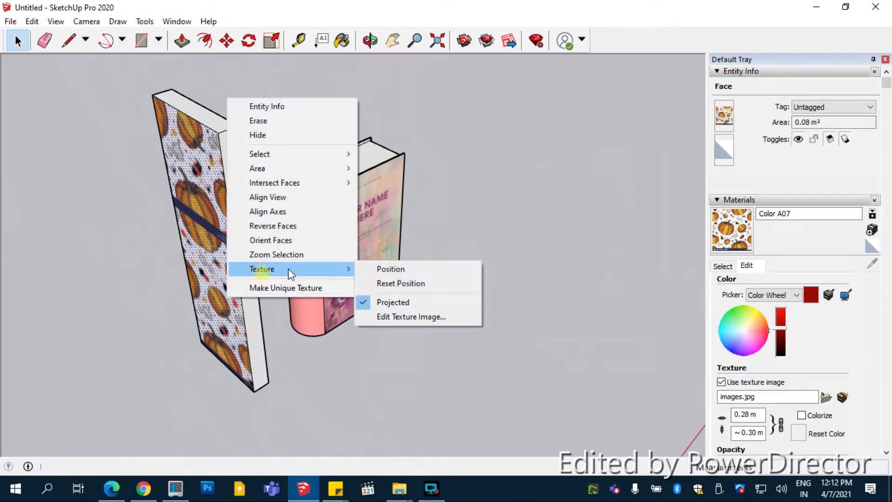
{"action": "left_click", "coordinate": [407, 303]}
{"action": "left_click", "coordinate": [392, 368]}
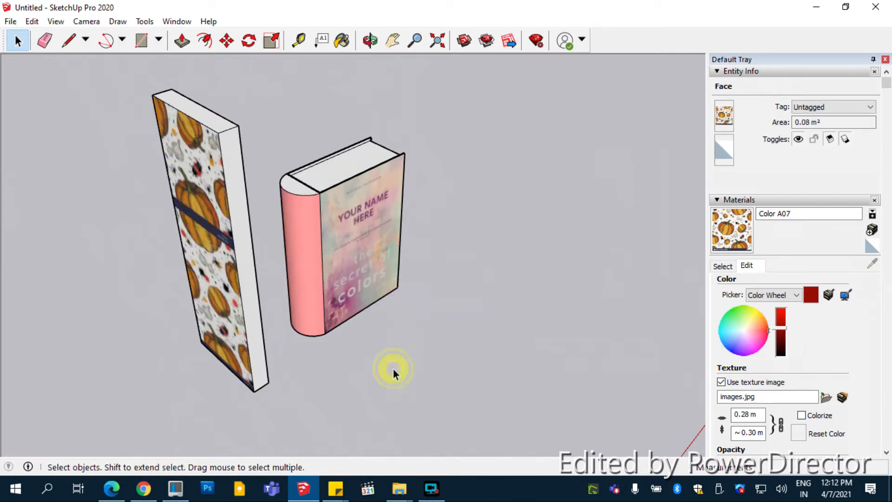
- Select the whole textured box beside the book and delete it
{"action": "left_click", "coordinate": [431, 493]}
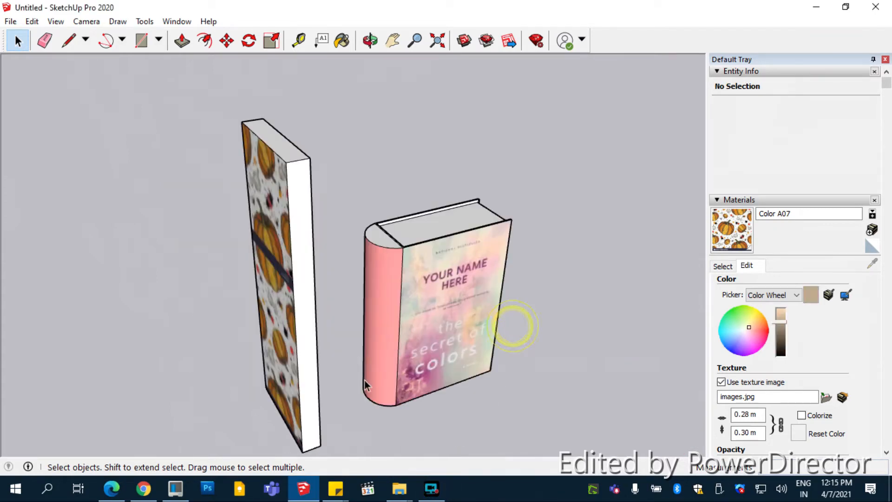
{"action": "middle_click_drag", "start_coordinate": [514, 325], "coordinate": [269, 385]}
{"action": "left_click_drag", "start_coordinate": [209, 52], "coordinate": [207, 48]}
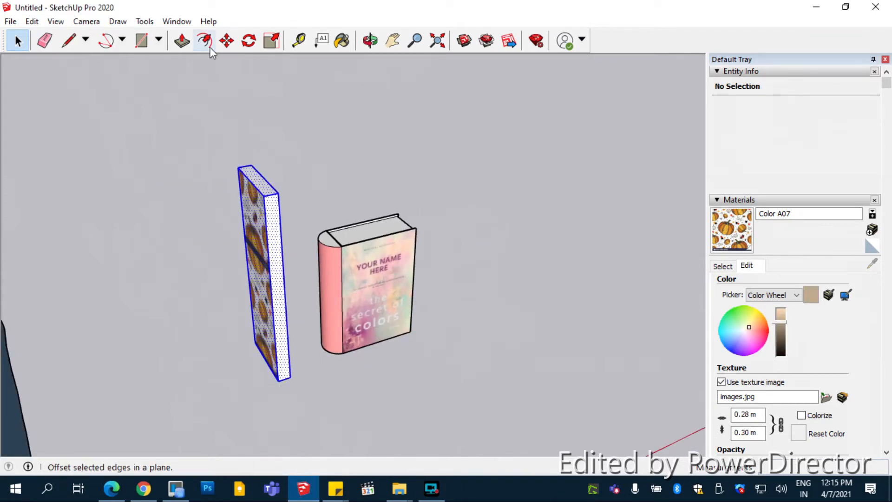
{"action": "key", "text": "Delete"}
{"action": "left_click", "coordinate": [432, 495]}
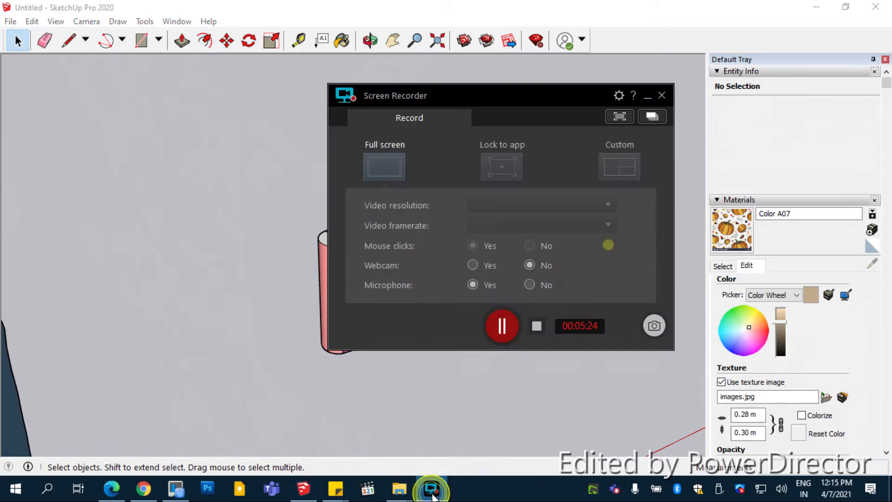
{"action": "left_click", "coordinate": [429, 492]}
- Select the book's spine surface and reload the "images" picture from the Desktop folder as Color A07's texture
{"action": "middle_click_drag", "start_coordinate": [334, 354], "coordinate": [338, 384]}
{"action": "scroll", "coordinate": [364, 315], "scroll_direction": "up", "scroll_amount": 2}
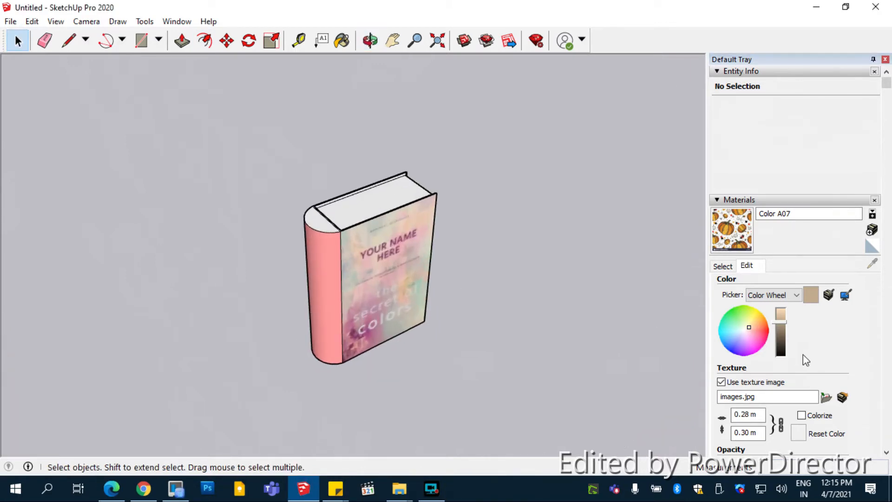
{"action": "left_click", "coordinate": [729, 266]}
{"action": "left_click", "coordinate": [330, 280]}
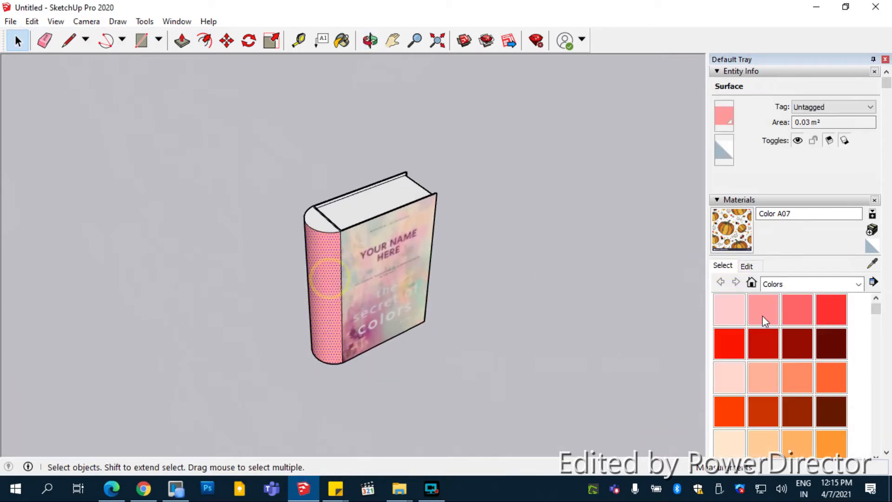
{"action": "left_click", "coordinate": [746, 265]}
{"action": "left_click", "coordinate": [826, 398]}
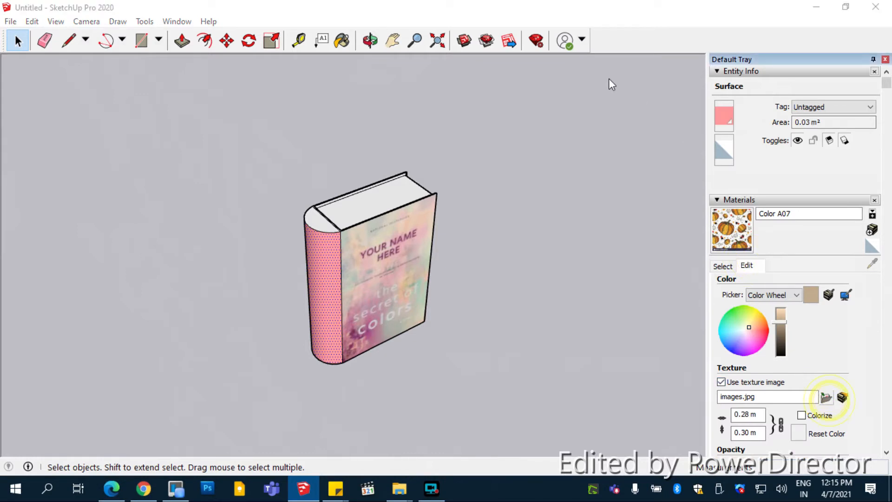
{"action": "left_click", "coordinate": [597, 195]}
{"action": "double_click", "coordinate": [486, 259]}
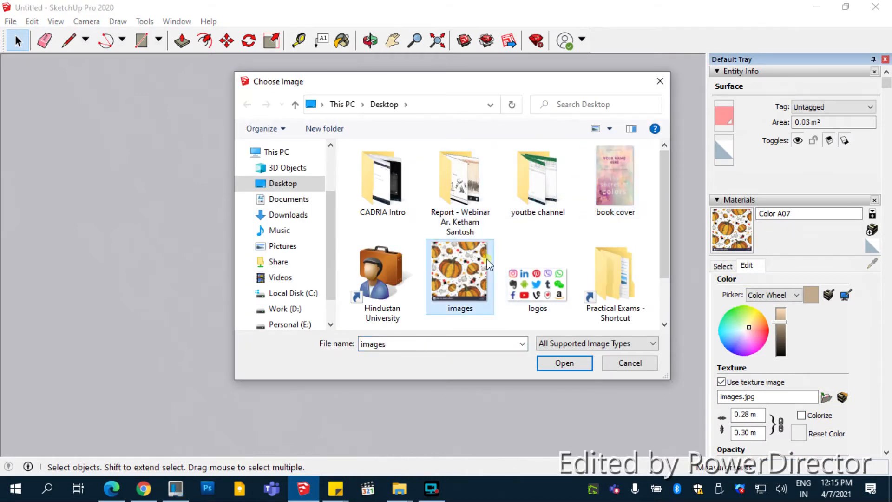
- Reverse the spine's faces and paint the spine with the pumpkin-textured Color A07 material
{"action": "right_click", "coordinate": [338, 276]}
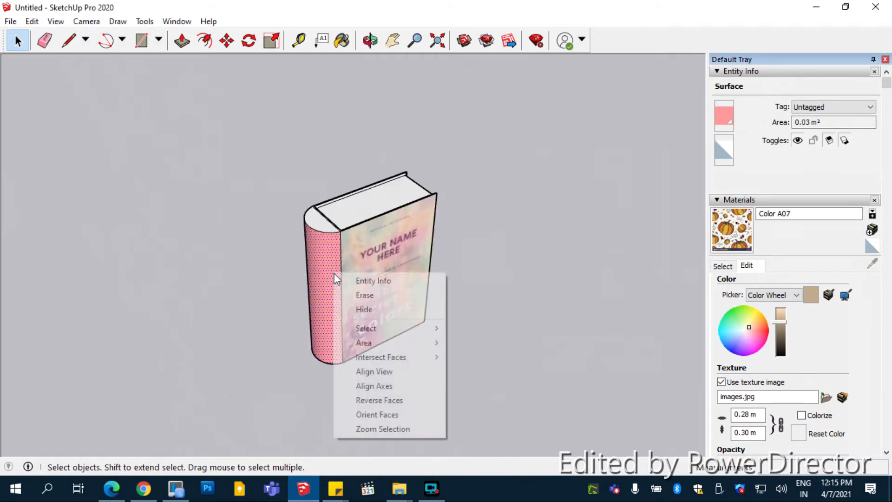
{"action": "left_click", "coordinate": [391, 402]}
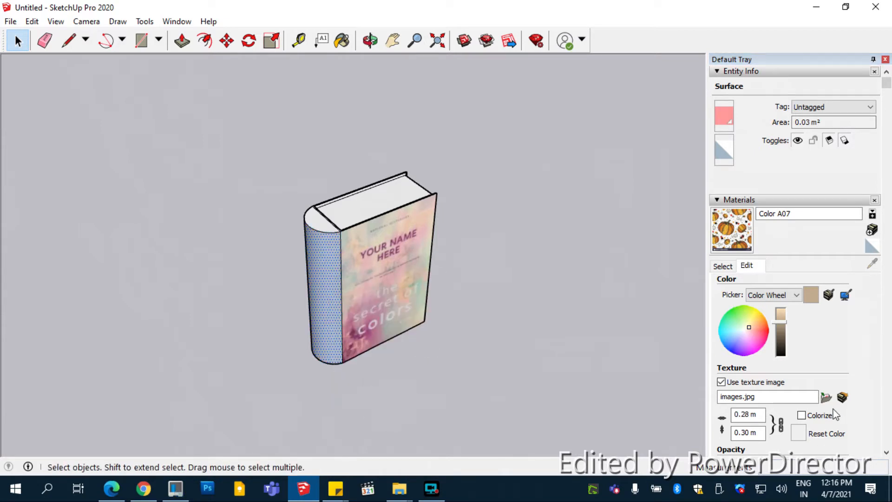
{"action": "left_click", "coordinate": [723, 265]}
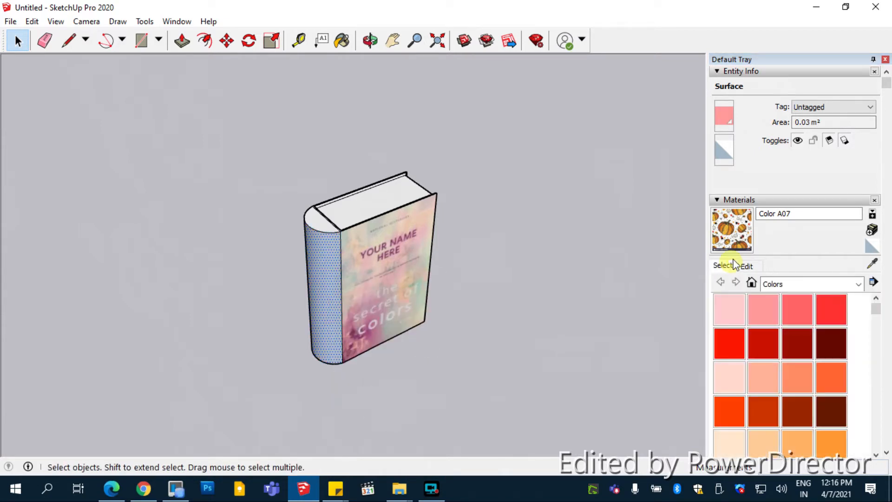
{"action": "left_click", "coordinate": [871, 264]}
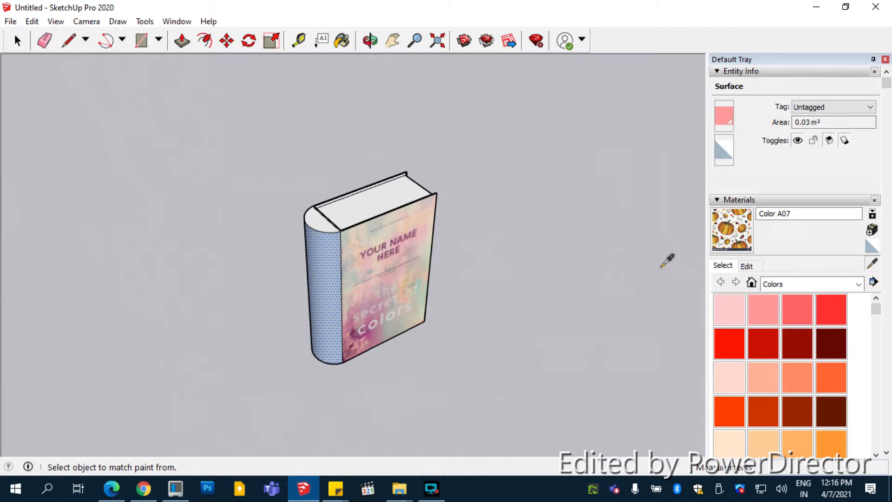
{"action": "left_click", "coordinate": [316, 298]}
{"action": "left_click", "coordinate": [323, 302]}
{"action": "scroll", "coordinate": [327, 315], "scroll_direction": "up", "scroll_amount": 6}
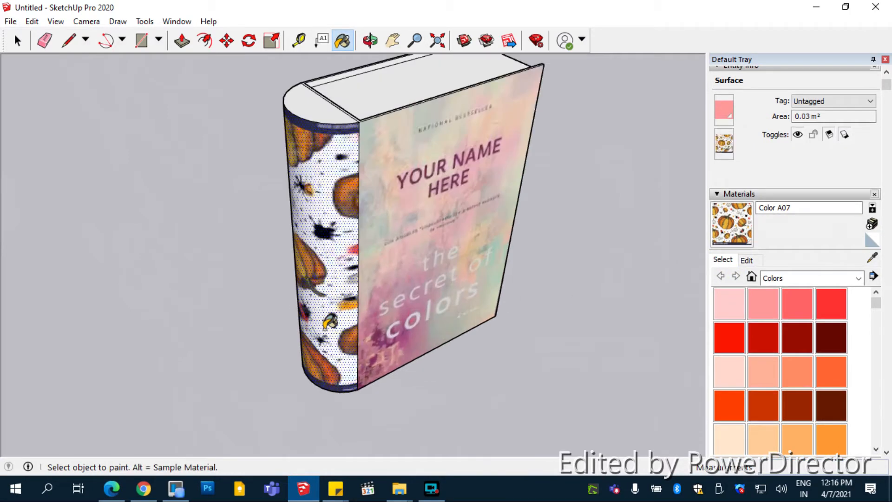
- Reload the "images" picture as the texture of the spine's Color A07 material
{"action": "middle_click_drag", "start_coordinate": [330, 321], "coordinate": [392, 364]}
{"action": "scroll", "coordinate": [398, 359], "scroll_direction": "down", "scroll_amount": 5}
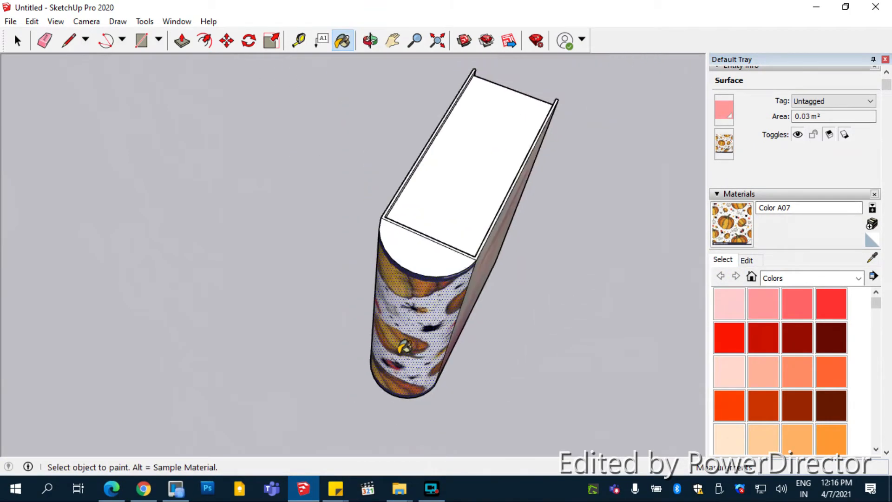
{"action": "scroll", "coordinate": [408, 319], "scroll_direction": "up", "scroll_amount": 3}
{"action": "middle_click_drag", "start_coordinate": [408, 320], "coordinate": [325, 242]}
{"action": "left_click", "coordinate": [746, 261]}
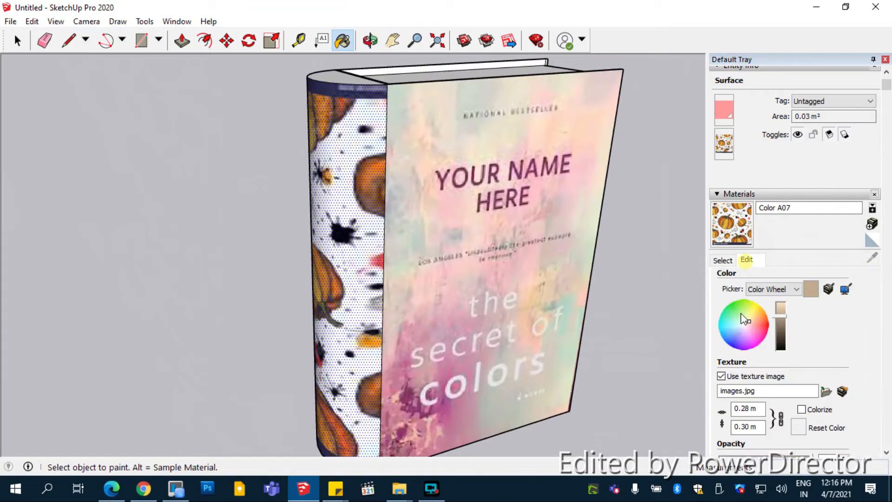
{"action": "scroll", "coordinate": [818, 326], "scroll_direction": "down", "scroll_amount": 3}
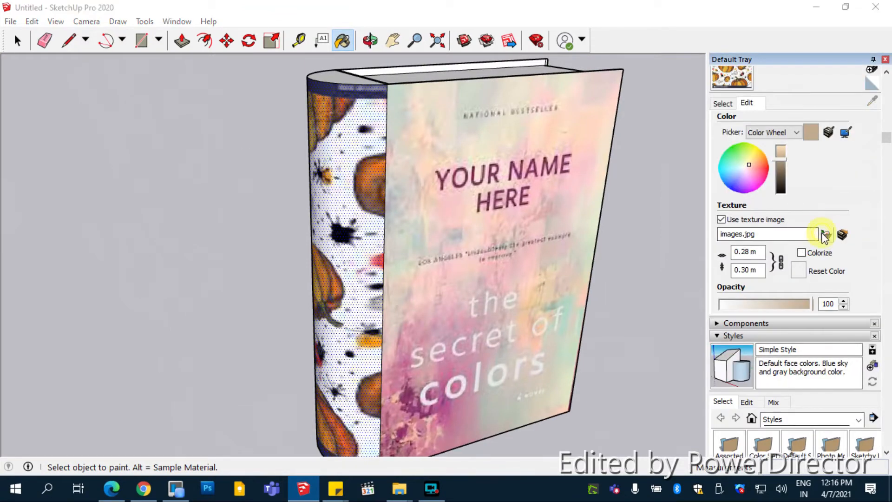
{"action": "left_click", "coordinate": [825, 235]}
{"action": "double_click", "coordinate": [446, 269]}
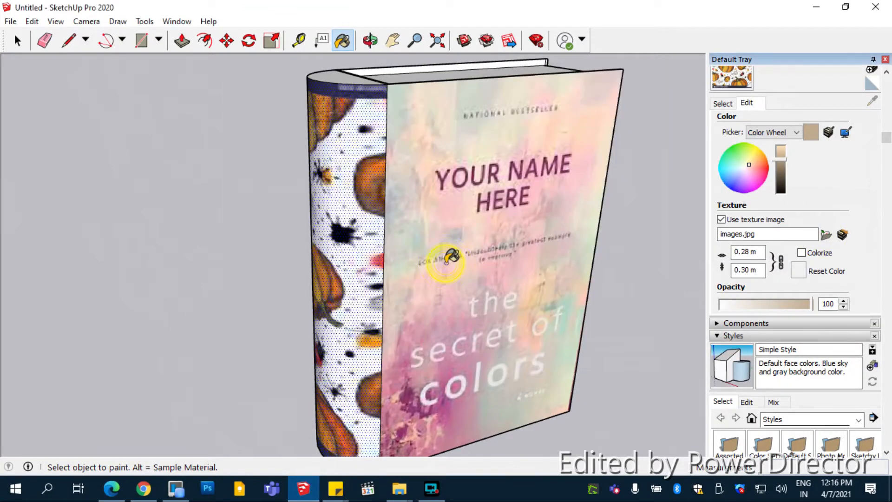
- Inspect the pumpkin-textured spine from several angles and select its curved surface
{"action": "left_click", "coordinate": [18, 41]}
{"action": "middle_click_drag", "start_coordinate": [180, 175], "coordinate": [476, 328]}
{"action": "middle_click_drag", "start_coordinate": [423, 170], "coordinate": [278, 210]}
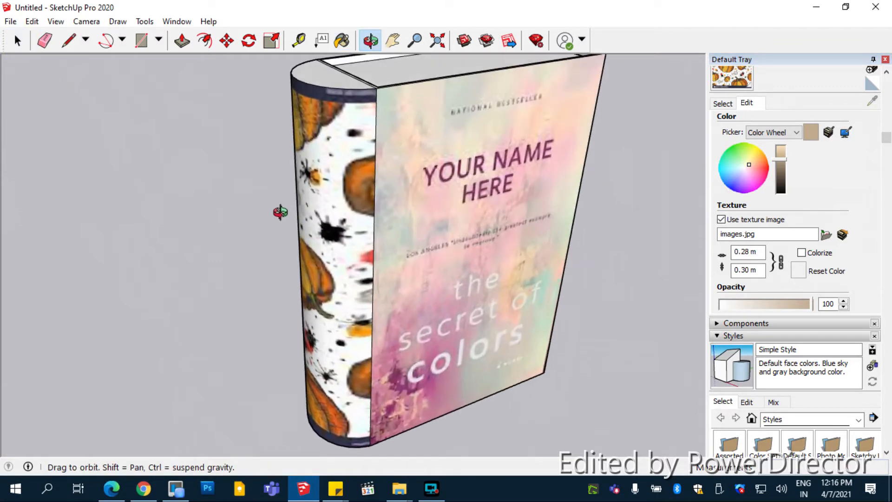
{"action": "scroll", "coordinate": [359, 264], "scroll_direction": "down", "scroll_amount": 3}
{"action": "scroll", "coordinate": [359, 263], "scroll_direction": "up", "scroll_amount": 3}
{"action": "left_click", "coordinate": [342, 238]}
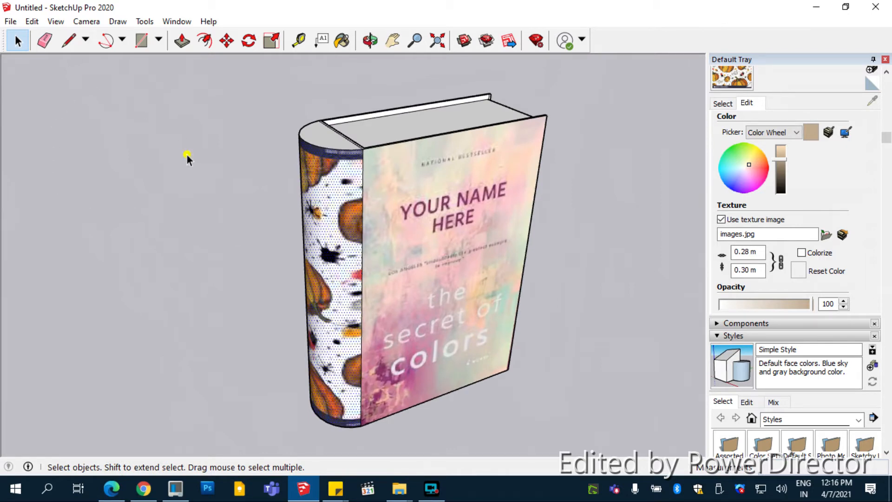
- Import the "images" picture from the Desktop as an image and place it flat on the ground beside the book
{"action": "left_click", "coordinate": [11, 21]}
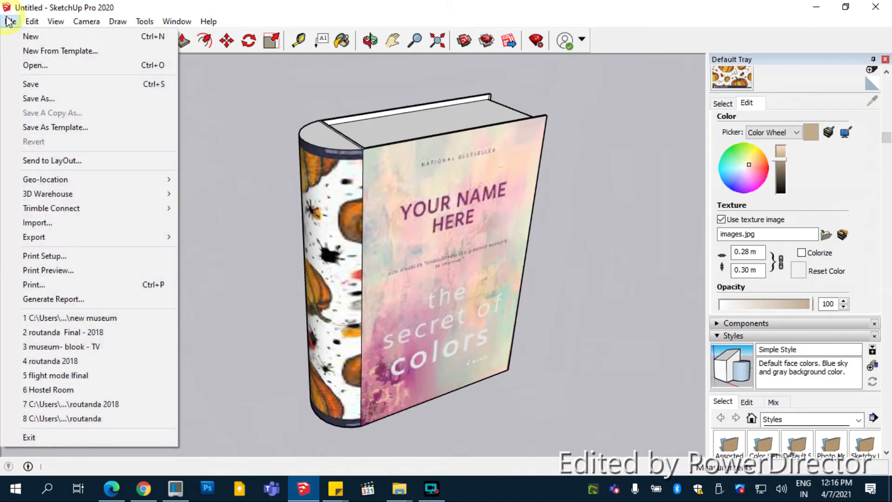
{"action": "left_click", "coordinate": [64, 222]}
{"action": "left_click", "coordinate": [481, 271]}
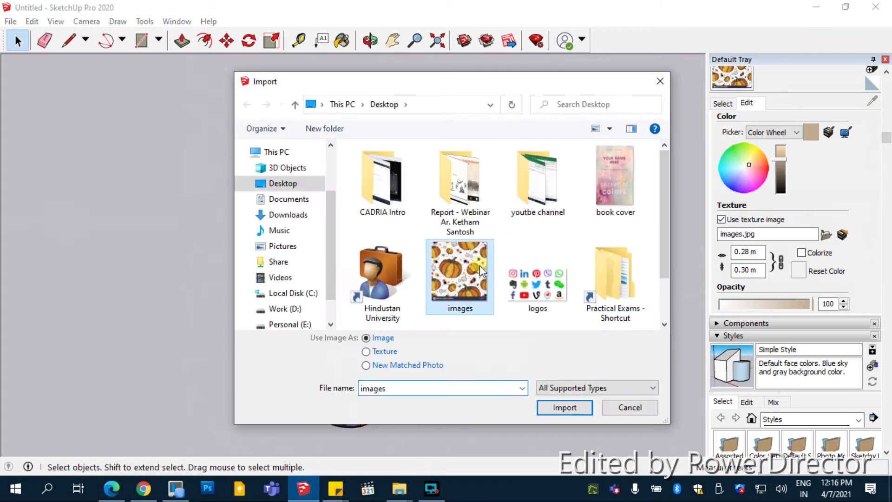
{"action": "double_click", "coordinate": [481, 271]}
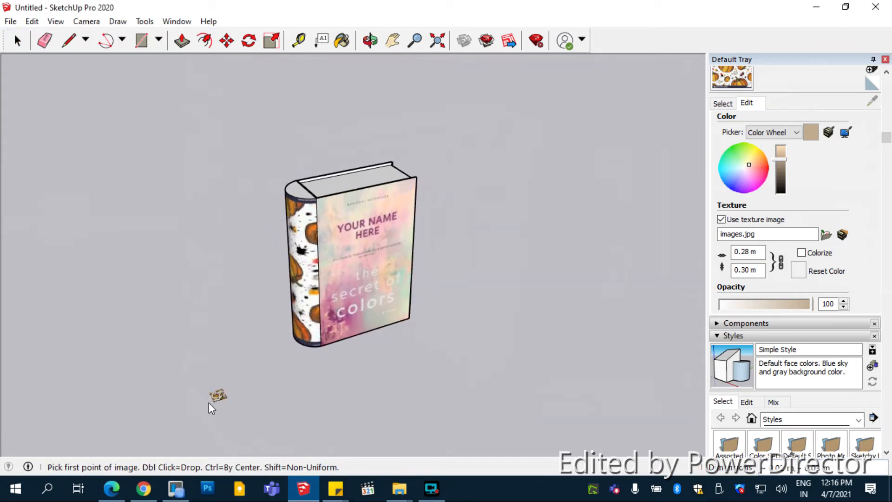
{"action": "left_click", "coordinate": [147, 382]}
{"action": "left_click", "coordinate": [265, 445]}
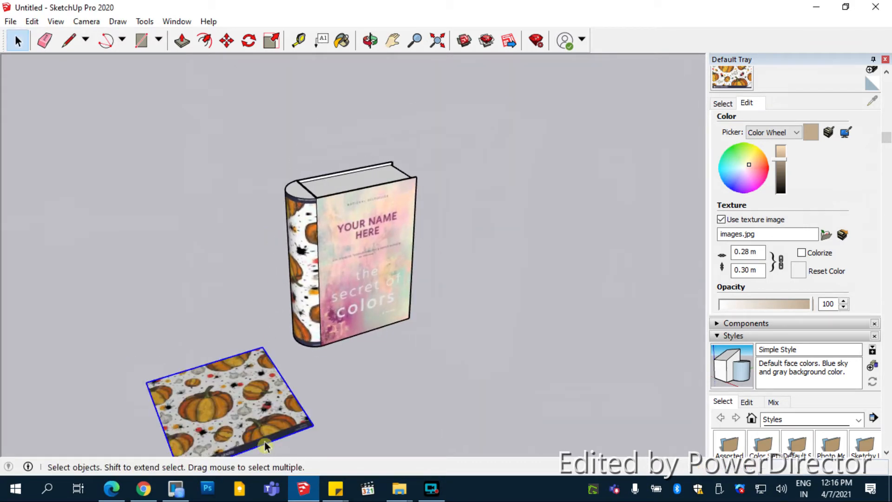
{"action": "left_click", "coordinate": [113, 205]}
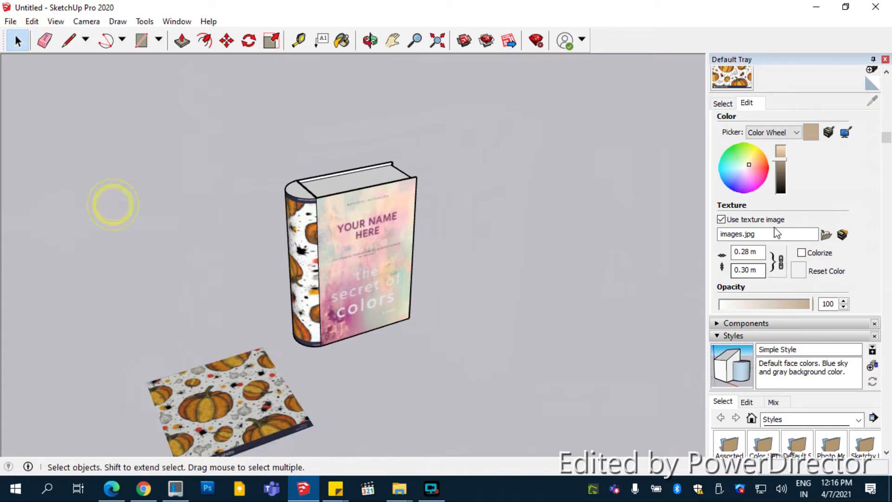
- Select the imported pumpkin image and try to sample its material
{"action": "scroll", "coordinate": [164, 281], "scroll_direction": "down", "scroll_amount": 2}
{"action": "left_click", "coordinate": [227, 379]}
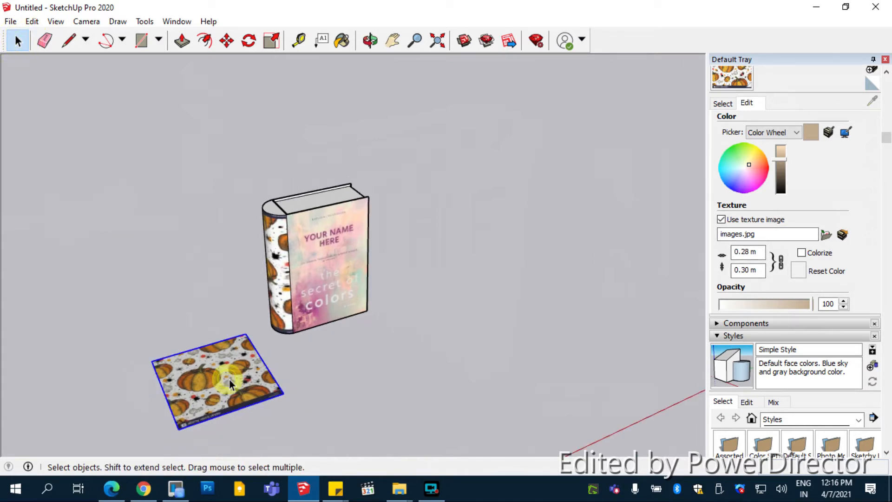
{"action": "left_click", "coordinate": [722, 103]}
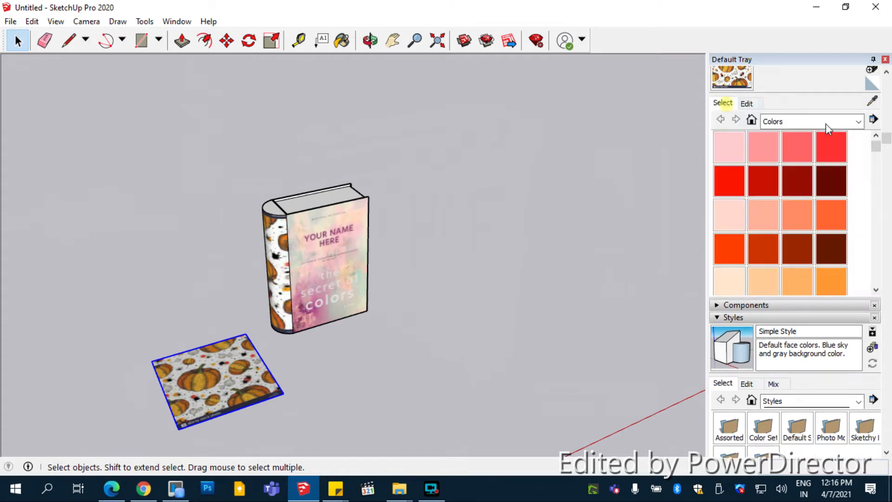
{"action": "left_click", "coordinate": [872, 102]}
{"action": "left_click", "coordinate": [234, 376]}
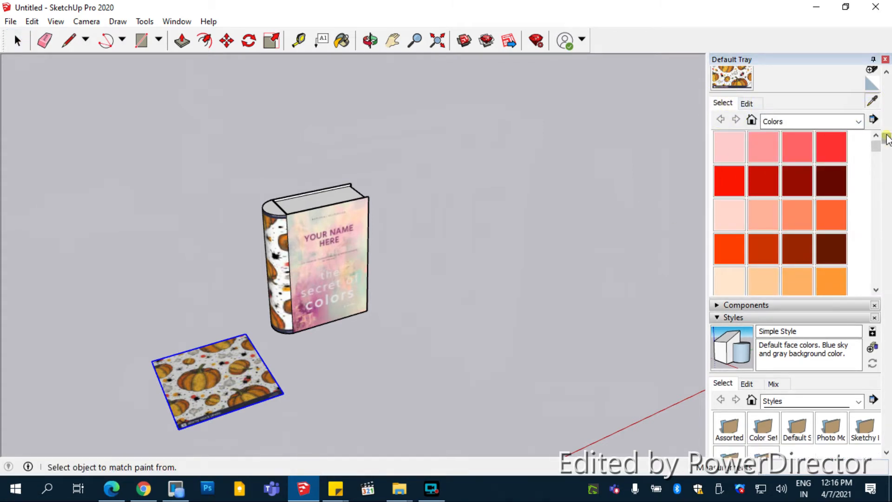
{"action": "scroll", "coordinate": [886, 139], "scroll_direction": "up", "scroll_amount": 3}
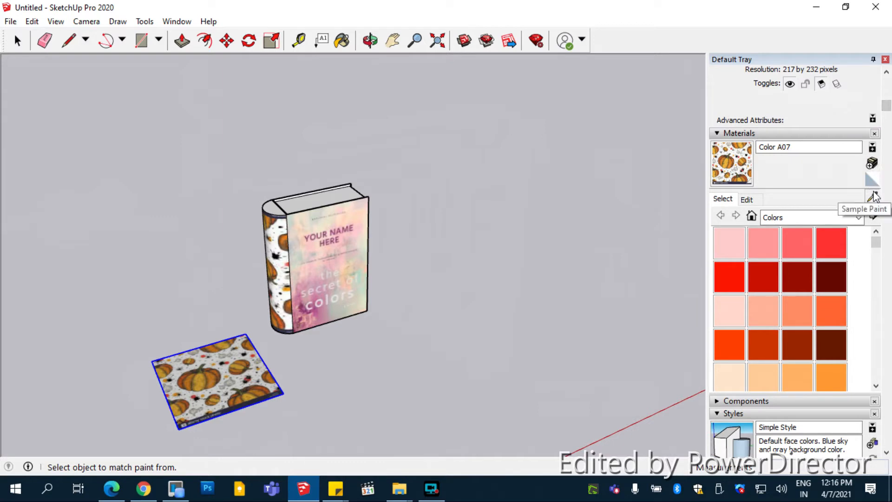
{"action": "key", "text": "space"}
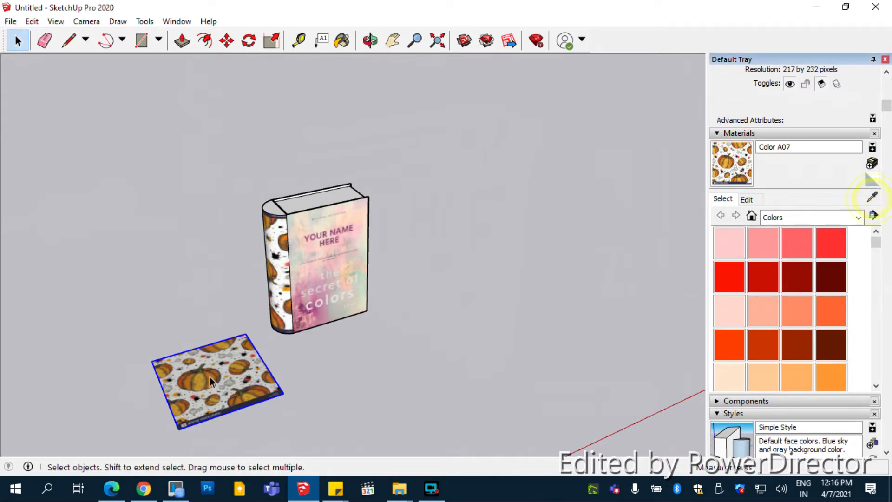
- Try to sample a material again and paint the book's spine, and clear the selection
{"action": "left_click", "coordinate": [872, 197]}
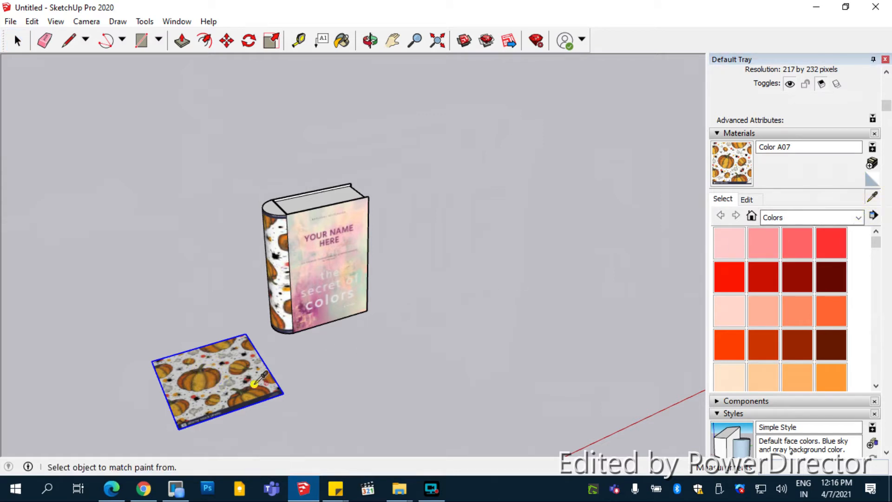
{"action": "left_click", "coordinate": [286, 293]}
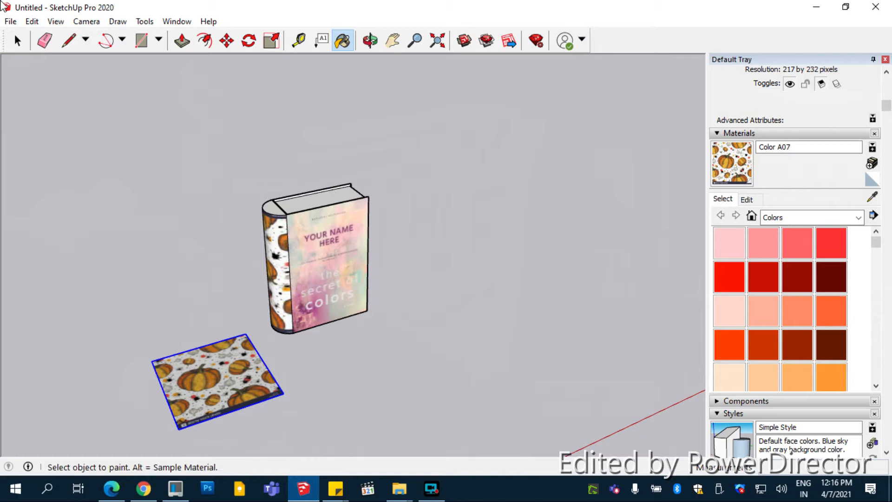
{"action": "left_click", "coordinate": [18, 41]}
{"action": "left_click", "coordinate": [208, 250]}
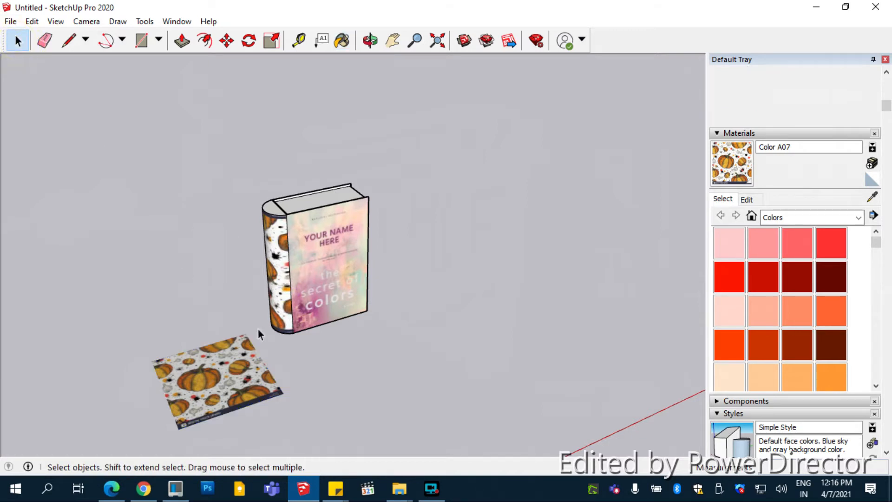
- Try painting the book's front cover with the pumpkin-textured Color A07 material and undo it
{"action": "left_click", "coordinate": [872, 197]}
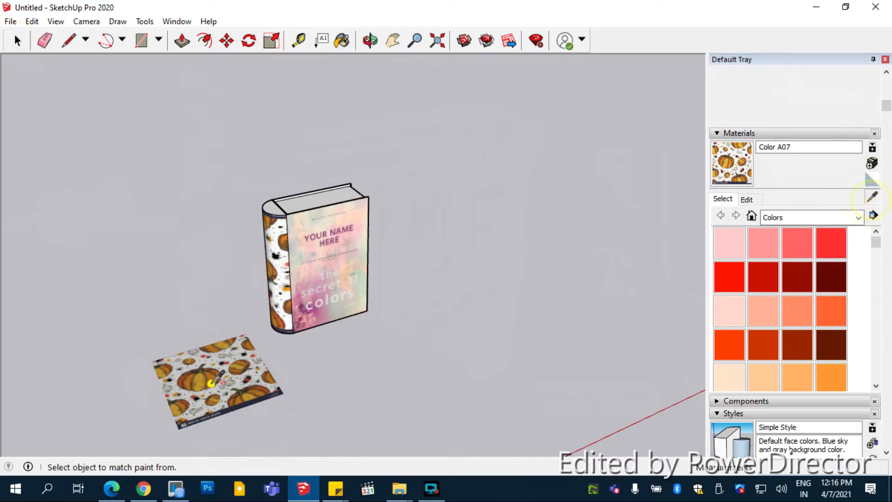
{"action": "left_click", "coordinate": [338, 243]}
{"action": "left_click", "coordinate": [340, 243]}
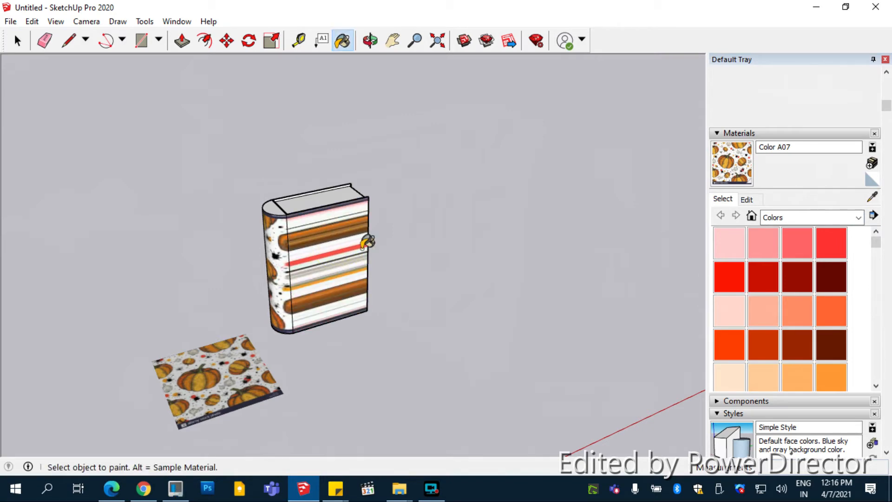
{"action": "key", "text": "ctrl+z"}
{"action": "left_click", "coordinate": [17, 41]}
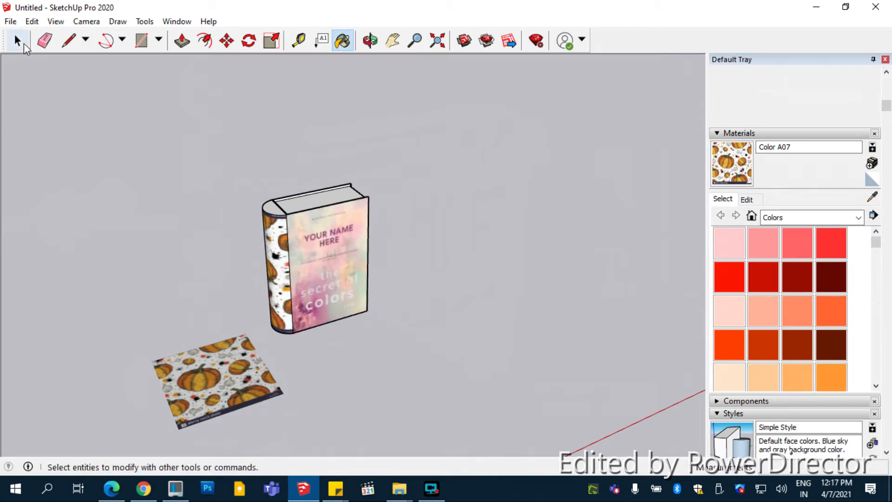
{"action": "left_click", "coordinate": [108, 157]}
- Delete the imported pumpkin image beside the book and undo the deletion
{"action": "middle_click_drag", "start_coordinate": [253, 204], "coordinate": [267, 186]}
{"action": "left_click_drag", "start_coordinate": [223, 435], "coordinate": [136, 324]}
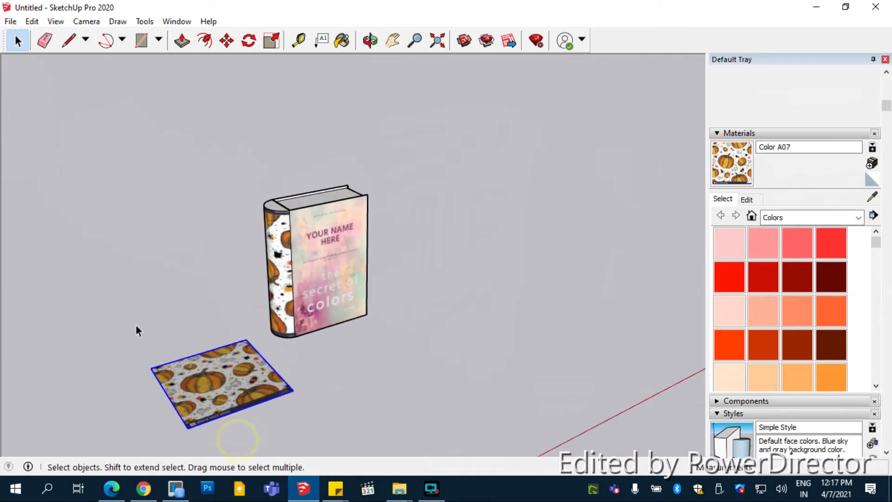
{"action": "key", "text": "Delete"}
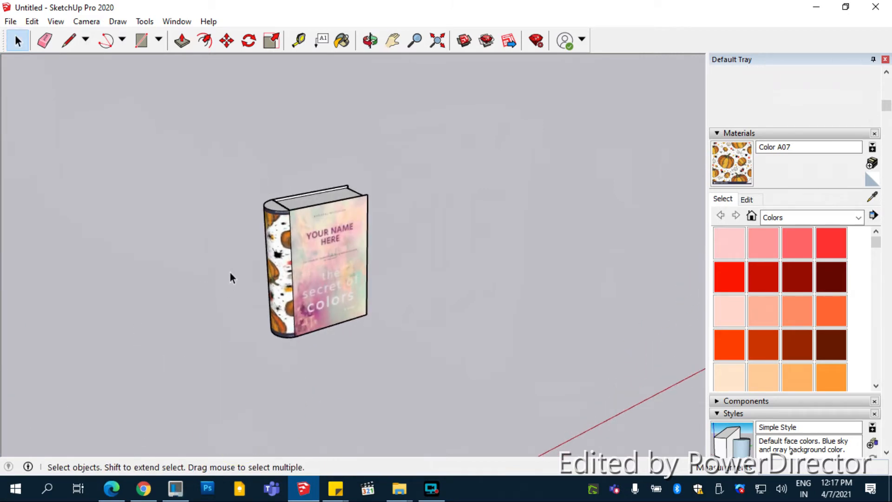
{"action": "key", "text": "ctrl+z"}
{"action": "middle_click_drag", "start_coordinate": [409, 248], "coordinate": [185, 158]}
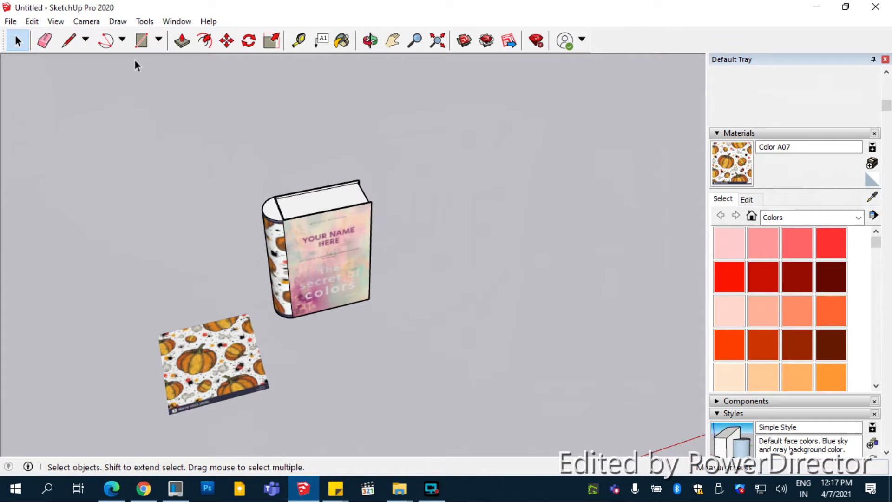
- Draw a circle on the ground on the free side of the book and extrude it upward into a tall cylinder
{"action": "left_click", "coordinate": [122, 39]}
{"action": "left_click", "coordinate": [158, 39]}
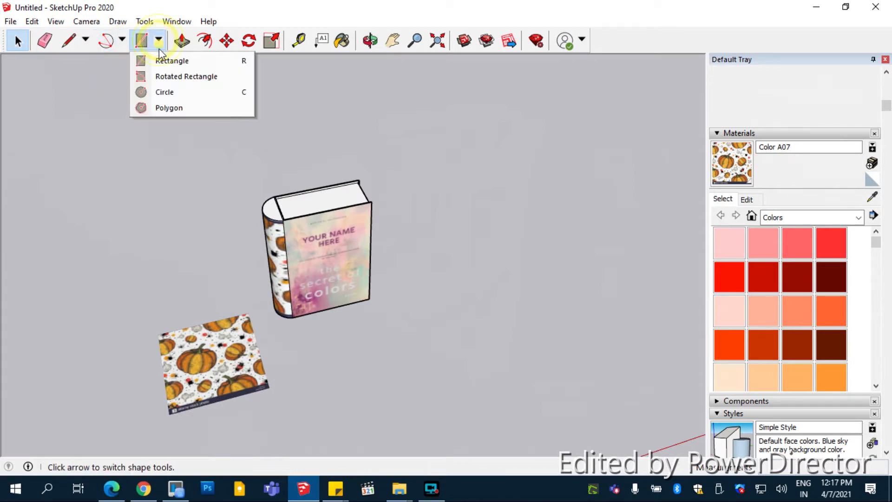
{"action": "left_click", "coordinate": [164, 91]}
{"action": "left_click", "coordinate": [511, 334]}
{"action": "left_click", "coordinate": [548, 336]}
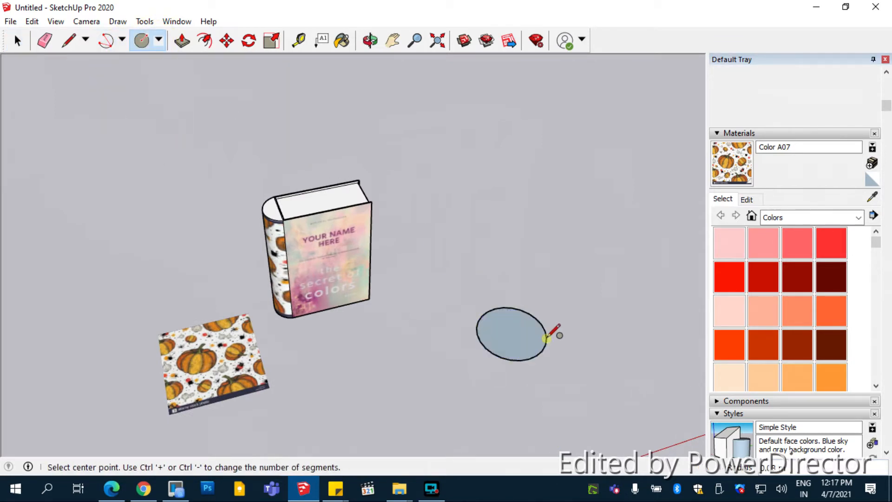
{"action": "key", "text": "p"}
{"action": "left_click", "coordinate": [519, 335]}
{"action": "left_click", "coordinate": [554, 164]}
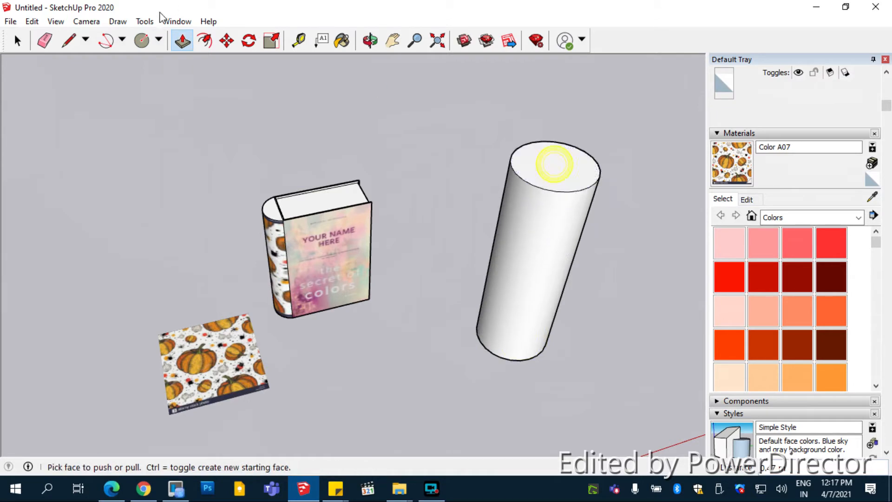
- Shorten the cylinder by pushing its top face down to roughly two thirds of its height
{"action": "left_click", "coordinate": [18, 41]}
{"action": "left_click", "coordinate": [54, 132]}
{"action": "middle_click_drag", "start_coordinate": [486, 372], "coordinate": [455, 286]}
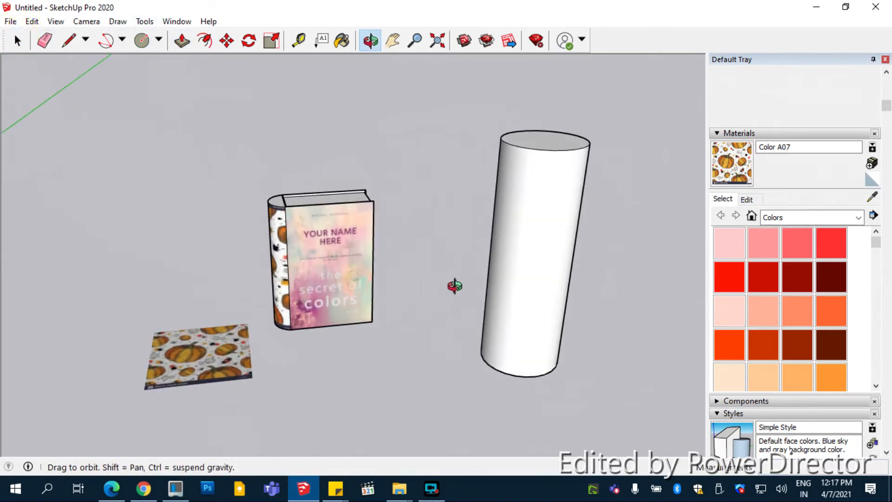
{"action": "key", "text": "p"}
{"action": "mouse_move", "coordinate": [555, 147]}
{"action": "left_mouse_down"}
{"action": "mouse_move", "coordinate": [563, 195]}
{"action": "mouse_move", "coordinate": [549, 215]}
{"action": "mouse_move", "coordinate": [543, 207]}
{"action": "left_mouse_up"}
- Try to sample the pumpkin image's material and paint the cylinder's side with it
{"action": "left_click", "coordinate": [872, 196]}
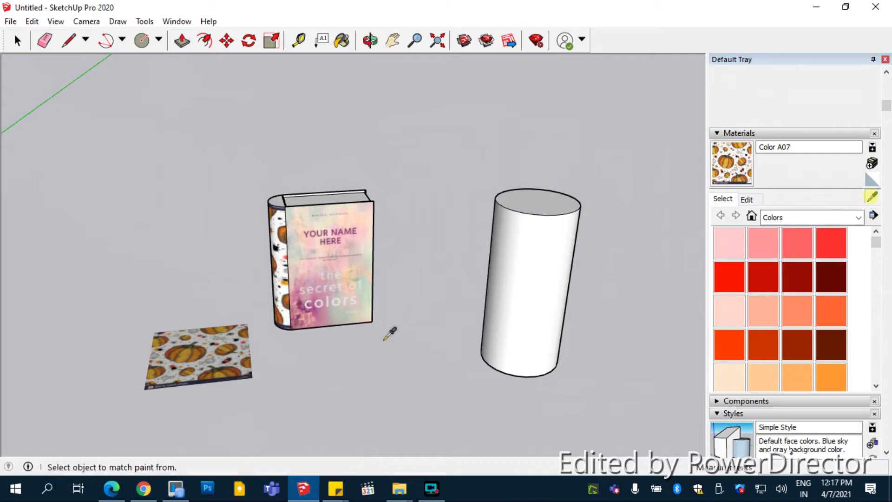
{"action": "left_click", "coordinate": [527, 318]}
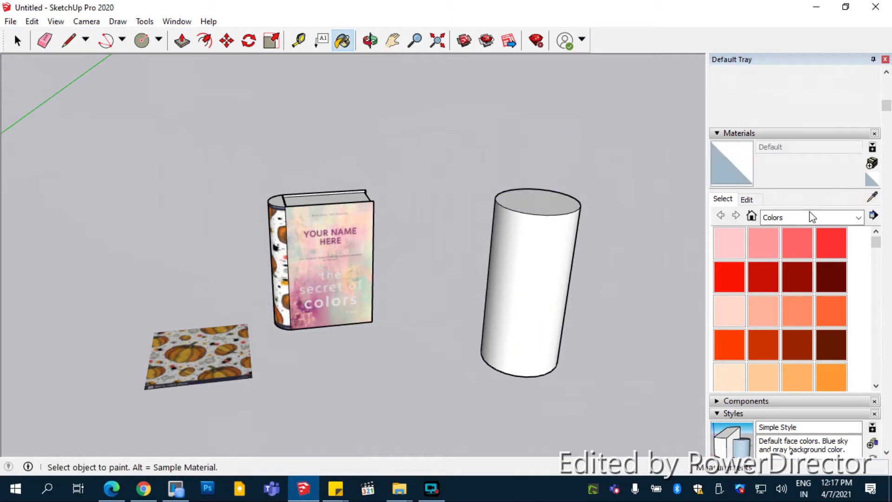
{"action": "left_click", "coordinate": [872, 197]}
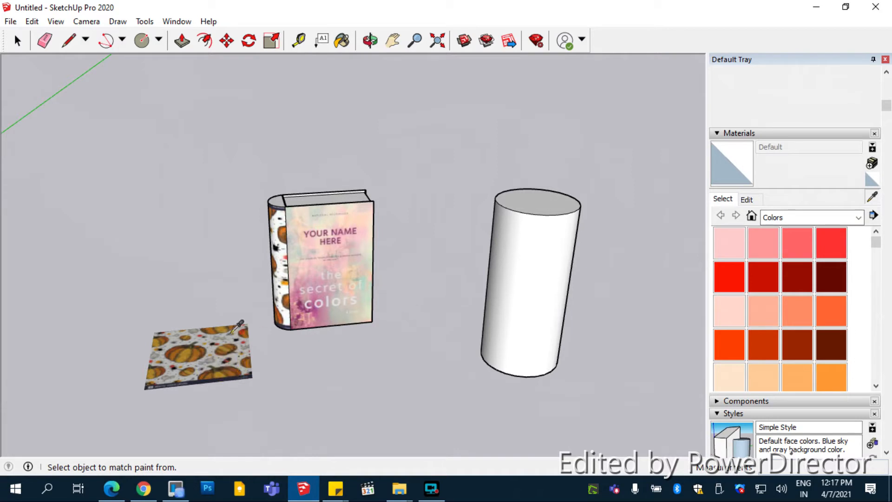
{"action": "left_click", "coordinate": [185, 354]}
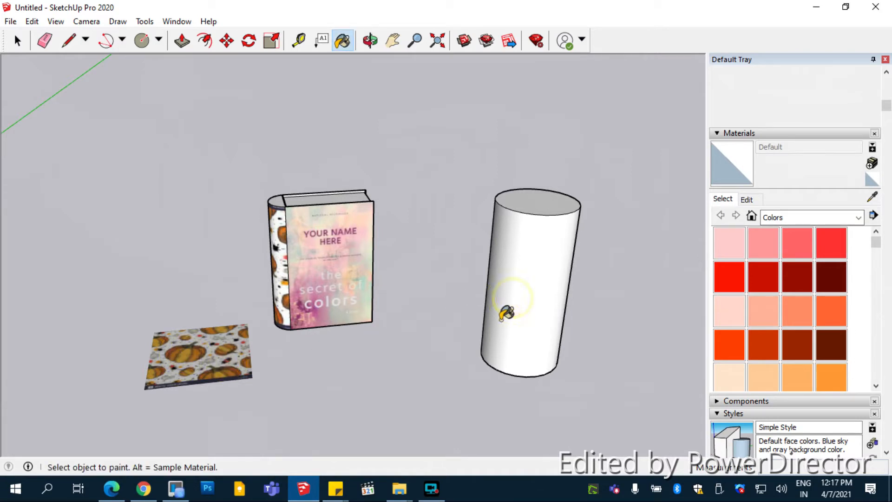
- Try again to sample the material from the unexploded pumpkin image, reselecting the cylinder's side and the image between attempts
{"action": "left_click", "coordinate": [18, 42]}
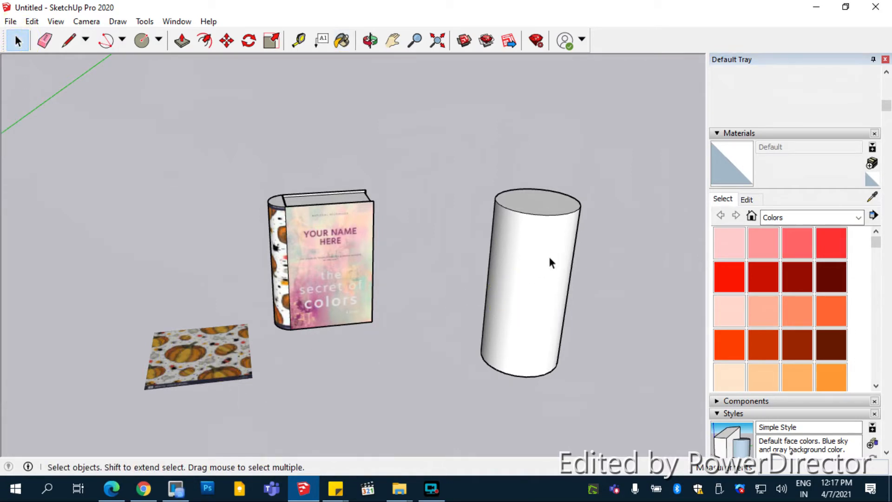
{"action": "left_click", "coordinate": [553, 258]}
{"action": "left_click", "coordinate": [872, 198]}
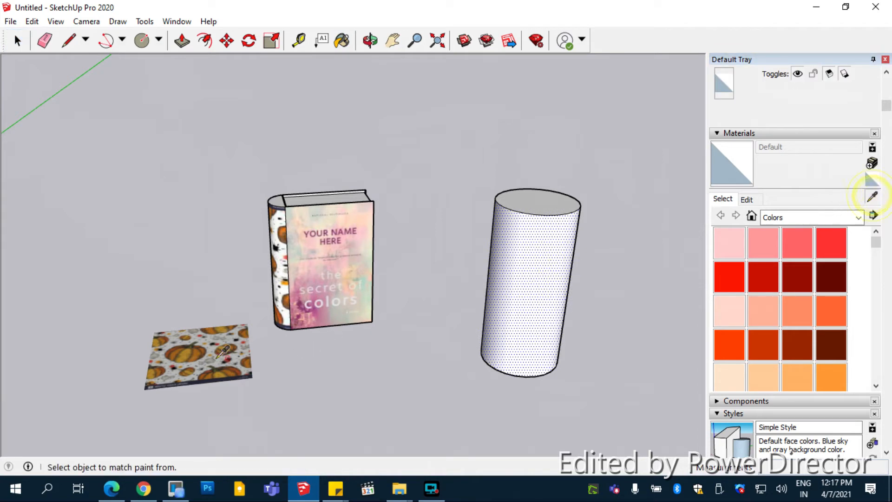
{"action": "left_click", "coordinate": [539, 274]}
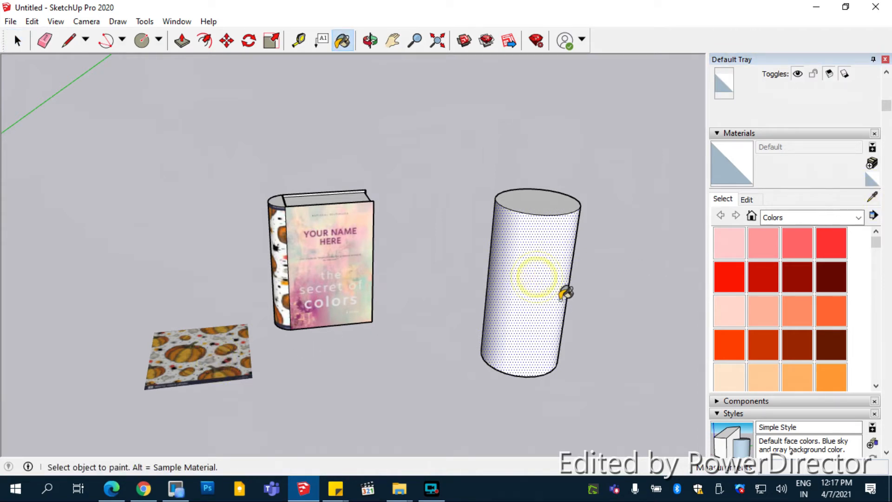
{"action": "left_click", "coordinate": [872, 199]}
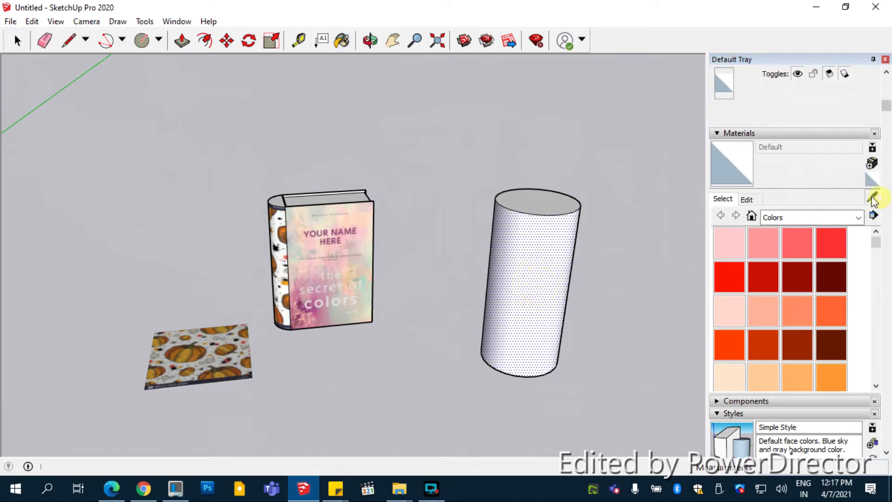
{"action": "left_click", "coordinate": [235, 341]}
{"action": "left_click", "coordinate": [18, 41]}
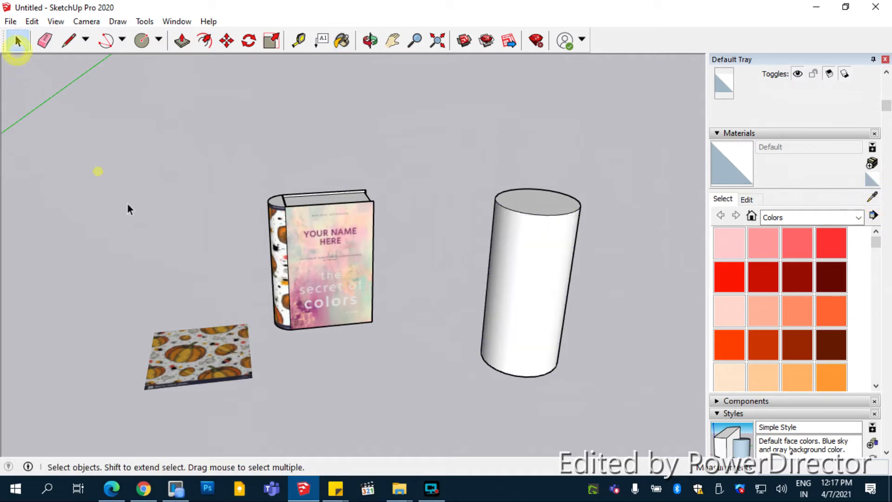
{"action": "left_click", "coordinate": [207, 354]}
{"action": "left_click", "coordinate": [868, 199]}
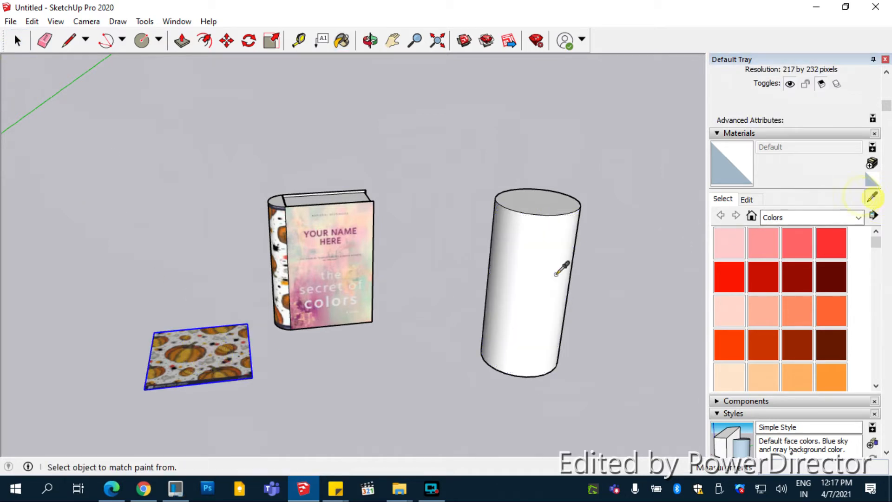
{"action": "left_click", "coordinate": [207, 363]}
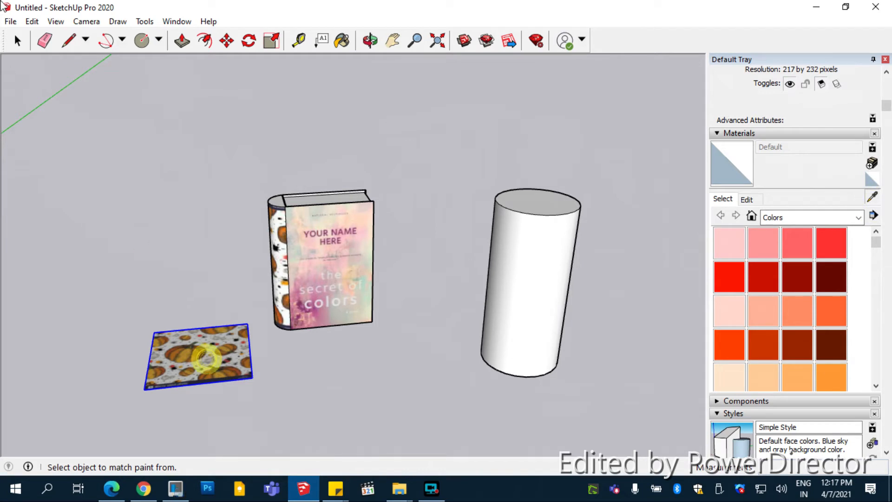
{"action": "left_click", "coordinate": [17, 40]}
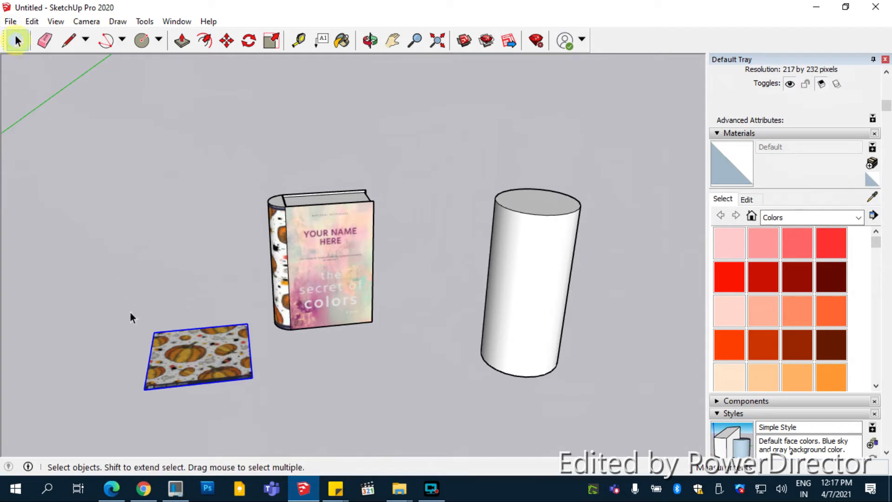
- Explode the pumpkin image, sample its material and paint the cylinder's curved side with it
{"action": "right_click", "coordinate": [199, 354]}
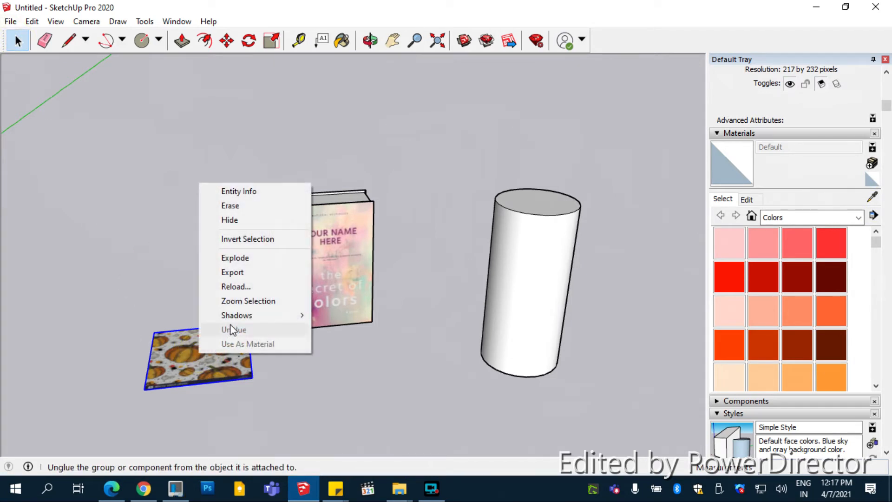
{"action": "left_click", "coordinate": [235, 258]}
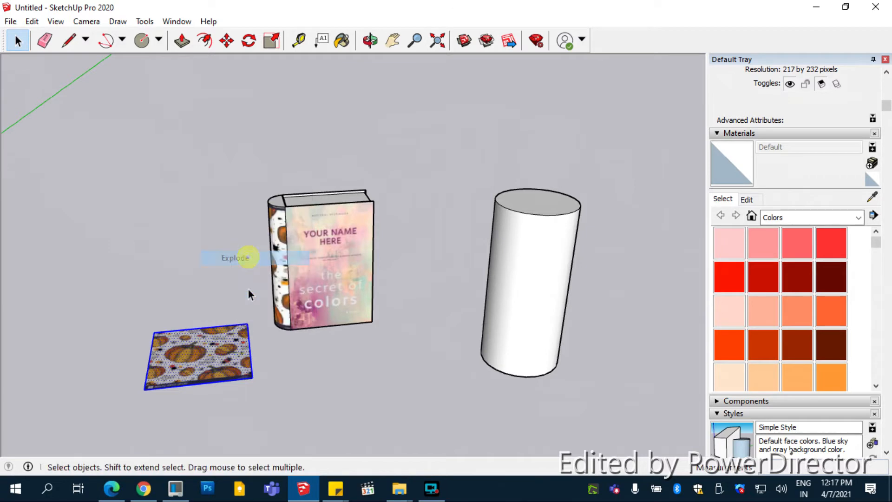
{"action": "left_click", "coordinate": [870, 203]}
{"action": "left_click", "coordinate": [244, 356]}
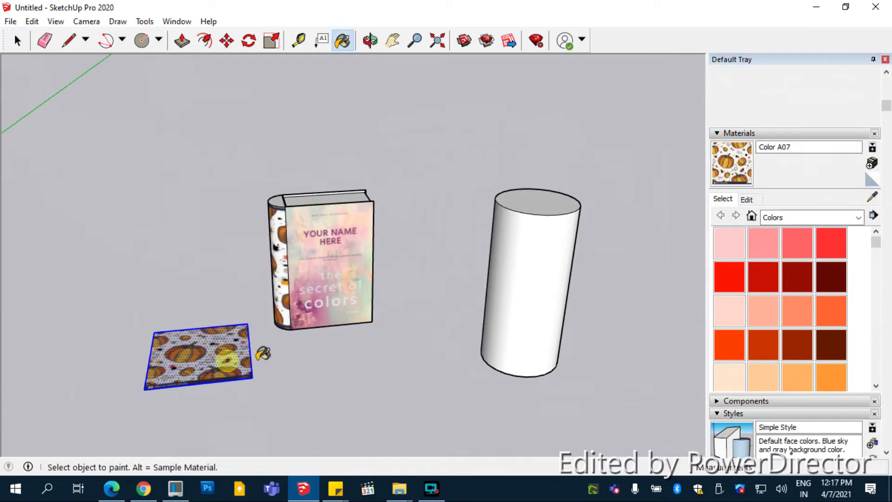
{"action": "left_click", "coordinate": [549, 298]}
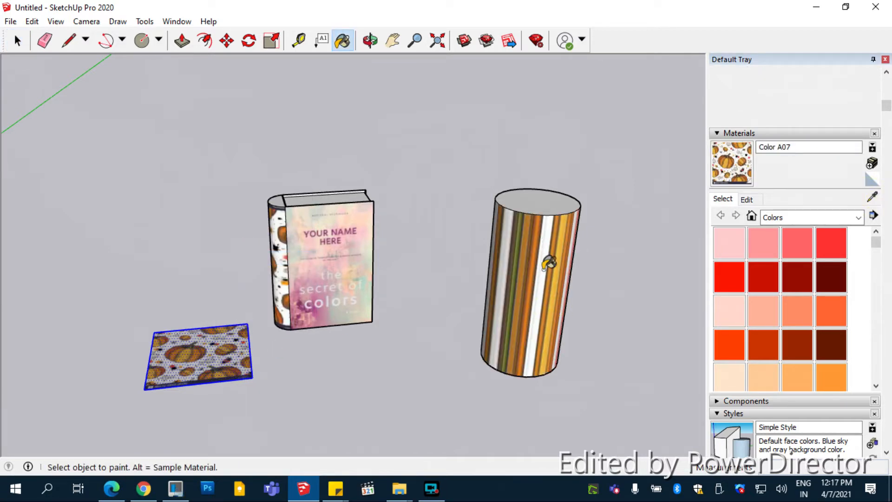
- Rotate the exploded pumpkin image 90° about its edge so that it stands upright facing the front
{"action": "left_click", "coordinate": [18, 41]}
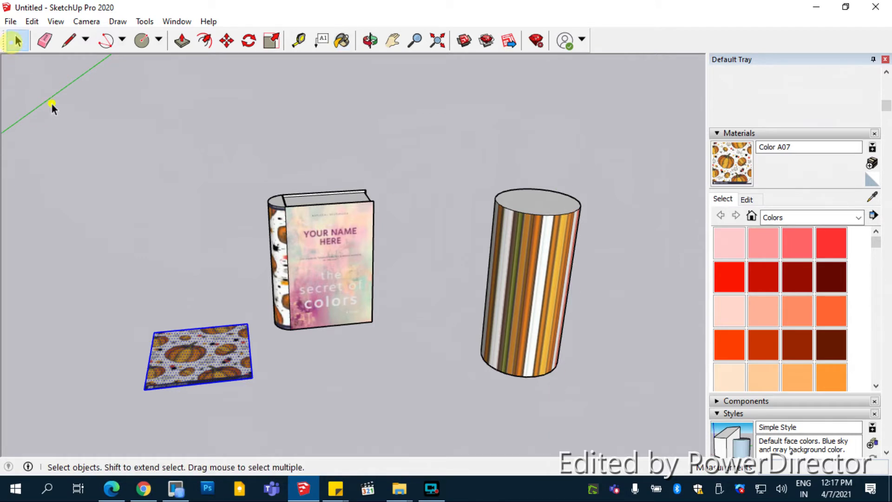
{"action": "left_click", "coordinate": [51, 103]}
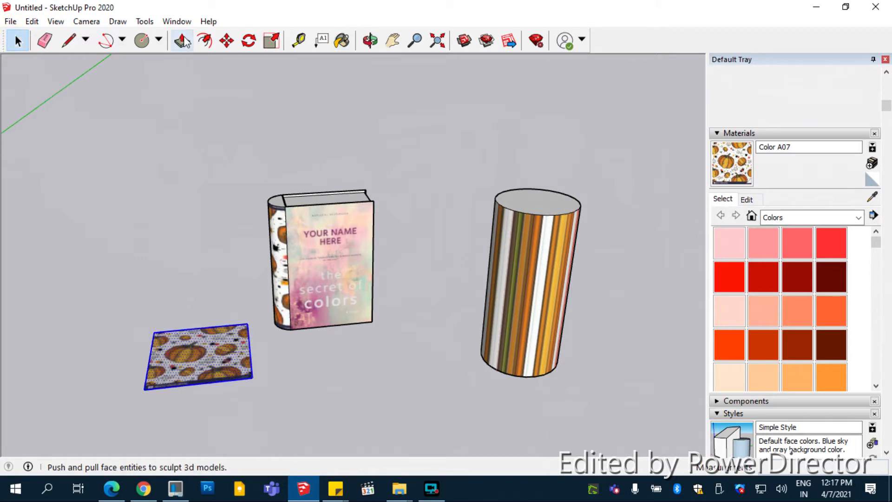
{"action": "left_click", "coordinate": [248, 41]}
{"action": "middle_click_drag", "start_coordinate": [298, 333], "coordinate": [239, 353]}
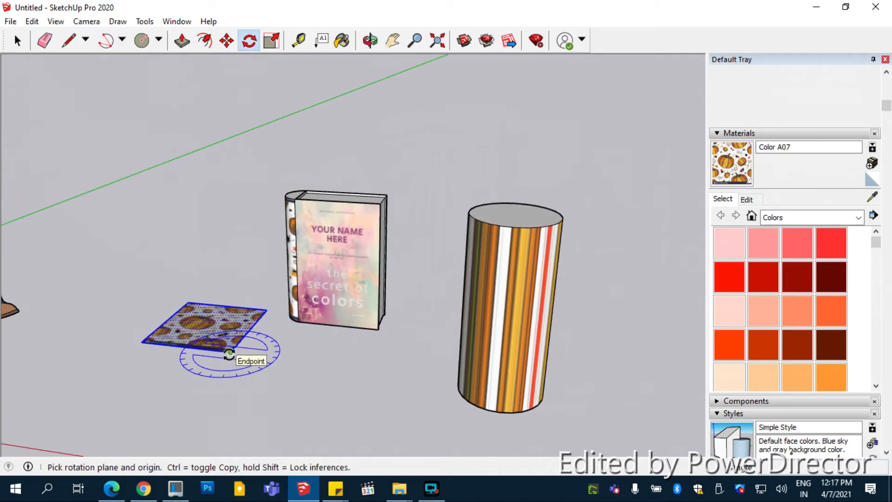
{"action": "left_click", "coordinate": [230, 352]}
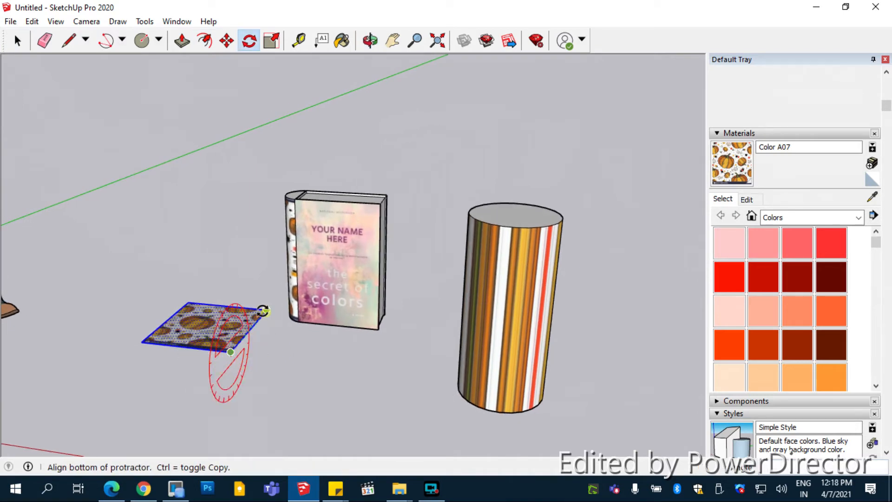
{"action": "left_click", "coordinate": [265, 310]}
{"action": "left_click", "coordinate": [246, 277]}
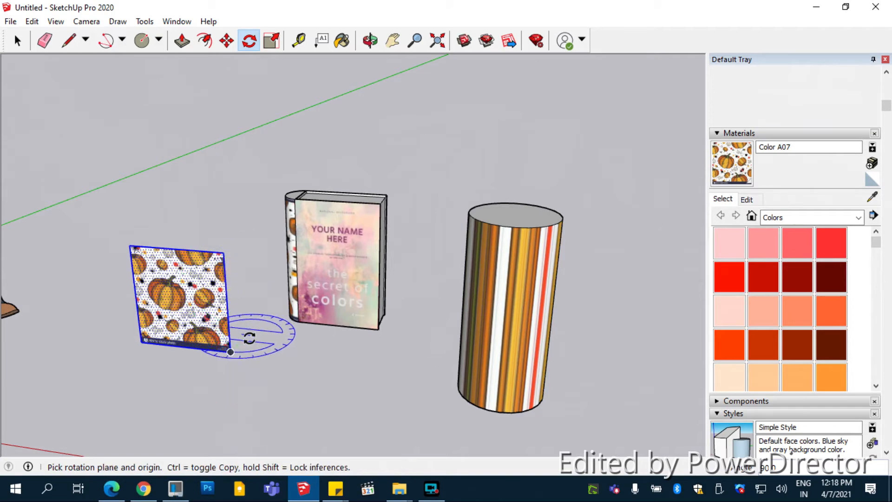
- Move the upright pumpkin image in front of the cylinder and scale it uniformly to about twice its size
{"action": "key", "text": "m"}
{"action": "left_click", "coordinate": [243, 368]}
{"action": "scroll", "coordinate": [203, 253], "scroll_direction": "down", "scroll_amount": 2}
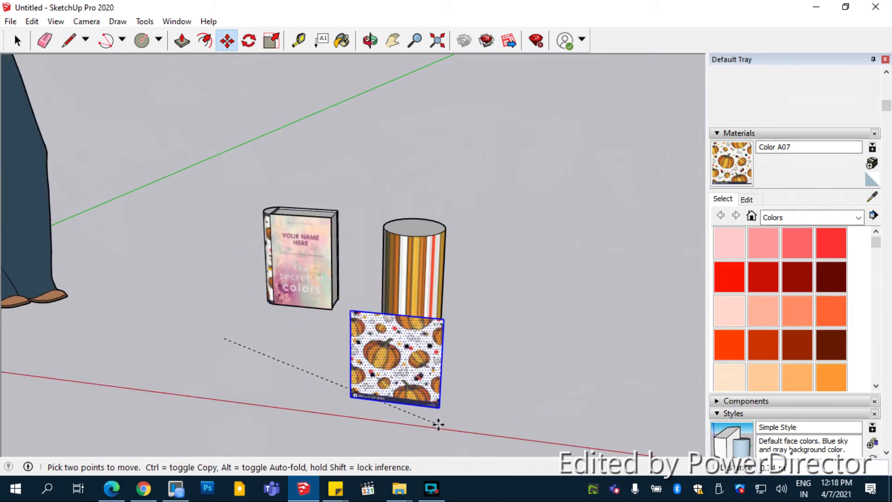
{"action": "left_click", "coordinate": [422, 431]}
{"action": "key", "text": "s"}
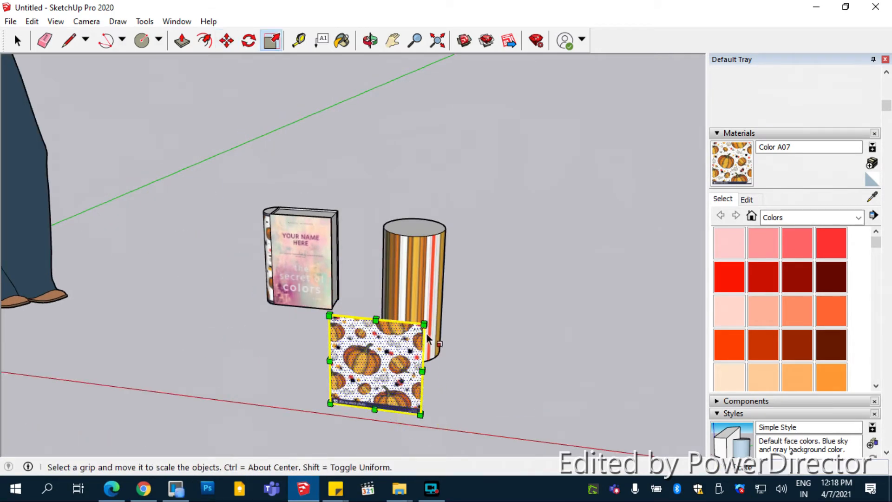
{"action": "left_click", "coordinate": [422, 324]}
{"action": "left_click", "coordinate": [500, 203]}
{"action": "left_click", "coordinate": [18, 41]}
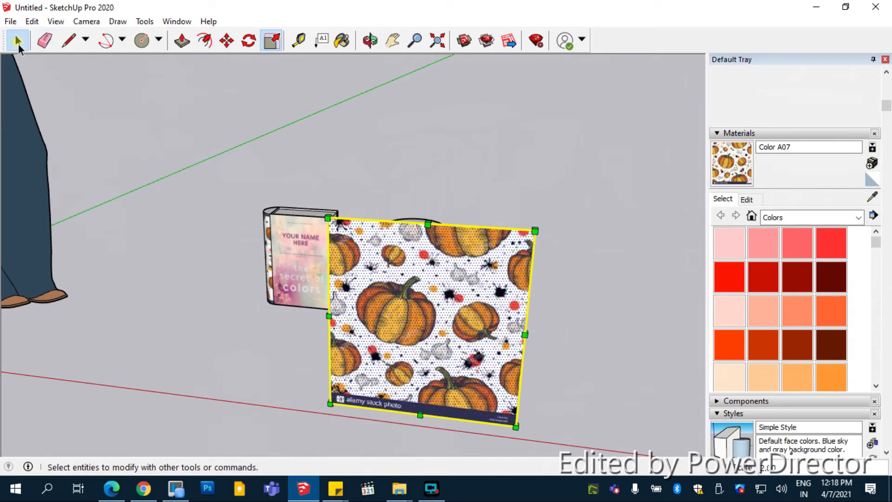
{"action": "left_click", "coordinate": [111, 115]}
- Sample the material from the enlarged upright image, repaint the cylinder's curved side with it and inspect the wrapped texture
{"action": "mouse_move", "coordinate": [362, 186]}
{"action": "middle_mouse_down"}
{"action": "mouse_move", "coordinate": [288, 208]}
{"action": "mouse_move", "coordinate": [264, 236]}
{"action": "middle_mouse_up"}
{"action": "left_click", "coordinate": [269, 329]}
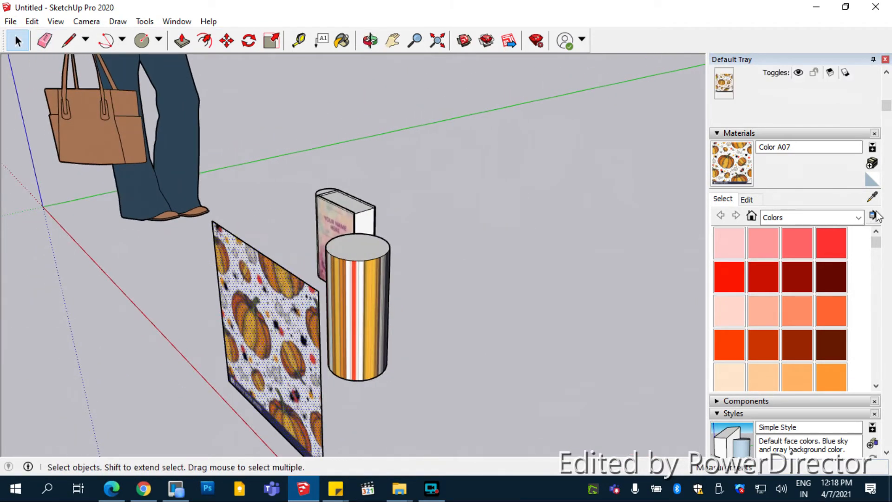
{"action": "left_click", "coordinate": [872, 197]}
{"action": "left_click", "coordinate": [240, 376]}
{"action": "left_click", "coordinate": [364, 302]}
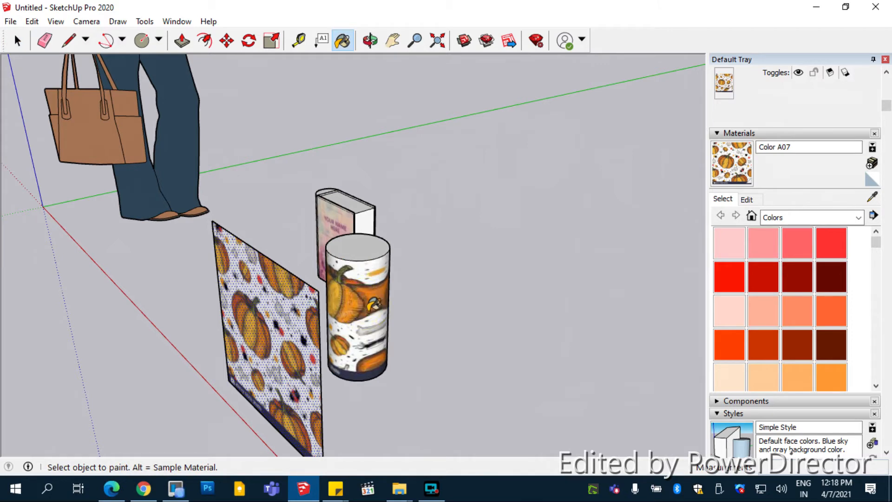
{"action": "middle_click_drag", "start_coordinate": [377, 334], "coordinate": [690, 350]}
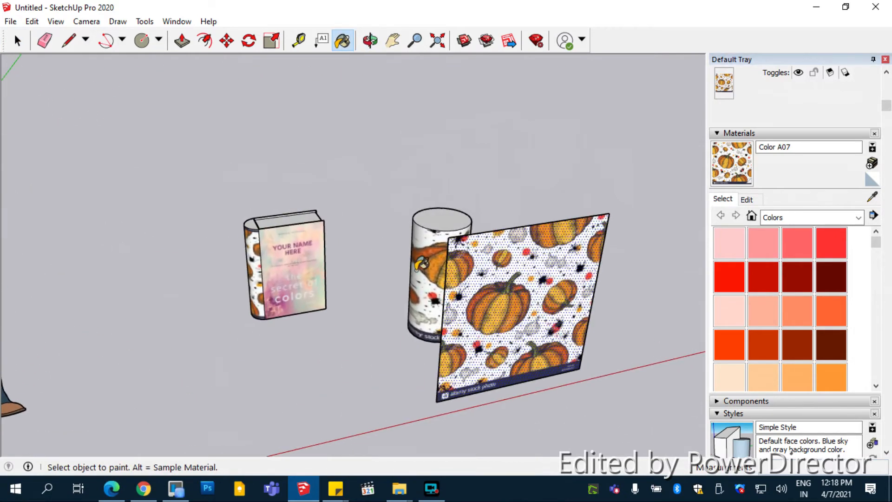
{"action": "scroll", "coordinate": [529, 247], "scroll_direction": "up", "scroll_amount": 5}
{"action": "left_click", "coordinate": [17, 40]}
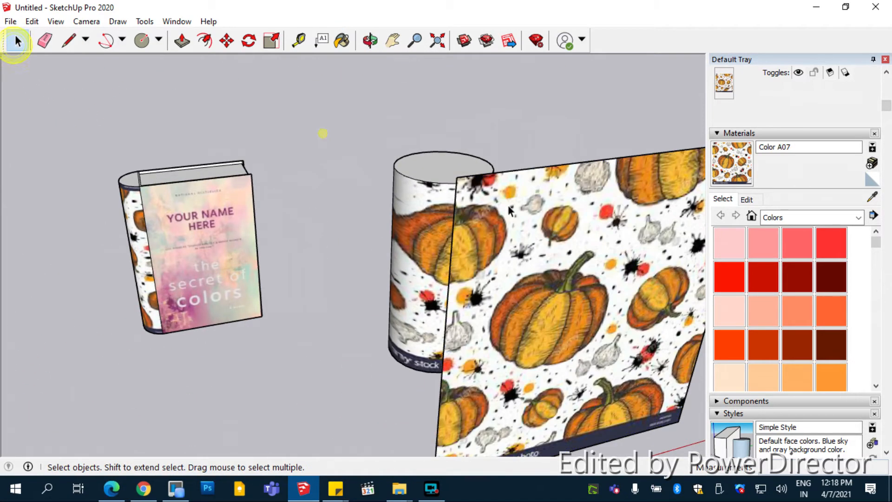
{"action": "scroll", "coordinate": [543, 246], "scroll_direction": "down", "scroll_amount": 3}
{"action": "middle_click_drag", "start_coordinate": [552, 241], "coordinate": [576, 309]}
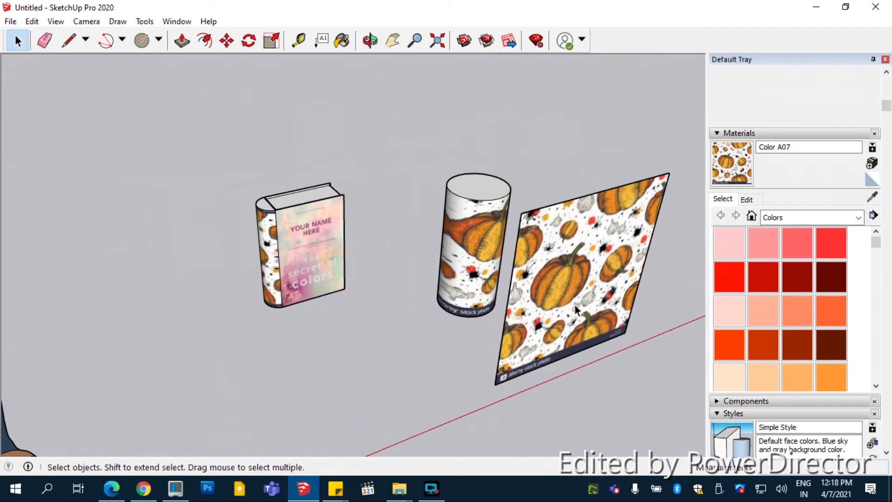
- Rotate the pumpkin image about 41.6° in its vertical plane around its lower corner
{"action": "left_click", "coordinate": [570, 254]}
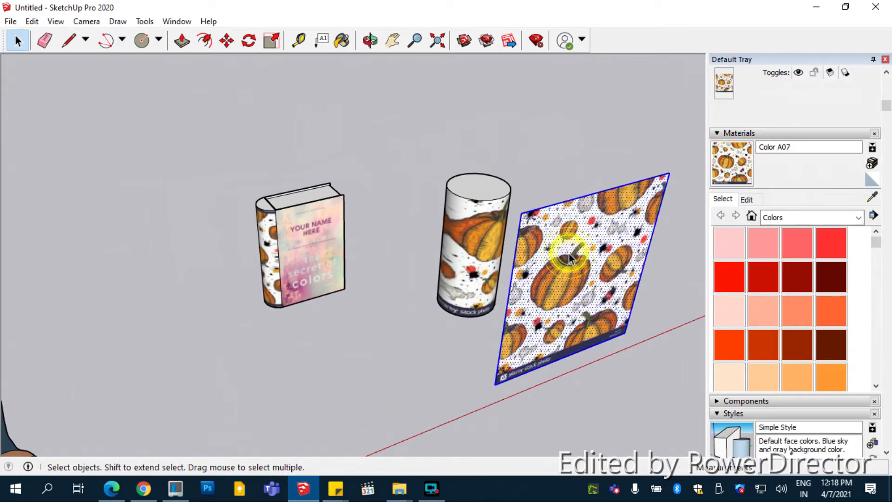
{"action": "left_click", "coordinate": [249, 40]}
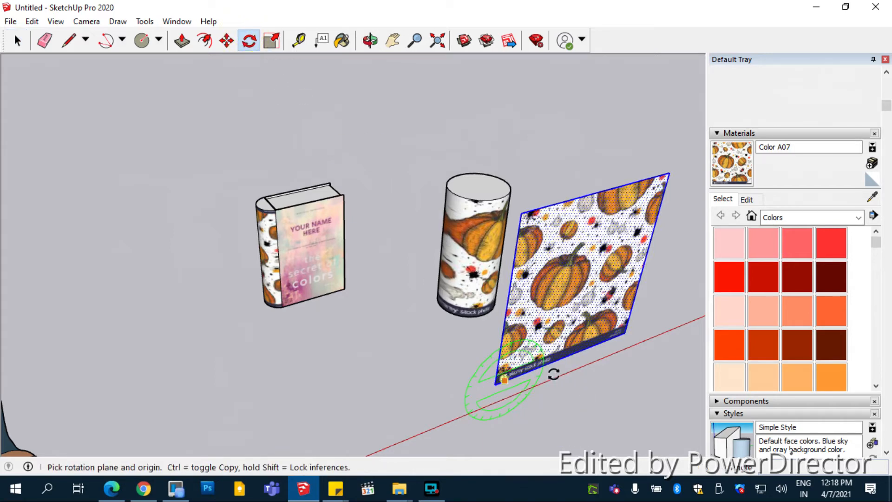
{"action": "left_click", "coordinate": [504, 380]}
{"action": "left_click", "coordinate": [625, 332]}
{"action": "left_click", "coordinate": [611, 266]}
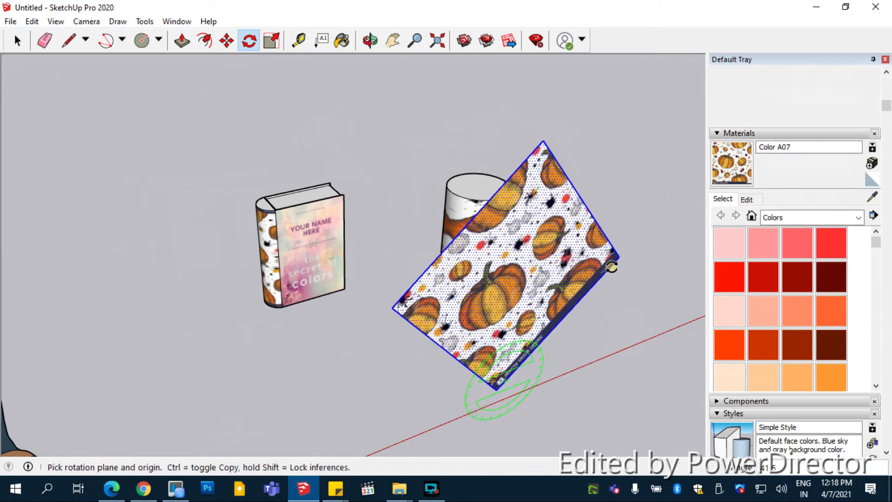
{"action": "left_click", "coordinate": [19, 42]}
{"action": "left_click", "coordinate": [94, 97]}
- Sample the material from the tilted pumpkin image and repaint the cylinder's side with the slanted pattern
{"action": "middle_click_drag", "start_coordinate": [94, 96], "coordinate": [122, 136]}
{"action": "left_click", "coordinate": [874, 197]}
{"action": "scroll", "coordinate": [505, 244], "scroll_direction": "up", "scroll_amount": 2}
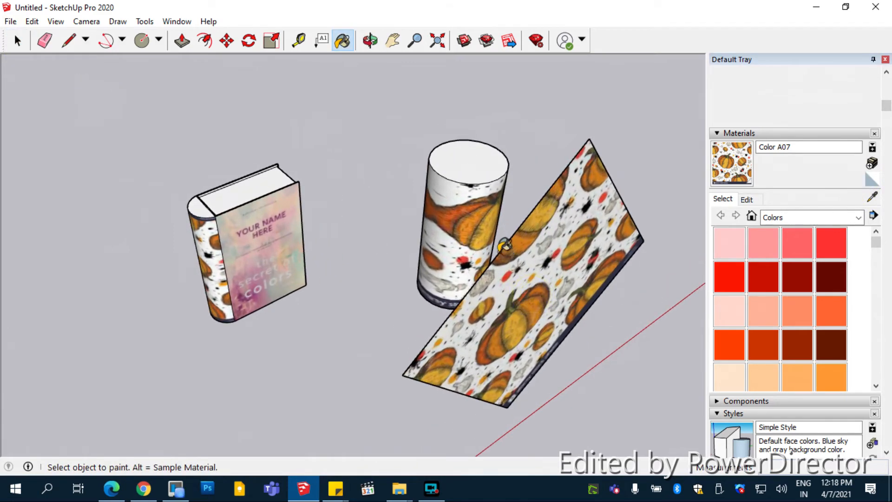
{"action": "left_click", "coordinate": [487, 216]}
{"action": "mouse_move", "coordinate": [499, 232]}
{"action": "middle_mouse_down"}
{"action": "mouse_move", "coordinate": [428, 309]}
{"action": "mouse_move", "coordinate": [478, 325]}
{"action": "mouse_move", "coordinate": [455, 297]}
{"action": "middle_mouse_up"}
{"action": "left_click", "coordinate": [18, 40]}
{"action": "scroll", "coordinate": [263, 276], "scroll_direction": "down", "scroll_amount": 3}
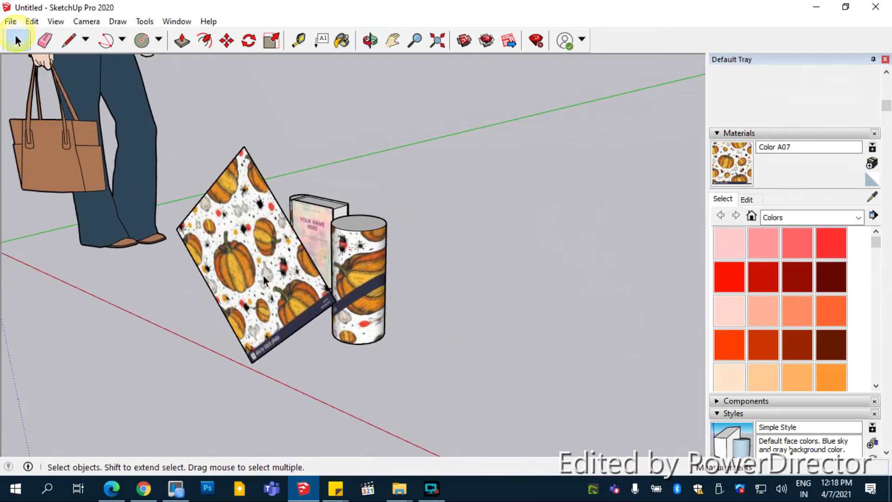
- Scale the tilted pumpkin image uniformly down to about half its size
{"action": "left_click", "coordinate": [264, 276]}
{"action": "key", "text": "s"}
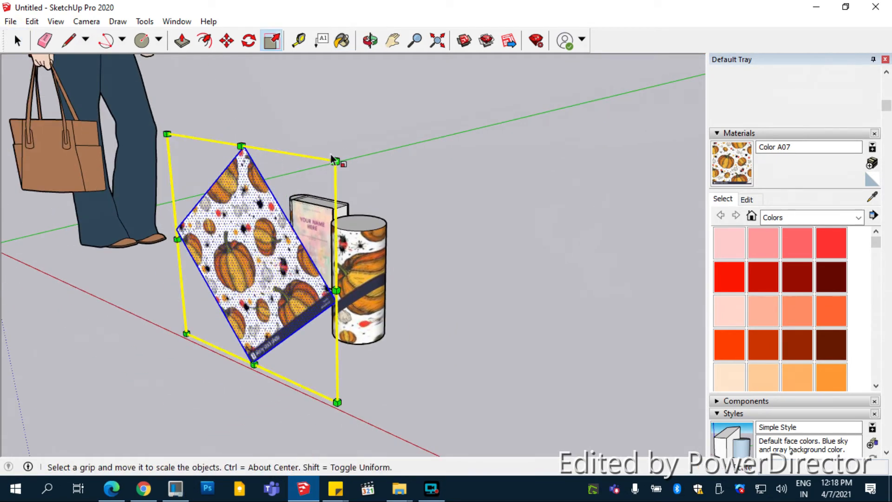
{"action": "left_click_drag", "start_coordinate": [338, 158], "coordinate": [259, 259]}
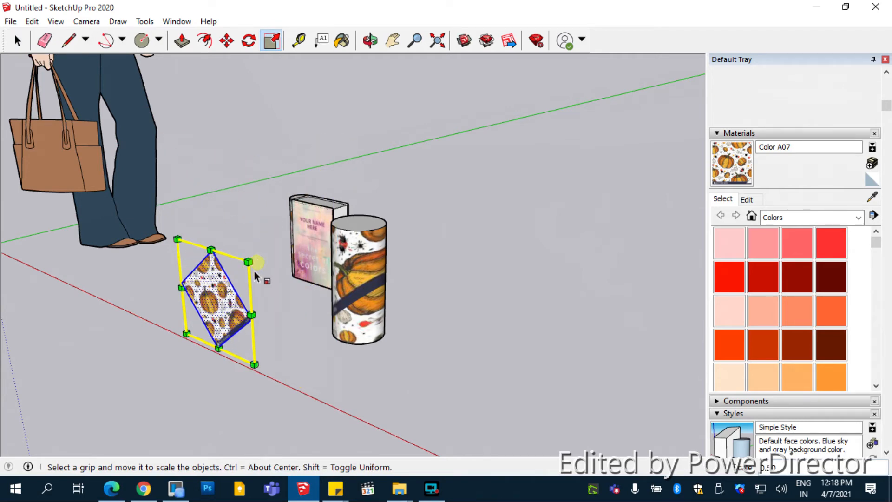
{"action": "left_click", "coordinate": [19, 41]}
{"action": "left_click", "coordinate": [316, 124]}
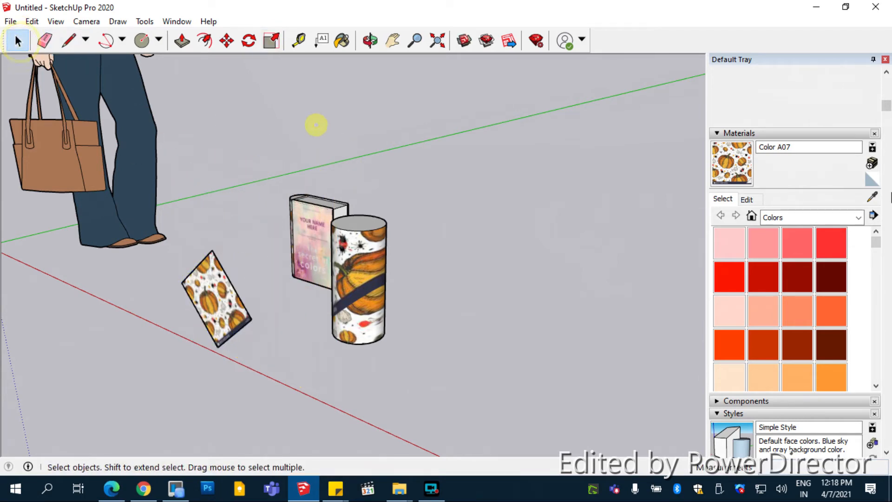
- Sample the material from the reduced tilted image and paint the cylinder's side with the smaller slanted pattern
{"action": "left_click", "coordinate": [871, 197]}
{"action": "left_click", "coordinate": [220, 295]}
{"action": "left_click", "coordinate": [380, 280]}
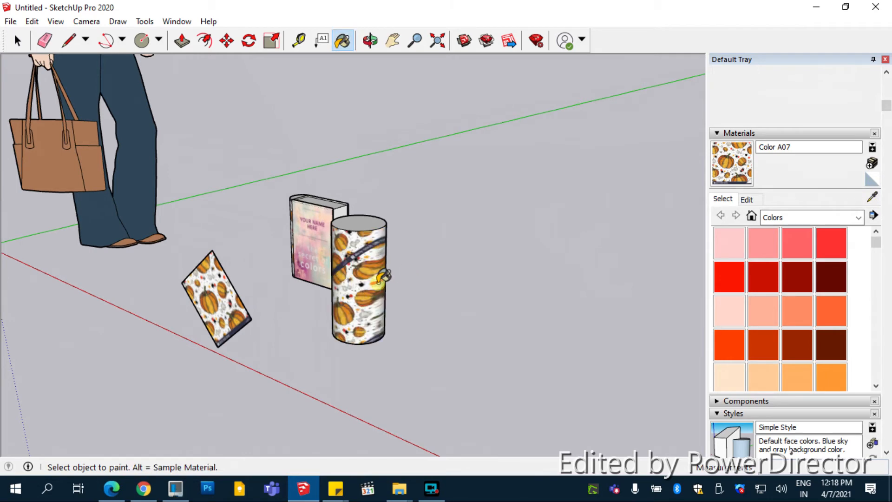
{"action": "scroll", "coordinate": [349, 320], "scroll_direction": "up", "scroll_amount": 3}
{"action": "middle_click_drag", "start_coordinate": [349, 320], "coordinate": [405, 357]}
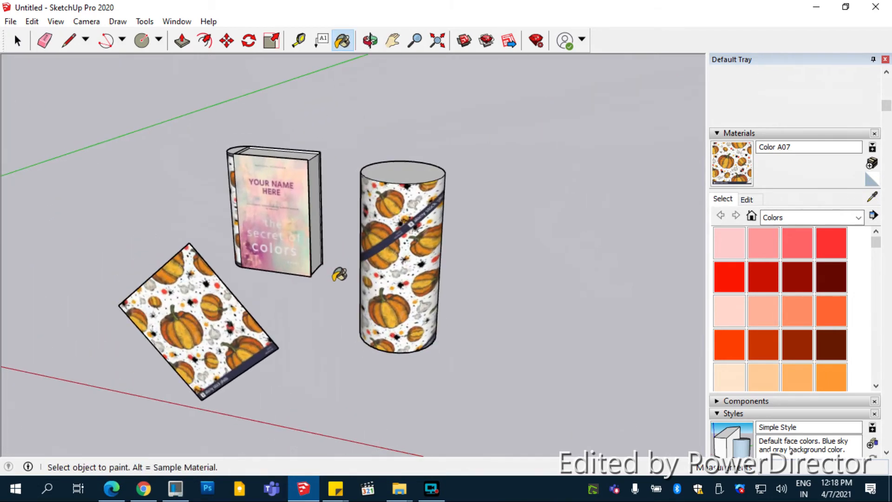
- Rotate the tilted pumpkin image about 42° in its vertical plane around its lower corner so it stands on its side
{"action": "mouse_move", "coordinate": [340, 274]}
{"action": "middle_mouse_down"}
{"action": "mouse_move", "coordinate": [532, 288]}
{"action": "mouse_move", "coordinate": [531, 378]}
{"action": "mouse_move", "coordinate": [382, 334]}
{"action": "mouse_move", "coordinate": [314, 299]}
{"action": "mouse_move", "coordinate": [415, 236]}
{"action": "middle_mouse_up"}
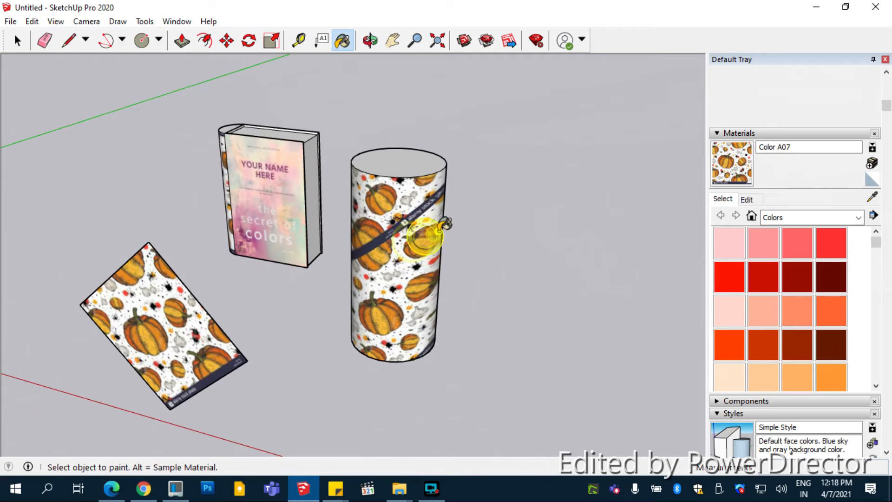
{"action": "left_click", "coordinate": [15, 45]}
{"action": "left_click", "coordinate": [45, 108]}
{"action": "left_click", "coordinate": [141, 305]}
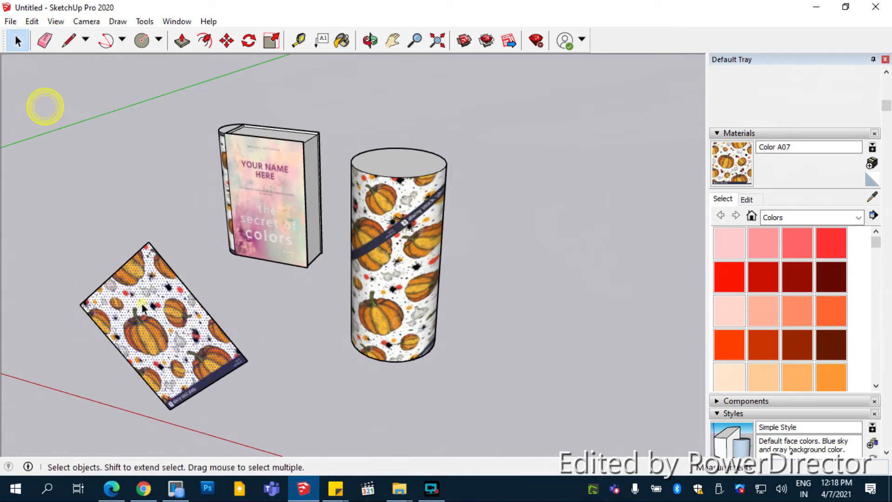
{"action": "middle_click_drag", "start_coordinate": [372, 345], "coordinate": [488, 348]}
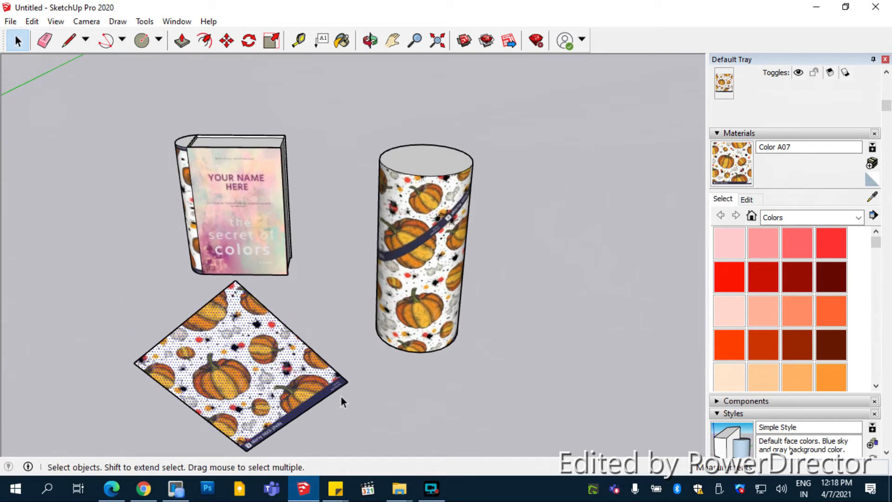
{"action": "middle_click_drag", "start_coordinate": [428, 337], "coordinate": [372, 247]}
{"action": "middle_click_drag", "start_coordinate": [225, 251], "coordinate": [491, 274]}
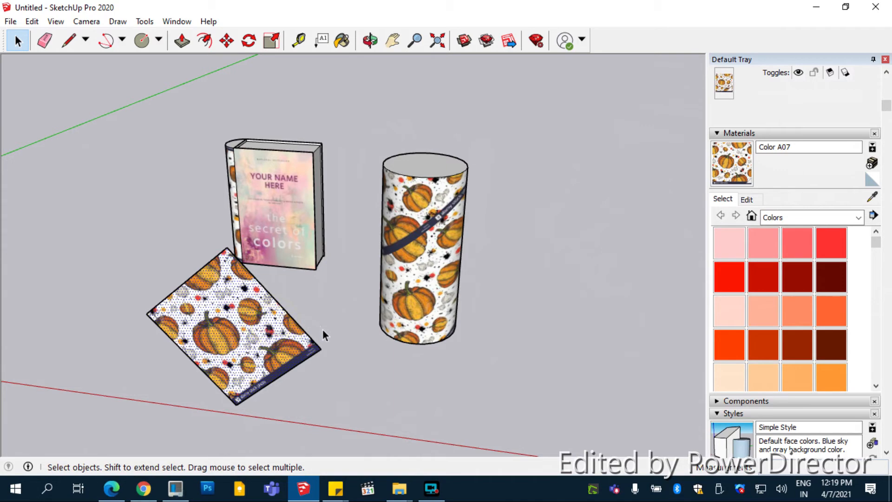
{"action": "left_click", "coordinate": [248, 40]}
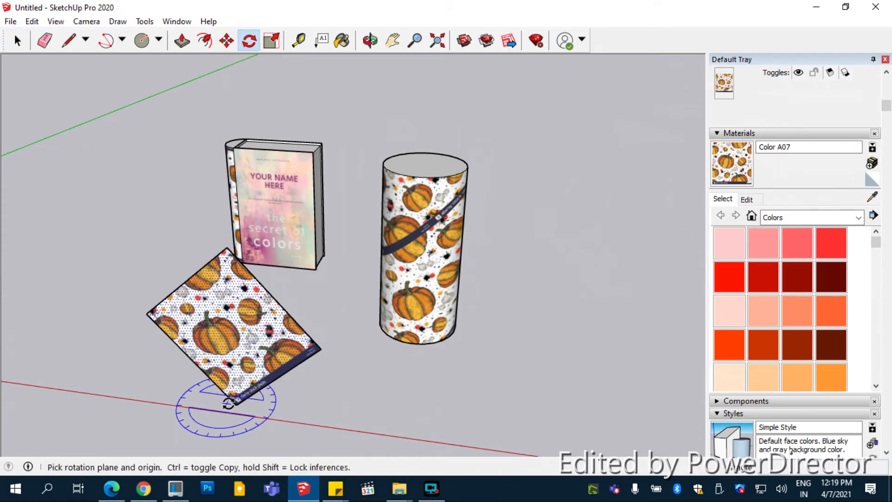
{"action": "left_click_drag", "start_coordinate": [237, 404], "coordinate": [321, 348]}
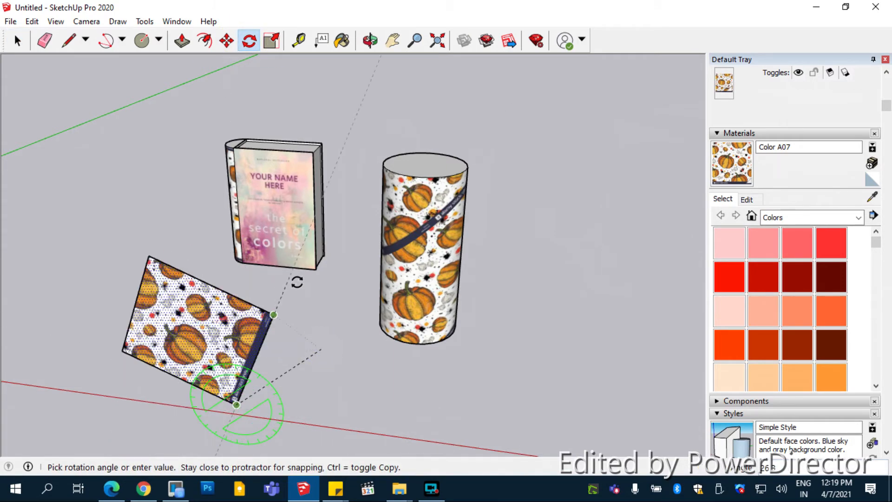
{"action": "left_click", "coordinate": [249, 222]}
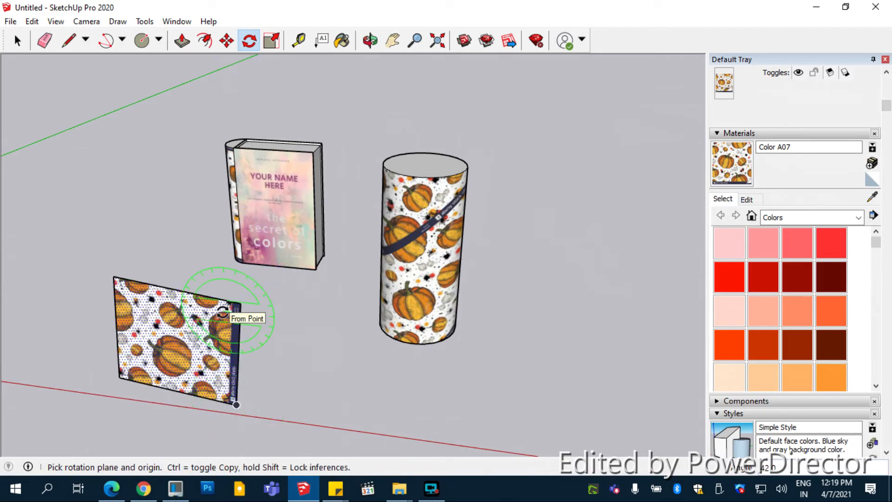
- Scale the sideways pumpkin image non-uniformly, making it wider and roughly twice as tall, larger than the book
{"action": "key", "text": "s"}
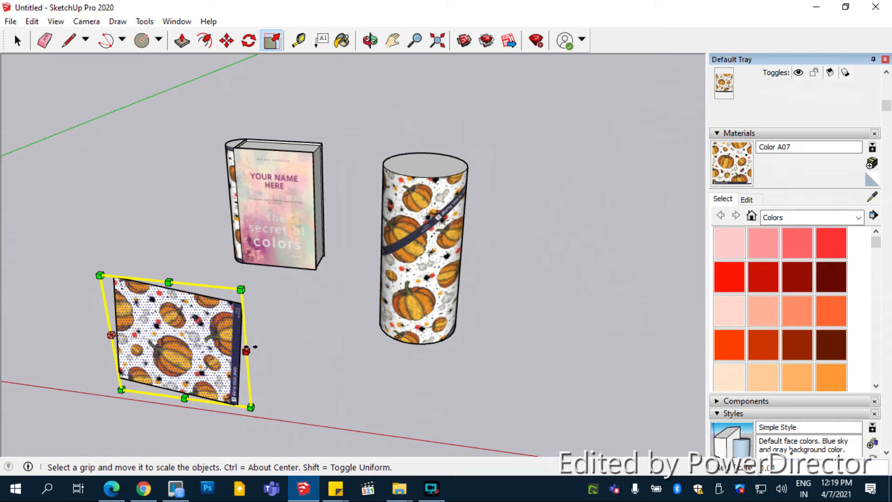
{"action": "left_click_drag", "start_coordinate": [247, 349], "coordinate": [303, 358]}
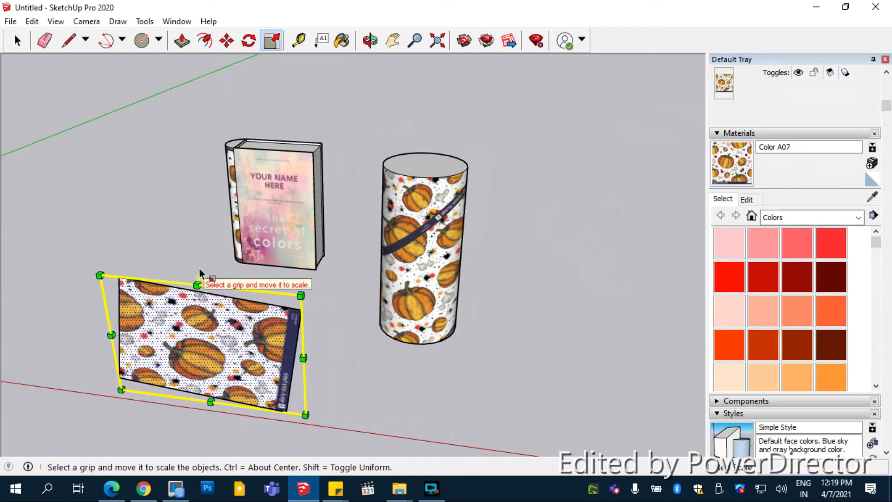
{"action": "left_click_drag", "start_coordinate": [197, 284], "coordinate": [195, 145]}
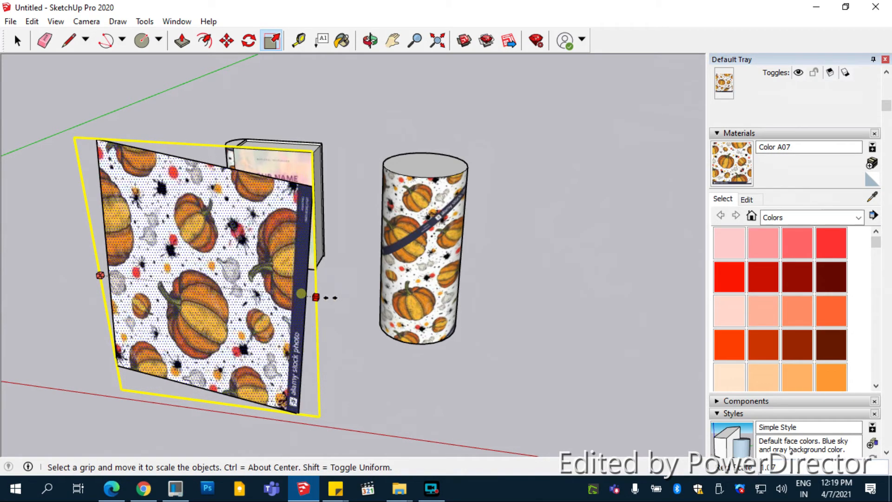
{"action": "left_click_drag", "start_coordinate": [316, 297], "coordinate": [357, 297]}
{"action": "left_click", "coordinate": [16, 41]}
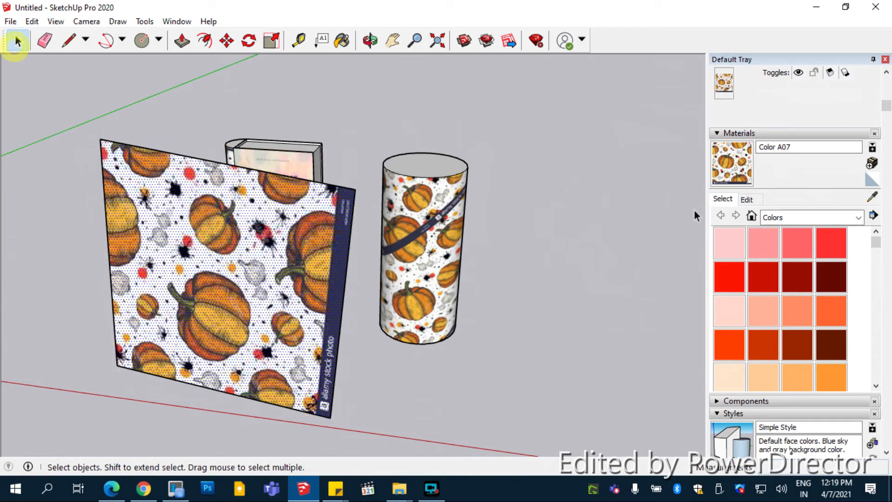
- Sample the material from the enlarged sideways image and paint the cylinder's side with the larger sideways pattern
{"action": "left_click", "coordinate": [872, 198]}
{"action": "left_click", "coordinate": [335, 319]}
{"action": "left_click", "coordinate": [435, 272]}
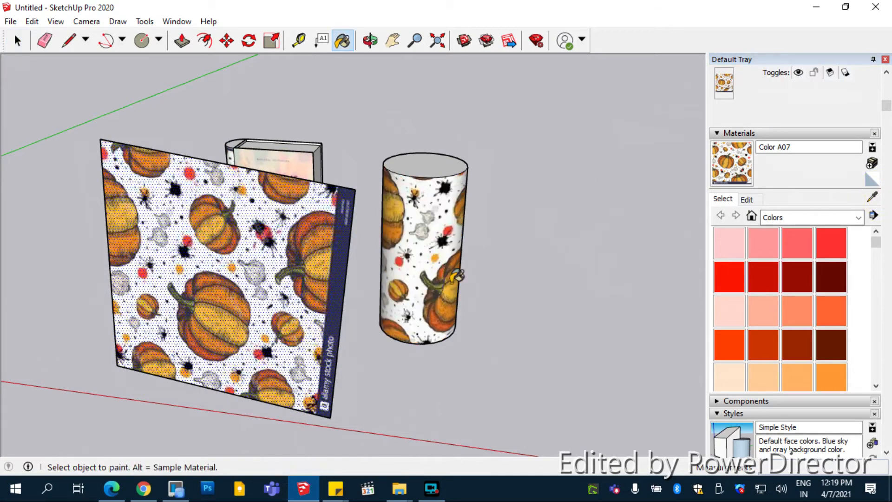
{"action": "mouse_move", "coordinate": [457, 276]}
{"action": "middle_mouse_down"}
{"action": "mouse_move", "coordinate": [149, 239]}
{"action": "mouse_move", "coordinate": [35, 238]}
{"action": "mouse_move", "coordinate": [342, 369]}
{"action": "mouse_move", "coordinate": [323, 251]}
{"action": "mouse_move", "coordinate": [629, 255]}
{"action": "mouse_move", "coordinate": [235, 141]}
{"action": "mouse_move", "coordinate": [370, 262]}
{"action": "middle_mouse_up"}
{"action": "middle_click_drag", "start_coordinate": [499, 311], "coordinate": [433, 280]}
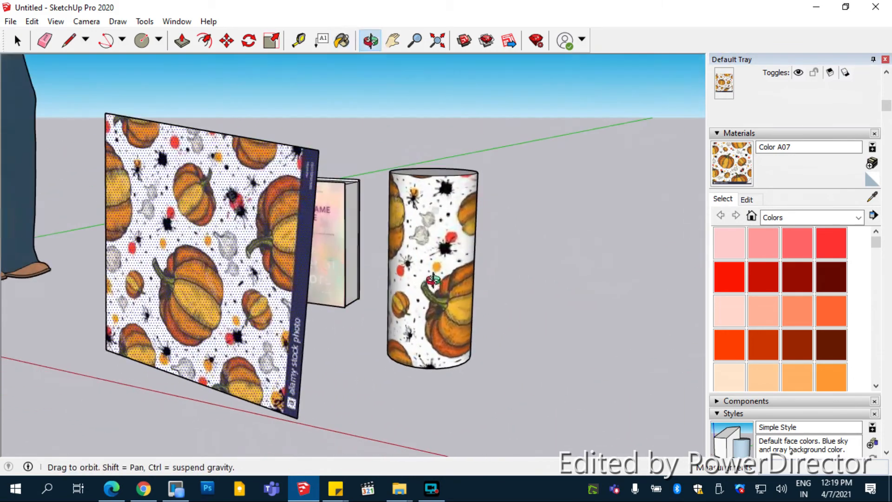
- Delete the cylinder and the pumpkin image, including its leftover edge, keeping only the book
{"action": "left_click", "coordinate": [17, 41]}
{"action": "middle_click_drag", "start_coordinate": [422, 103], "coordinate": [557, 381]}
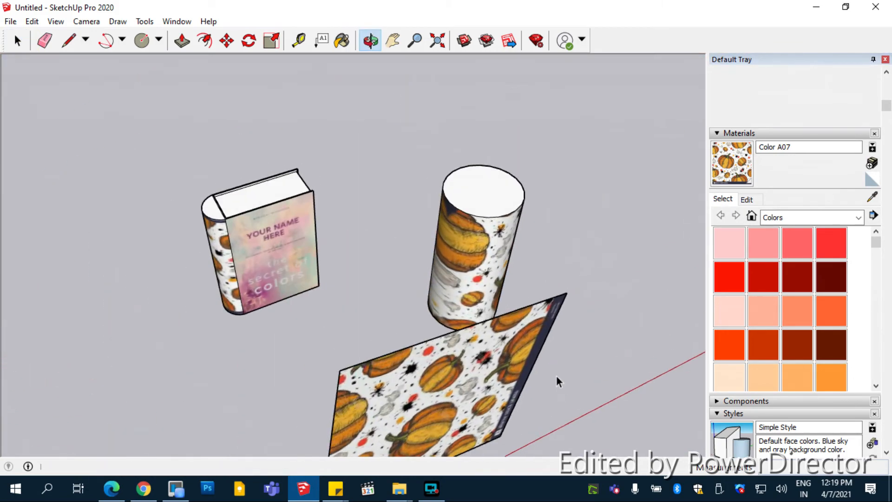
{"action": "scroll", "coordinate": [278, 235], "scroll_direction": "down", "scroll_amount": 2}
{"action": "scroll", "coordinate": [278, 235], "scroll_direction": "up", "scroll_amount": 3}
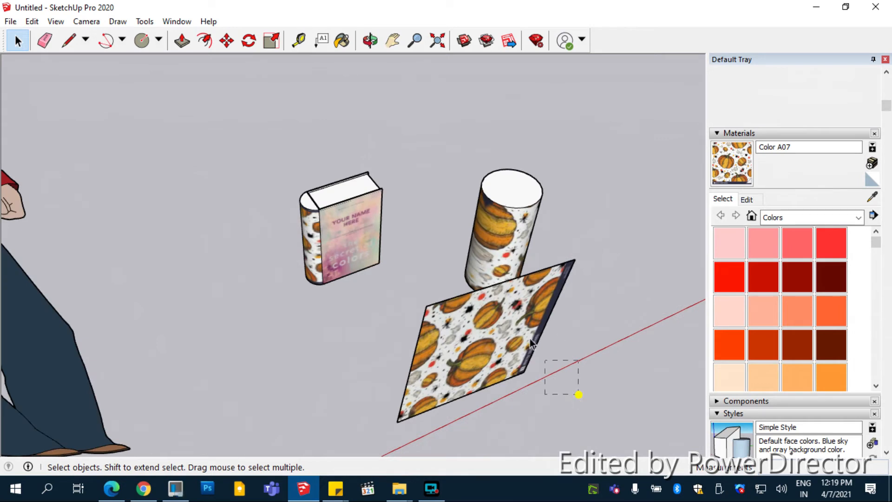
{"action": "left_click_drag", "start_coordinate": [531, 344], "coordinate": [453, 117]}
{"action": "key", "text": "Delete"}
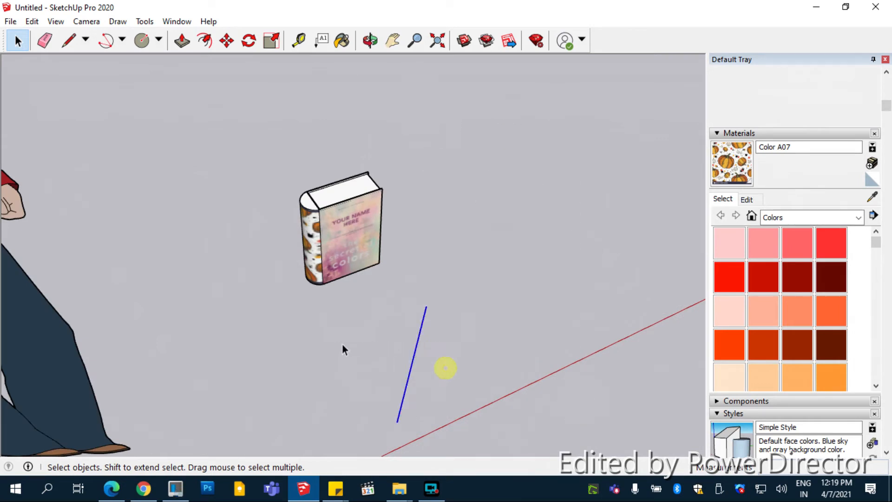
{"action": "key", "text": "Delete"}
{"action": "scroll", "coordinate": [371, 254], "scroll_direction": "up", "scroll_amount": 3}
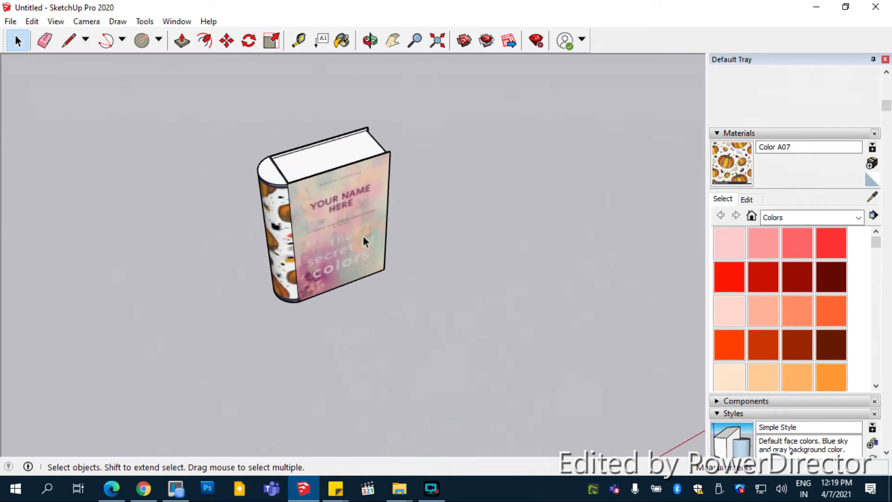
- Check which context options the book's curved spine face offers, without applying any
{"action": "scroll", "coordinate": [288, 256], "scroll_direction": "up", "scroll_amount": 2}
{"action": "right_click", "coordinate": [281, 242]}
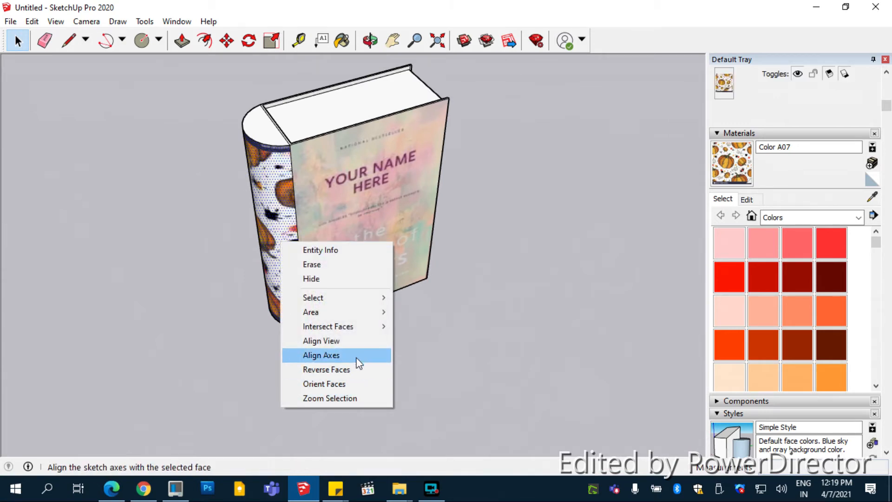
{"action": "left_click", "coordinate": [558, 279]}
{"action": "scroll", "coordinate": [302, 324], "scroll_direction": "down", "scroll_amount": 3}
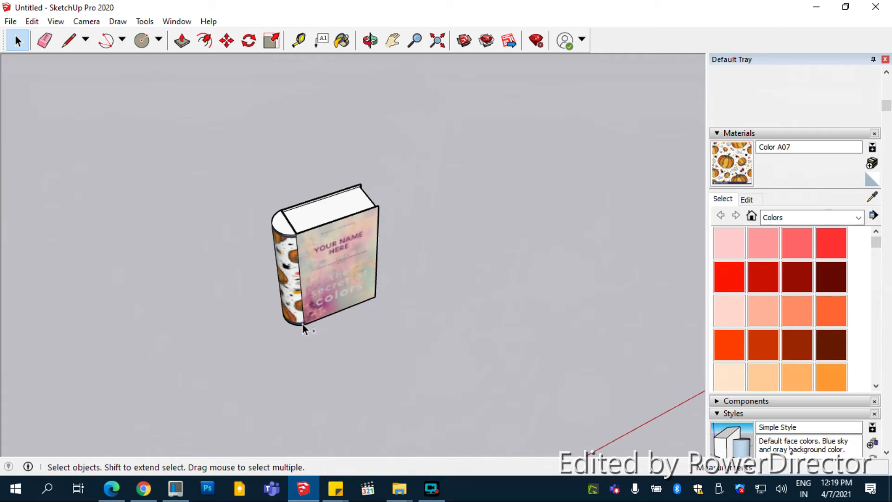
- Undo the deletions of the cylinder and the pumpkin image
{"action": "key", "text": "ctrl+z"}
{"action": "key", "text": "ctrl+z"}
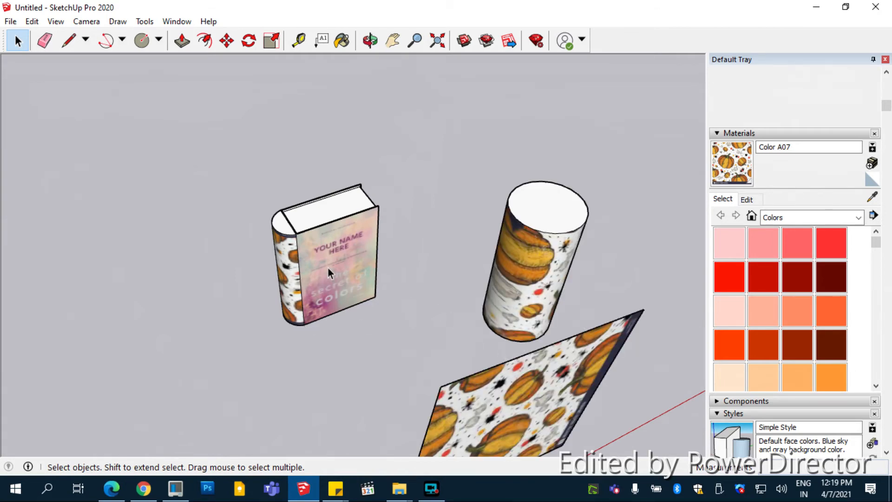
{"action": "scroll", "coordinate": [403, 253], "scroll_direction": "down", "scroll_amount": 3}
{"action": "scroll", "coordinate": [375, 249], "scroll_direction": "up", "scroll_amount": 4}
- Open position editing for the texture on the book's flat front cover, then leave it
{"action": "right_click", "coordinate": [375, 249]}
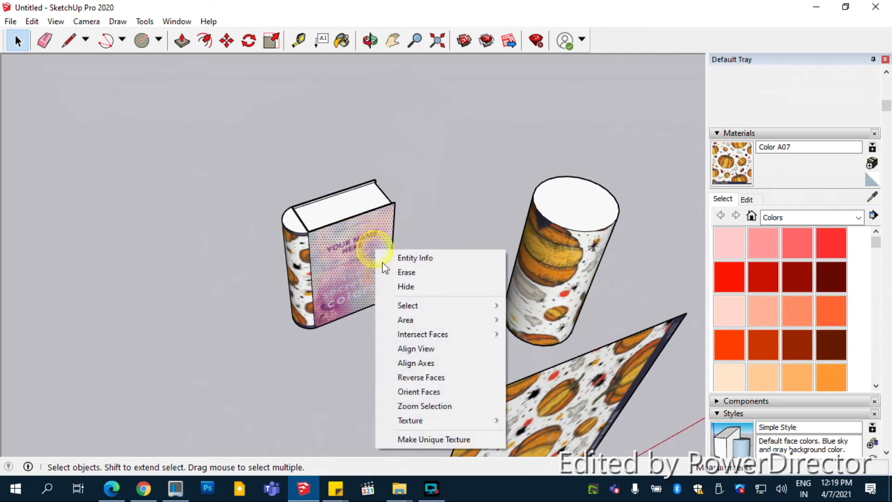
{"action": "mouse_move", "coordinate": [422, 420]}
{"action": "left_click", "coordinate": [554, 420]}
{"action": "mouse_move", "coordinate": [359, 257]}
{"action": "left_mouse_down"}
{"action": "mouse_move", "coordinate": [353, 241]}
{"action": "mouse_move", "coordinate": [353, 270]}
{"action": "mouse_move", "coordinate": [349, 249]}
{"action": "left_mouse_up"}
{"action": "left_click", "coordinate": [558, 132]}
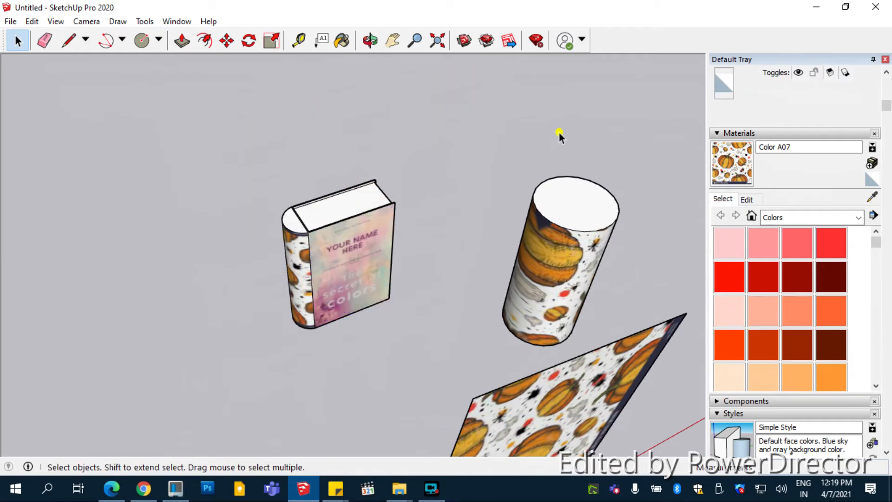
{"action": "left_click", "coordinate": [440, 495]}
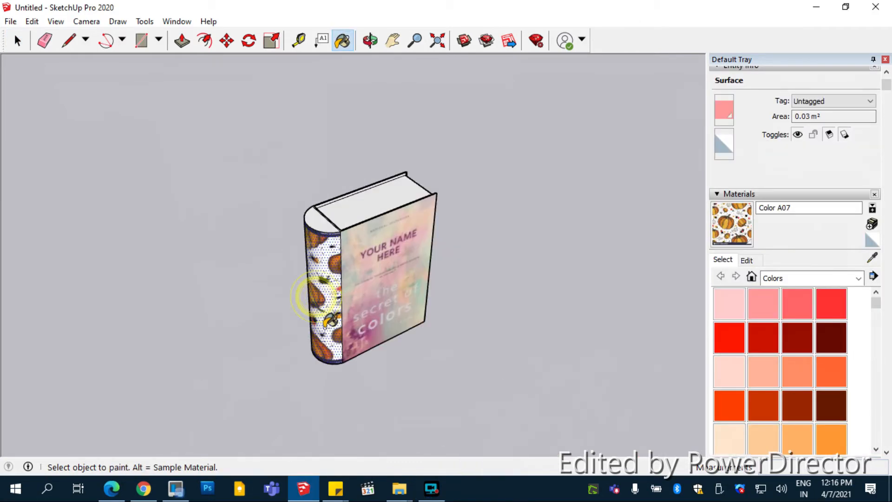
- Choose the desktop picture "images" again as the texture image of the Color A07 material on the book's spine
{"action": "scroll", "coordinate": [285, 285], "scroll_direction": "up", "scroll_amount": 5}
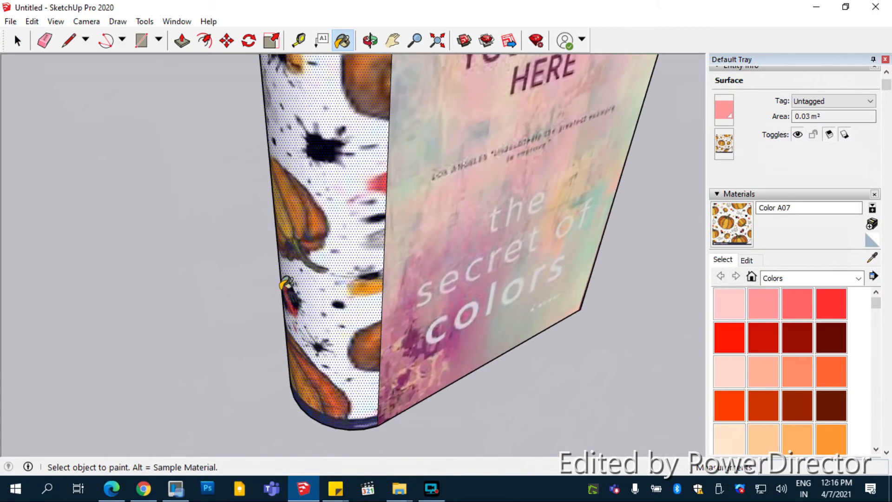
{"action": "mouse_move", "coordinate": [285, 284]}
{"action": "middle_mouse_down"}
{"action": "mouse_move", "coordinate": [381, 297]}
{"action": "mouse_move", "coordinate": [401, 349]}
{"action": "mouse_move", "coordinate": [237, 174]}
{"action": "mouse_move", "coordinate": [325, 199]}
{"action": "middle_mouse_up"}
{"action": "scroll", "coordinate": [403, 348], "scroll_direction": "down", "scroll_amount": 4}
{"action": "key", "text": "b"}
{"action": "left_click", "coordinate": [745, 260]}
{"action": "scroll", "coordinate": [778, 358], "scroll_direction": "down", "scroll_amount": 3}
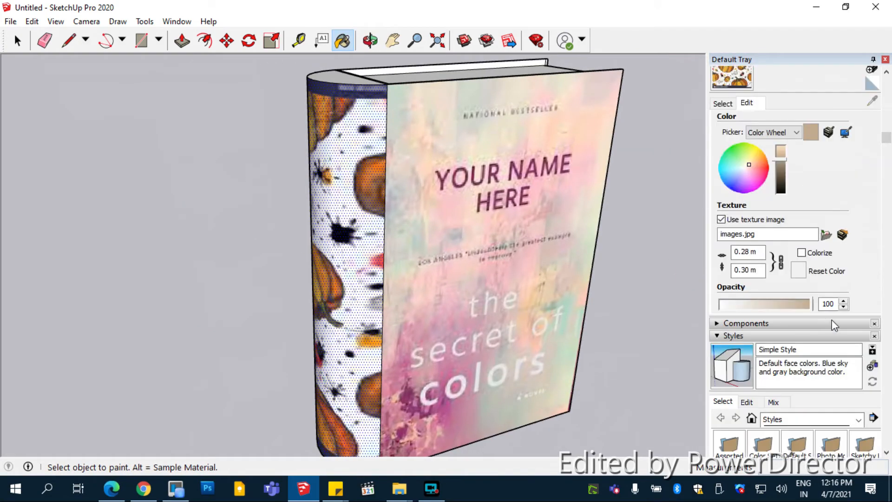
{"action": "left_click", "coordinate": [826, 234]}
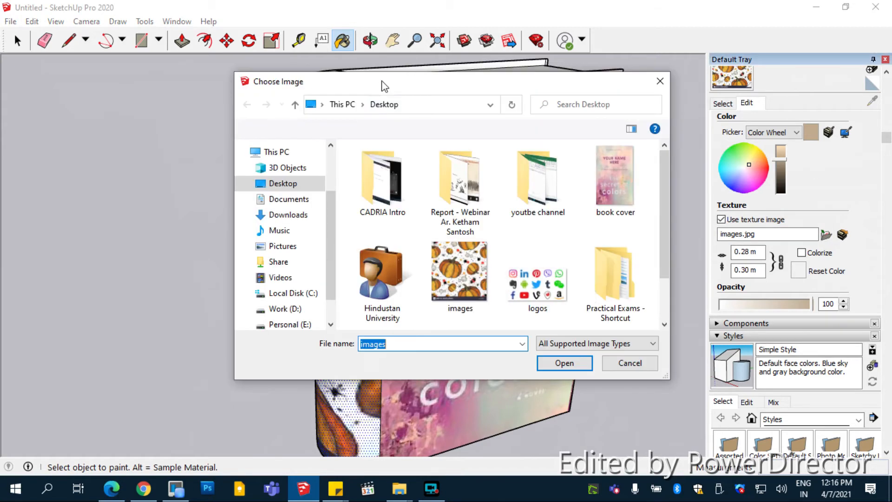
{"action": "double_click", "coordinate": [445, 268]}
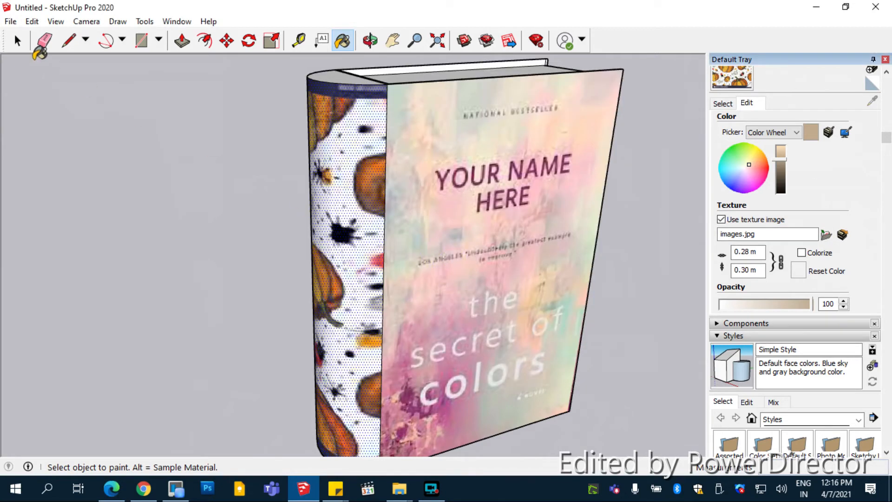
{"action": "key", "text": "space"}
- Import the desktop picture "images" and place it flat on the ground beside the book
{"action": "mouse_move", "coordinate": [181, 180]}
{"action": "middle_mouse_down"}
{"action": "mouse_move", "coordinate": [478, 353]}
{"action": "mouse_move", "coordinate": [456, 227]}
{"action": "middle_mouse_up"}
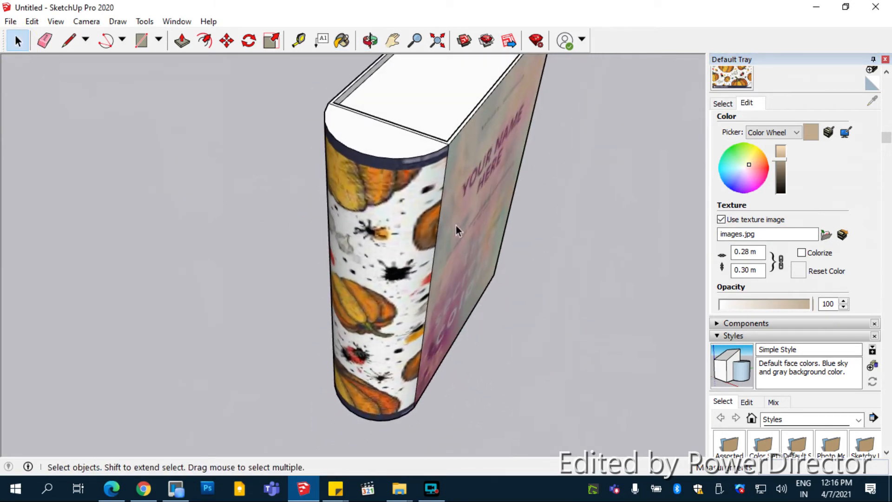
{"action": "middle_click_drag", "start_coordinate": [418, 288], "coordinate": [352, 285]}
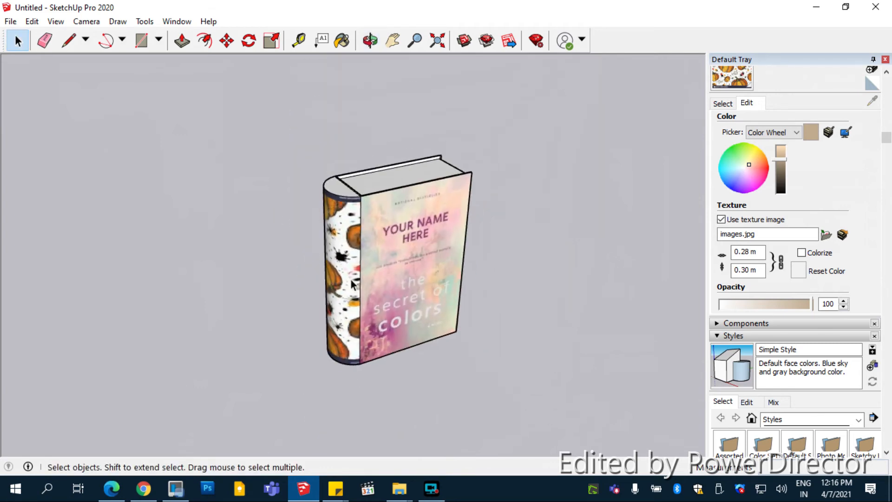
{"action": "scroll", "coordinate": [359, 264], "scroll_direction": "up", "scroll_amount": 2}
{"action": "left_click", "coordinate": [345, 242]}
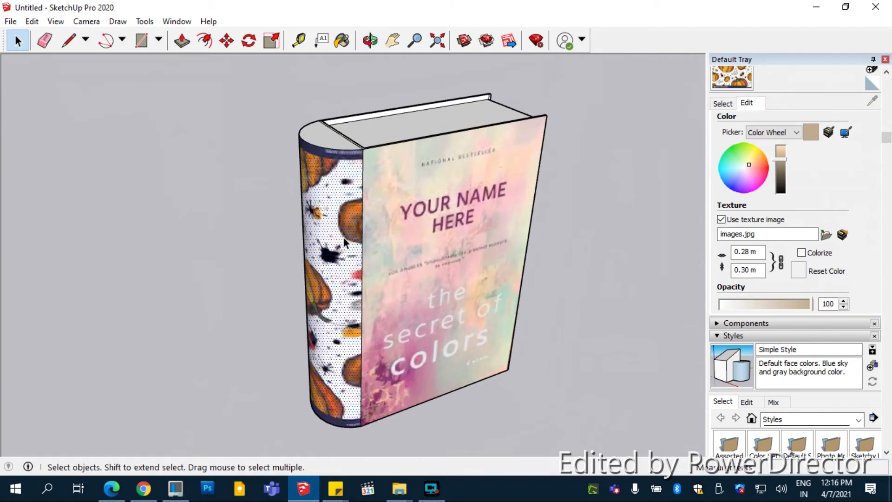
{"action": "left_click", "coordinate": [185, 154]}
{"action": "left_click", "coordinate": [10, 21]}
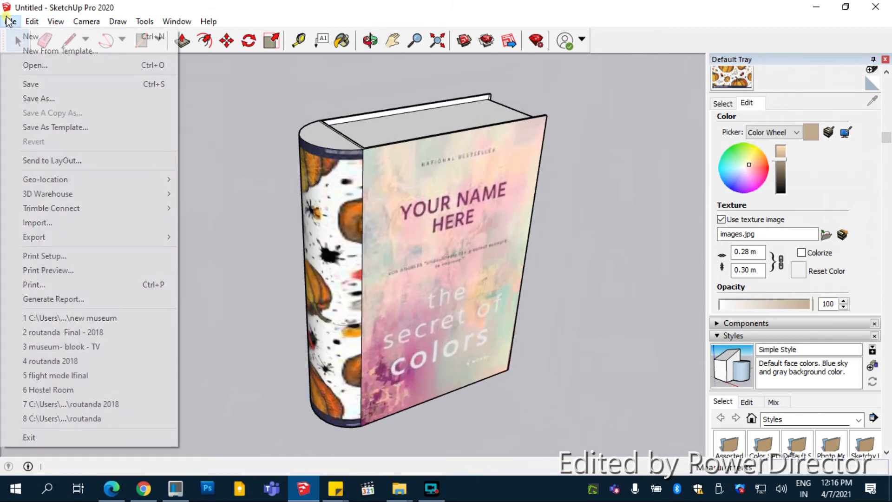
{"action": "left_click", "coordinate": [62, 222]}
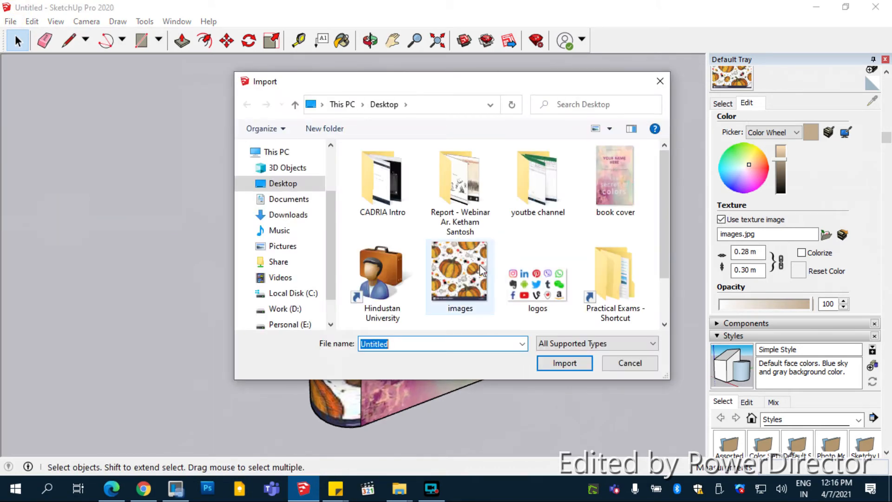
{"action": "left_click", "coordinate": [481, 271]}
{"action": "double_click", "coordinate": [480, 270]}
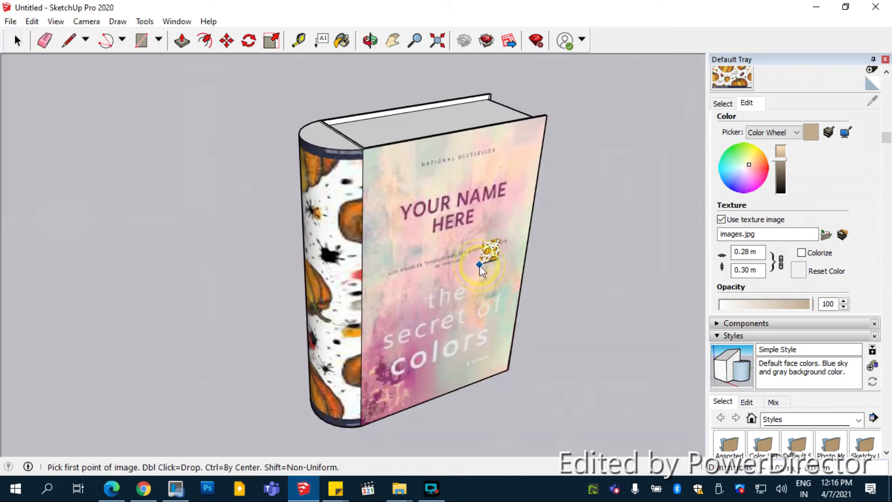
{"action": "left_click", "coordinate": [147, 381]}
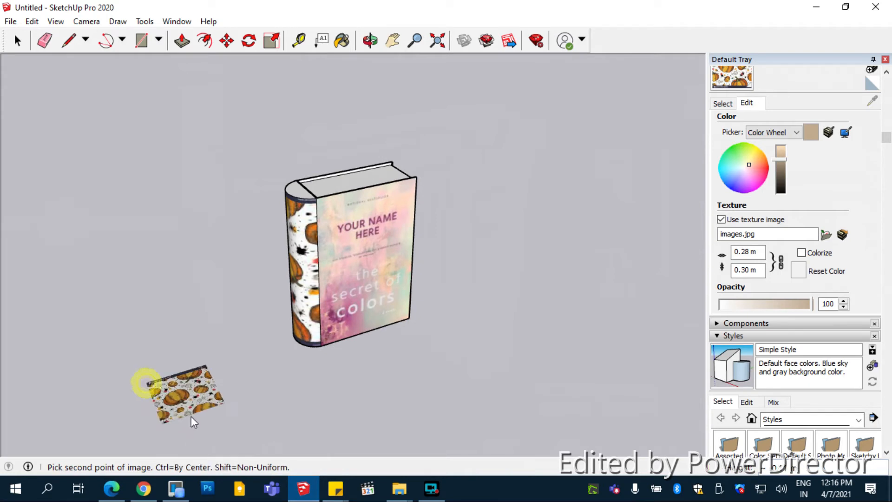
{"action": "left_click", "coordinate": [261, 437]}
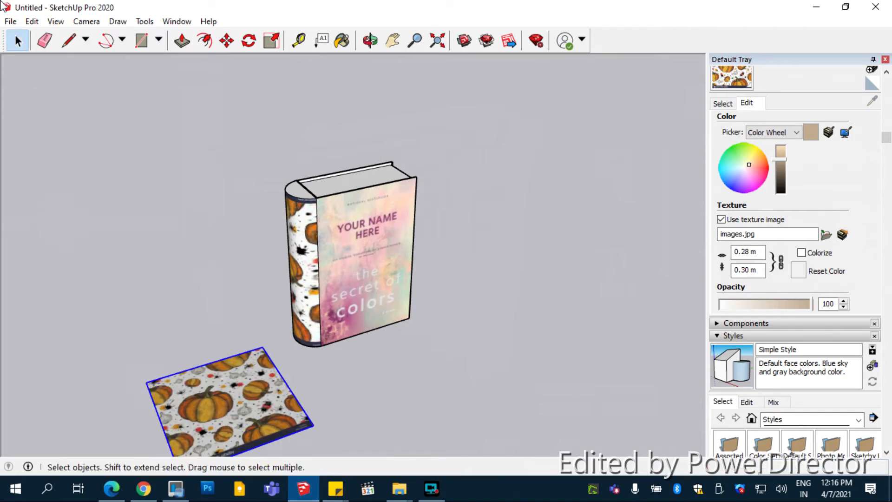
- Try to sample the unexploded pumpkin image on the ground and paint the book's spine with it
{"action": "left_click", "coordinate": [114, 204]}
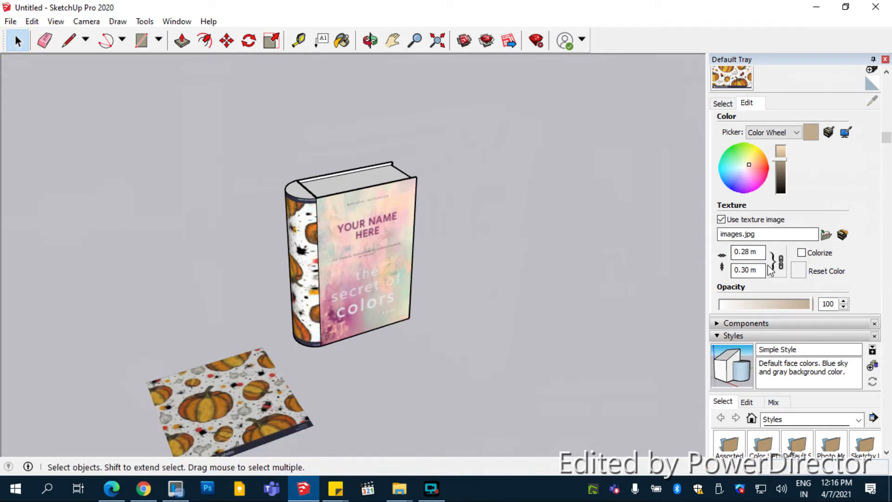
{"action": "scroll", "coordinate": [175, 283], "scroll_direction": "down", "scroll_amount": 1}
{"action": "left_click", "coordinate": [228, 382]}
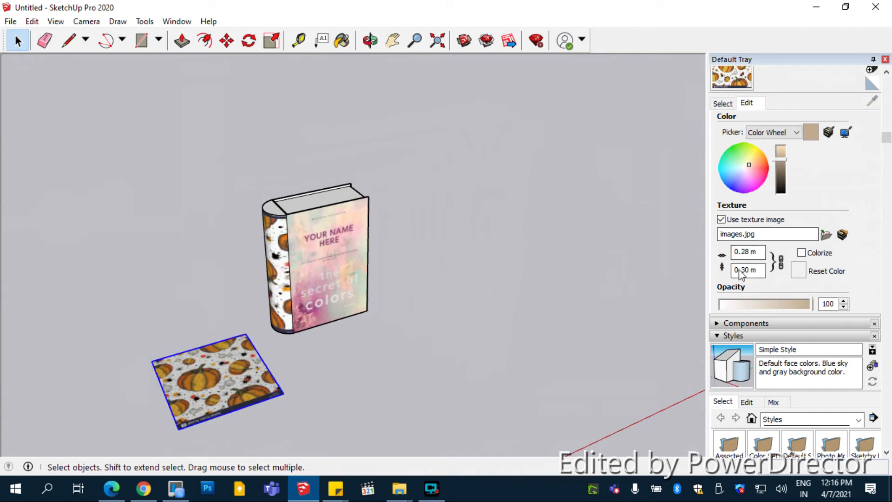
{"action": "left_click", "coordinate": [723, 104]}
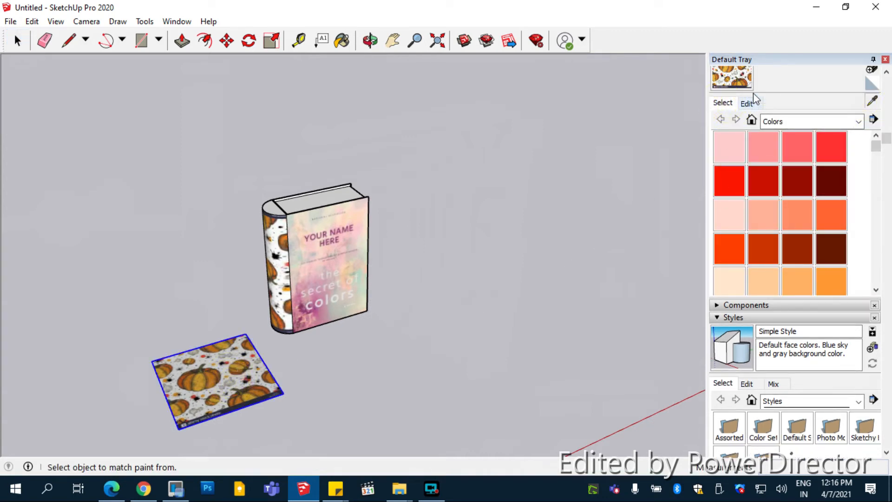
{"action": "left_click_drag", "start_coordinate": [888, 138], "coordinate": [887, 121]}
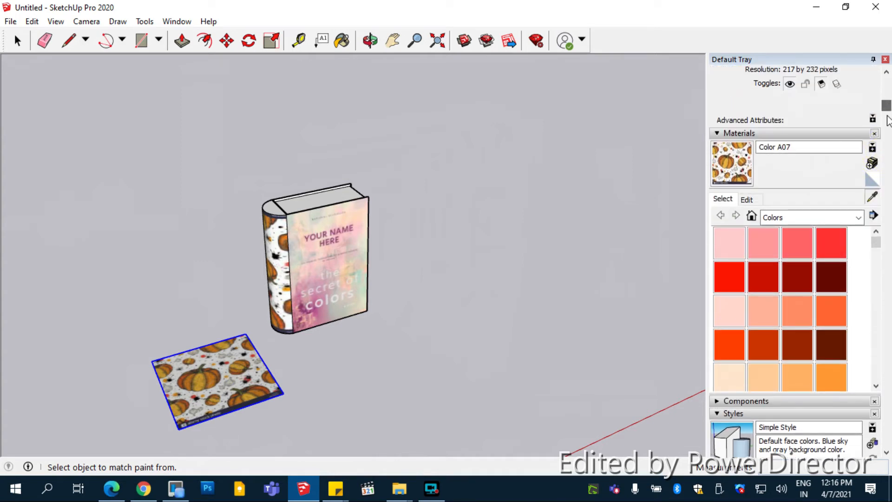
{"action": "left_click", "coordinate": [874, 194]}
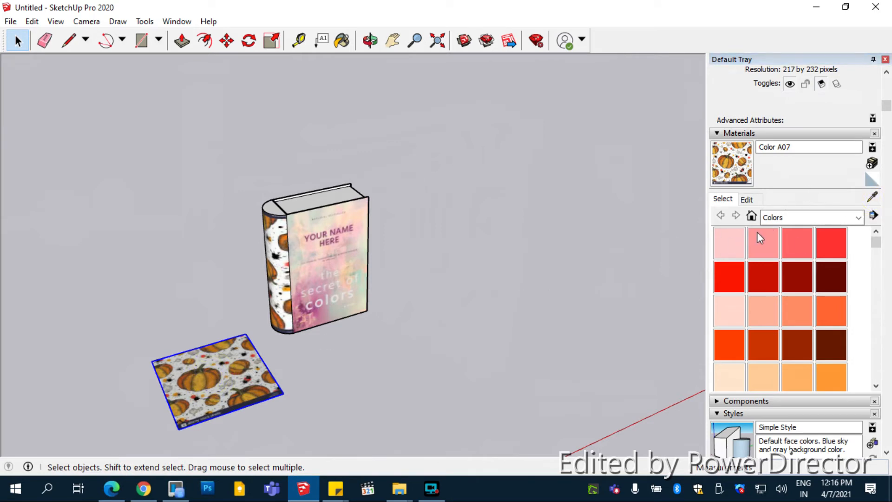
{"action": "left_click", "coordinate": [872, 198]}
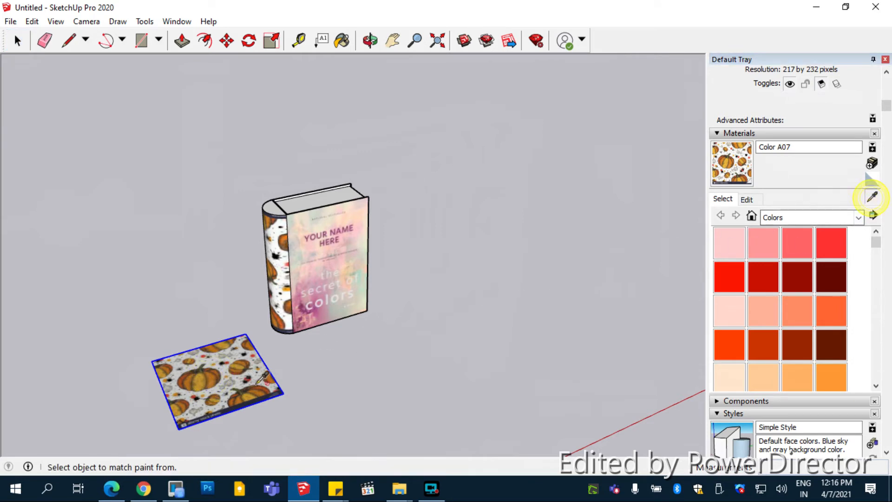
{"action": "left_click", "coordinate": [286, 293]}
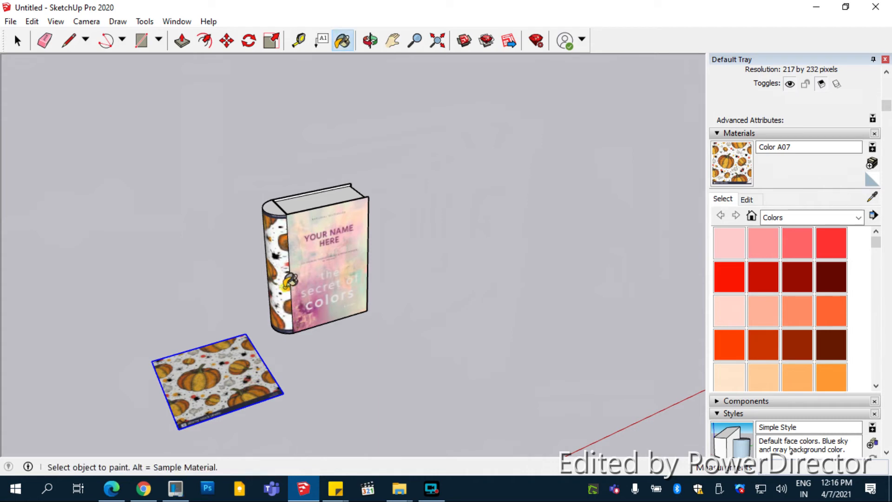
{"action": "left_click", "coordinate": [18, 41]}
{"action": "left_click", "coordinate": [207, 251]}
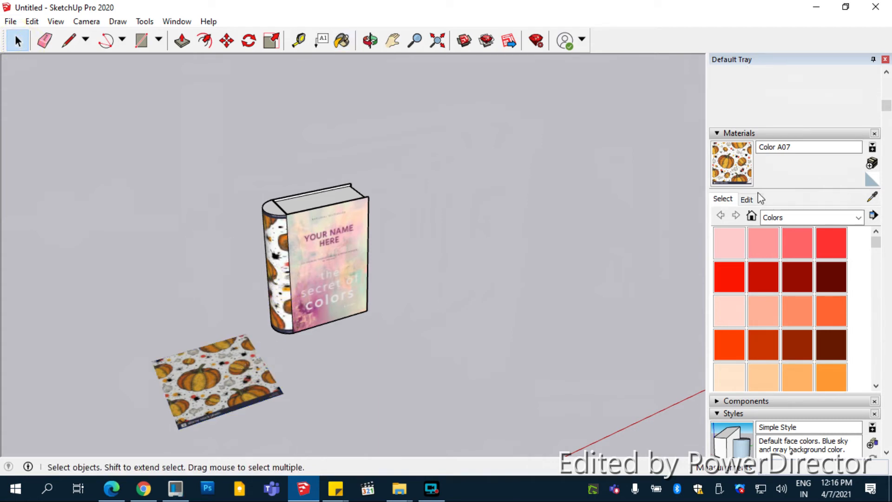
- Try painting the book's front cover with the Color A07 pumpkin material, and undo the paint
{"action": "left_click", "coordinate": [872, 197]}
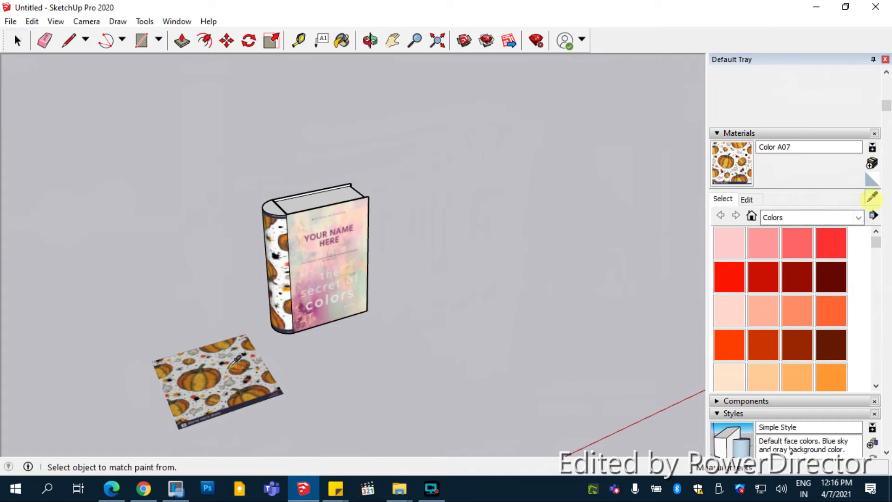
{"action": "left_click", "coordinate": [345, 238]}
{"action": "left_click", "coordinate": [344, 240]}
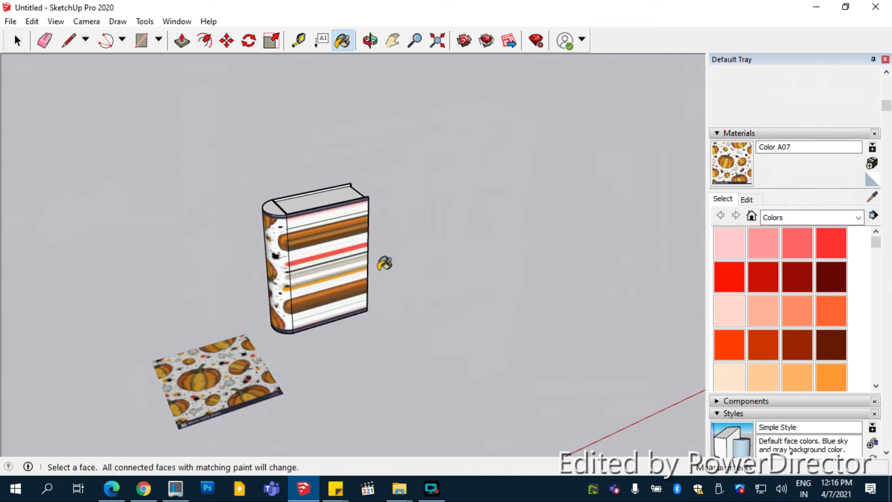
{"action": "key", "text": "ctrl+z"}
{"action": "left_click", "coordinate": [18, 41]}
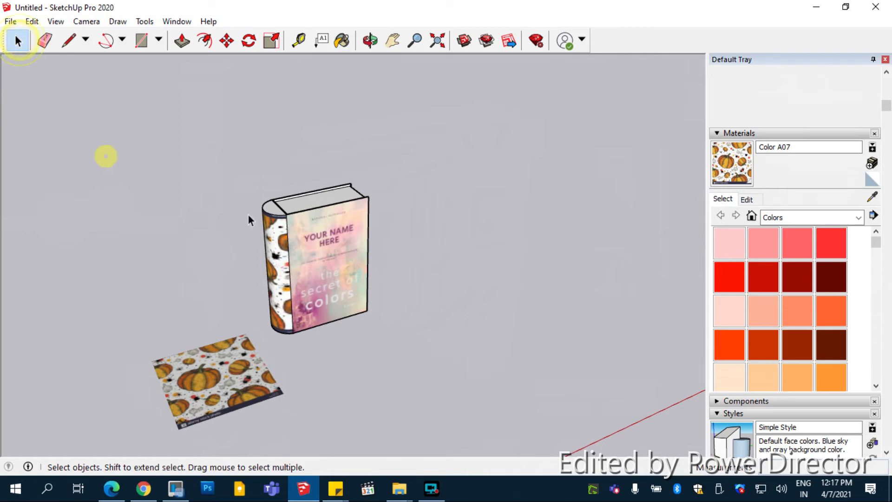
- Delete the flat pumpkin image beside the book, and undo the deletion
{"action": "middle_click_drag", "start_coordinate": [106, 155], "coordinate": [281, 204]}
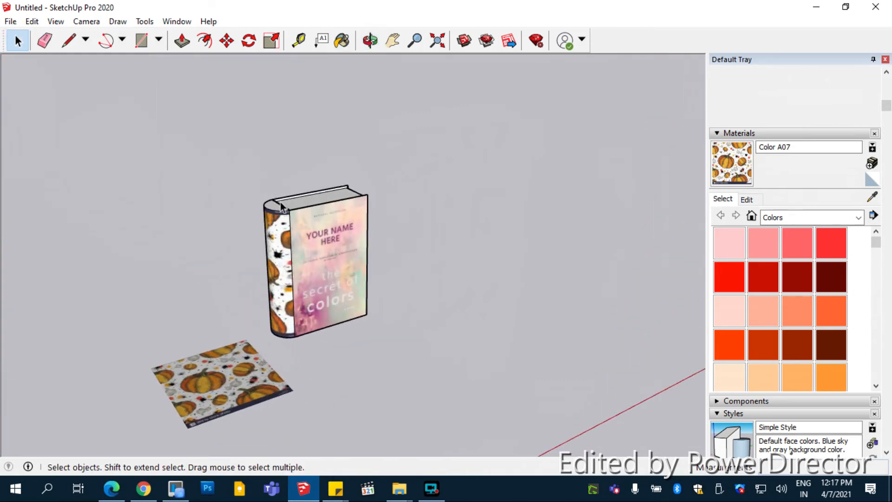
{"action": "left_click_drag", "start_coordinate": [136, 324], "coordinate": [135, 325]}
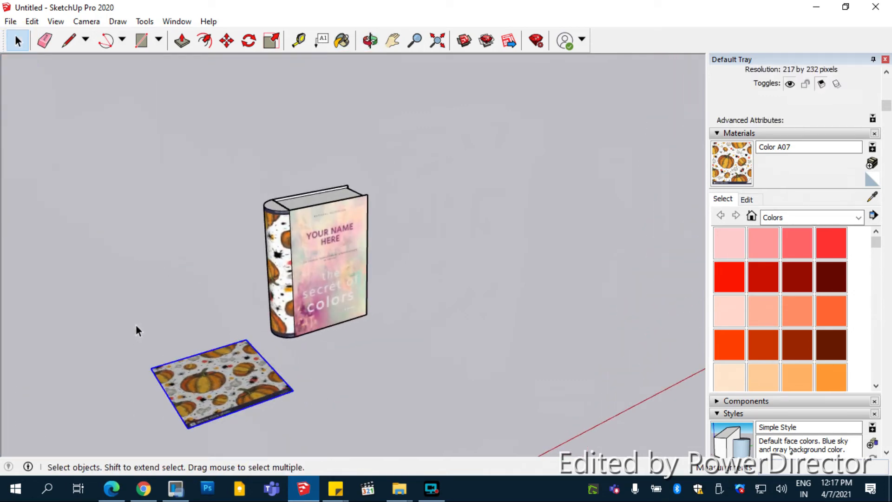
{"action": "key", "text": "Delete"}
{"action": "key", "text": "ctrl+z"}
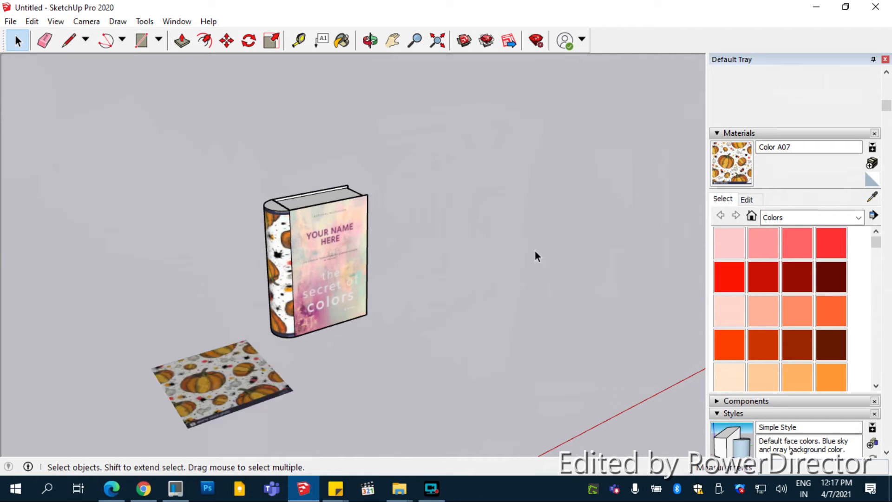
- Draw a circle on the ground beside the book and extrude it upward into a tall cylinder
{"action": "middle_click_drag", "start_coordinate": [534, 255], "coordinate": [467, 334]}
{"action": "left_click", "coordinate": [123, 41]}
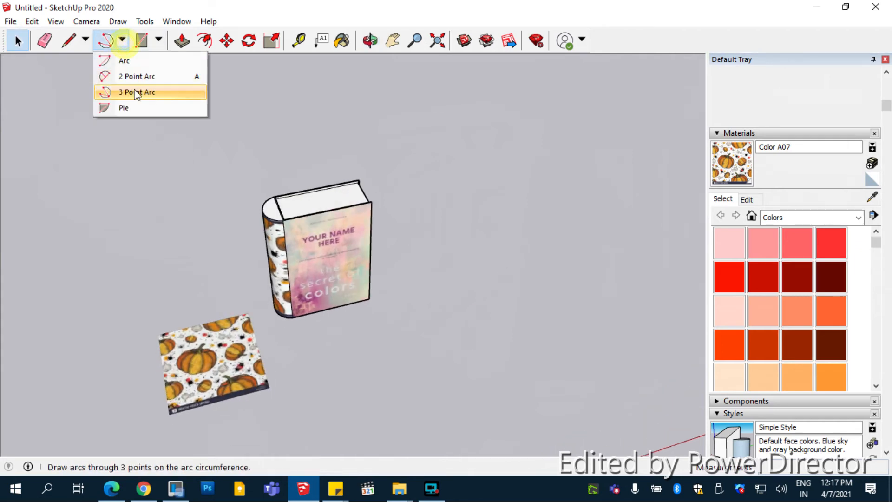
{"action": "left_click", "coordinate": [159, 42]}
{"action": "left_click", "coordinate": [158, 43]}
{"action": "left_click", "coordinate": [159, 43]}
{"action": "left_click", "coordinate": [167, 90]}
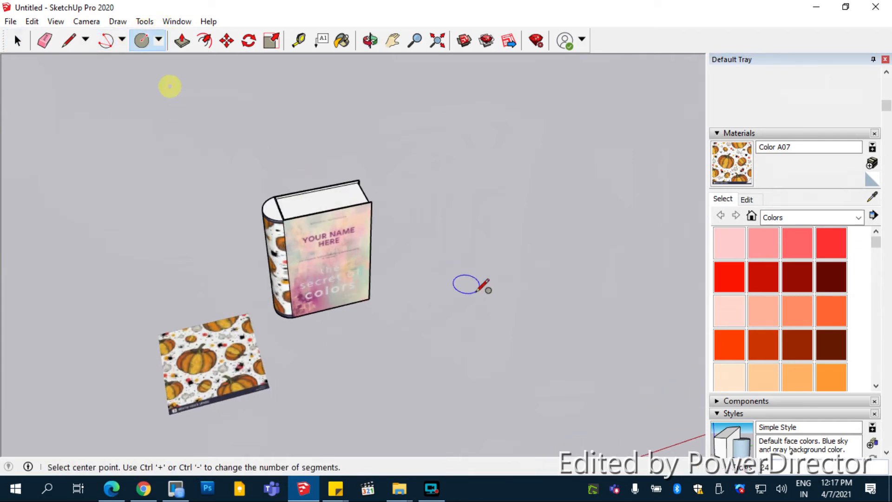
{"action": "left_click", "coordinate": [510, 334]}
{"action": "left_click", "coordinate": [547, 336]}
{"action": "key", "text": "p"}
{"action": "left_click_drag", "start_coordinate": [522, 339], "coordinate": [554, 170]}
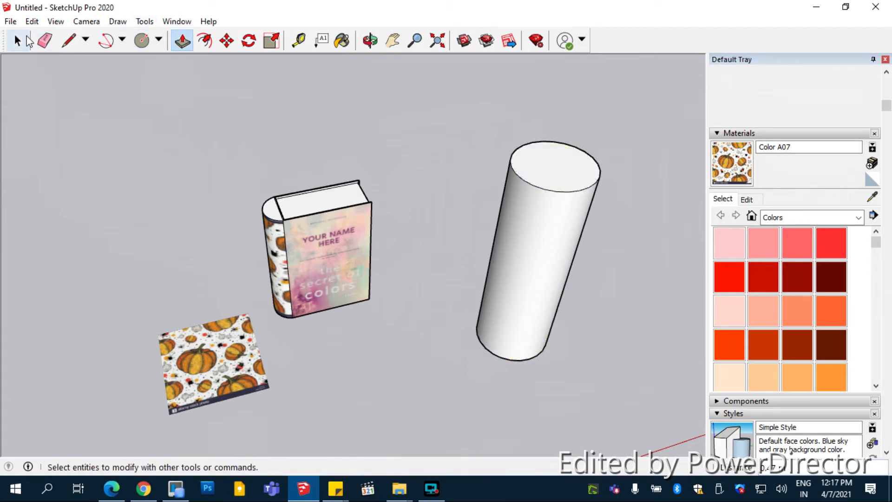
{"action": "left_click", "coordinate": [18, 41]}
{"action": "left_click", "coordinate": [54, 131]}
- Shorten the cylinder by pushing its top face down to about the book's height
{"action": "mouse_move", "coordinate": [446, 297]}
{"action": "middle_mouse_down"}
{"action": "mouse_move", "coordinate": [456, 302]}
{"action": "mouse_move", "coordinate": [454, 285]}
{"action": "middle_mouse_up"}
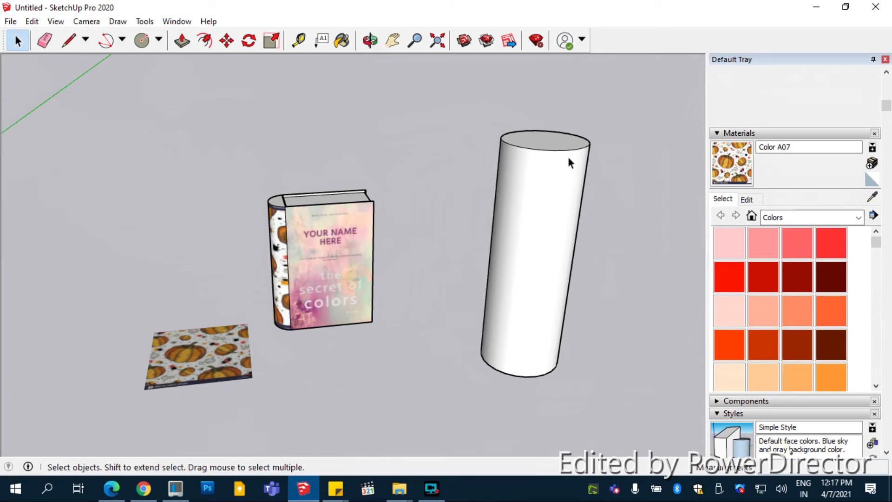
{"action": "key", "text": "p"}
{"action": "left_click_drag", "start_coordinate": [552, 142], "coordinate": [545, 209]}
- Try to sample the unexploded pumpkin image and paint the cylinder's curved side with it
{"action": "left_click", "coordinate": [872, 196]}
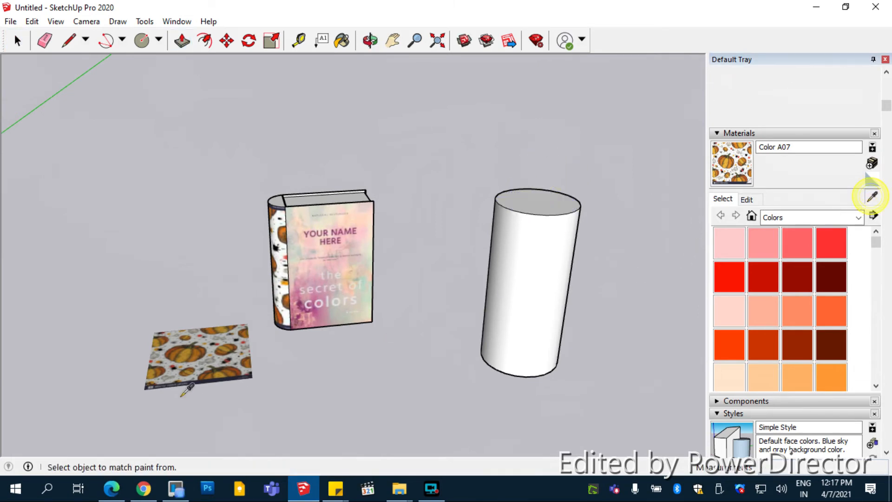
{"action": "left_click", "coordinate": [509, 328]}
{"action": "left_click", "coordinate": [872, 197]}
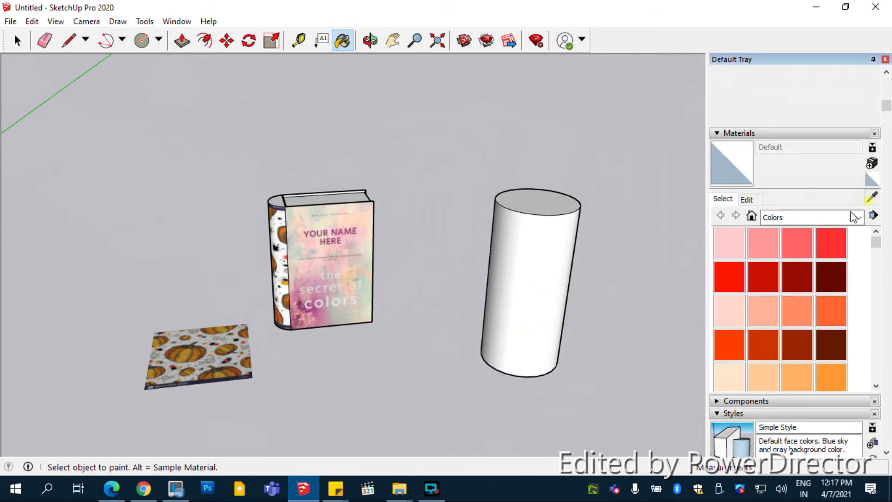
{"action": "left_click", "coordinate": [191, 347]}
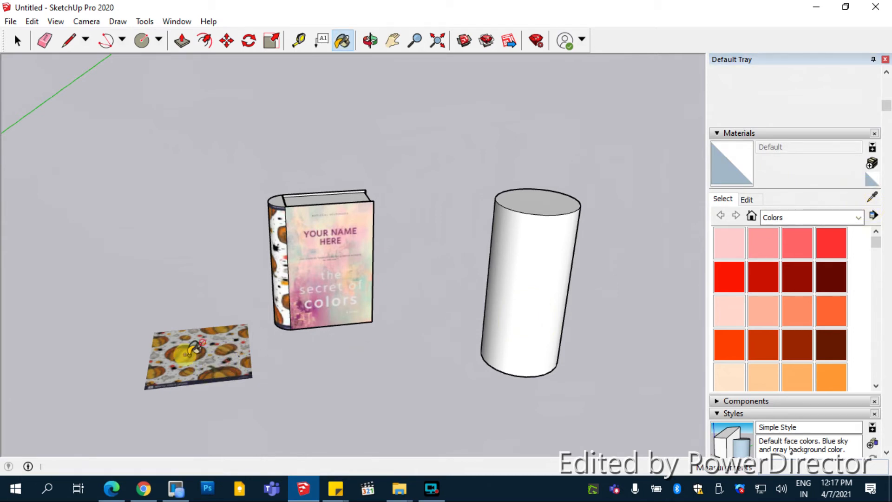
{"action": "left_click", "coordinate": [528, 300]}
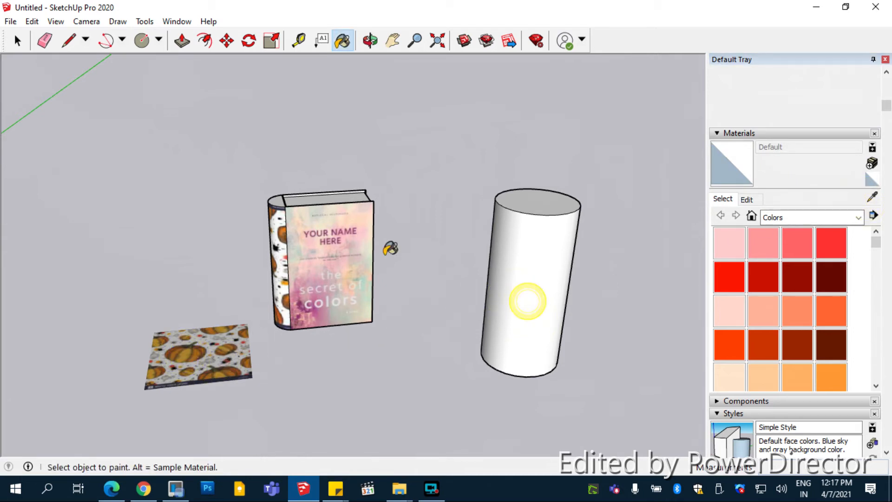
{"action": "left_click", "coordinate": [18, 41]}
- Select the cylinder's curved face and try again to transfer the unexploded pumpkin image's texture to it
{"action": "left_click", "coordinate": [554, 259]}
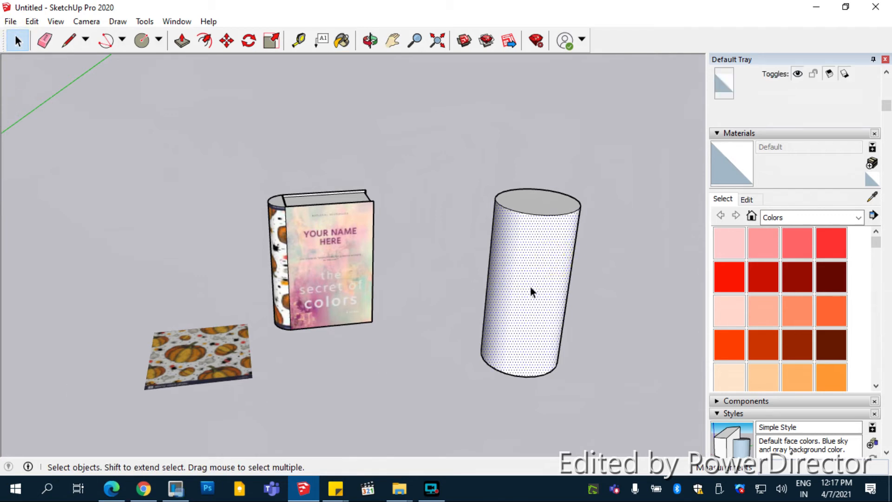
{"action": "left_click", "coordinate": [872, 197]}
{"action": "left_click", "coordinate": [217, 357]}
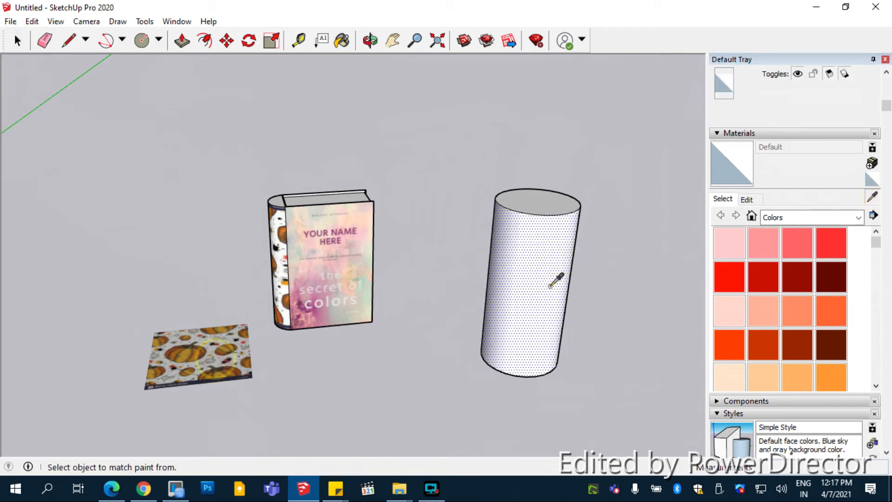
{"action": "left_click", "coordinate": [536, 277]}
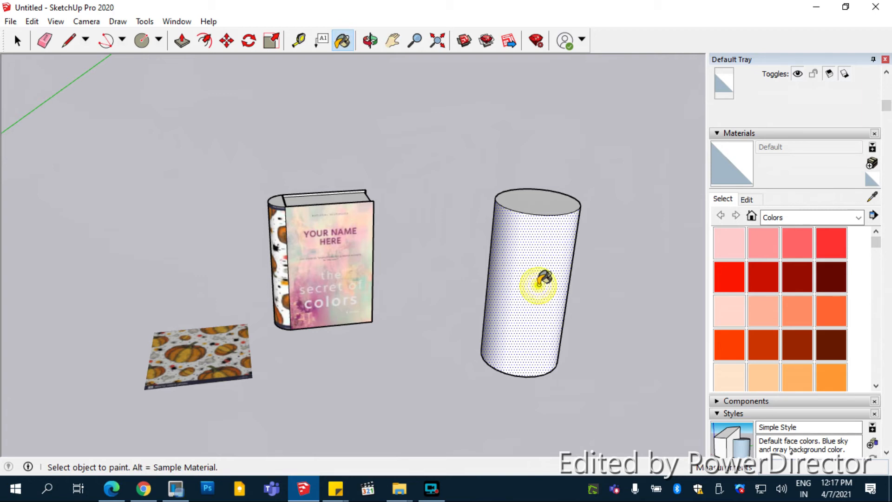
{"action": "left_click", "coordinate": [873, 198]}
{"action": "left_click", "coordinate": [232, 341]}
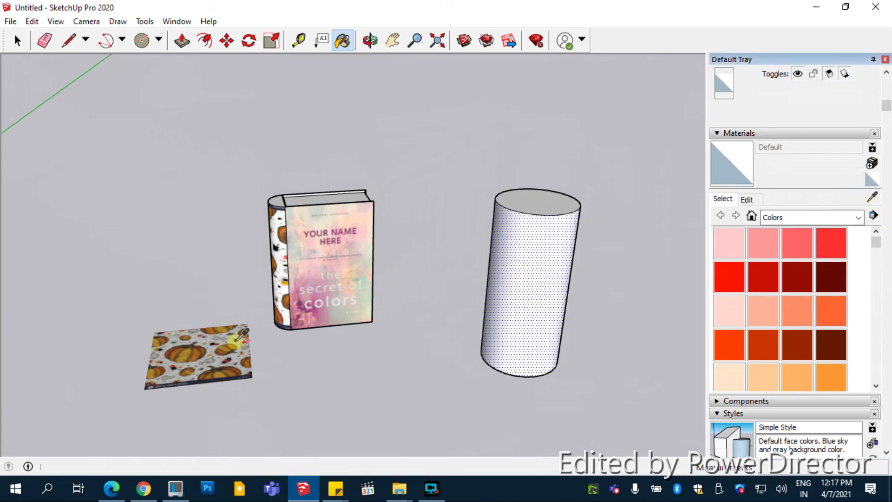
- Select the unexploded pumpkin image and try to sample its texture
{"action": "left_click", "coordinate": [18, 47]}
{"action": "left_click", "coordinate": [96, 169]}
{"action": "left_click", "coordinate": [206, 353]}
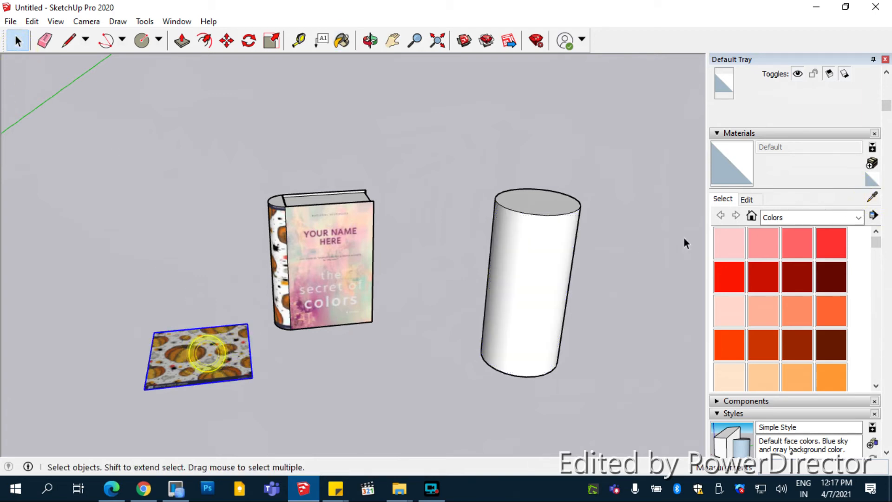
{"action": "left_click", "coordinate": [872, 198]}
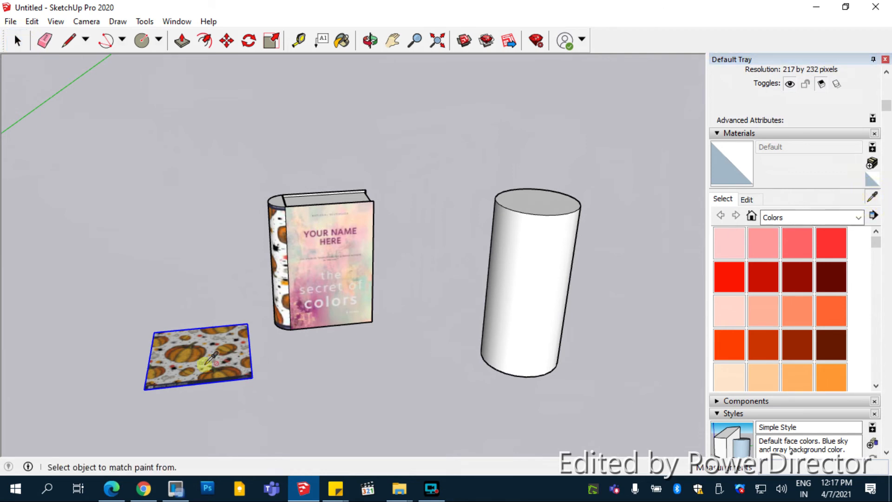
{"action": "left_click", "coordinate": [18, 41]}
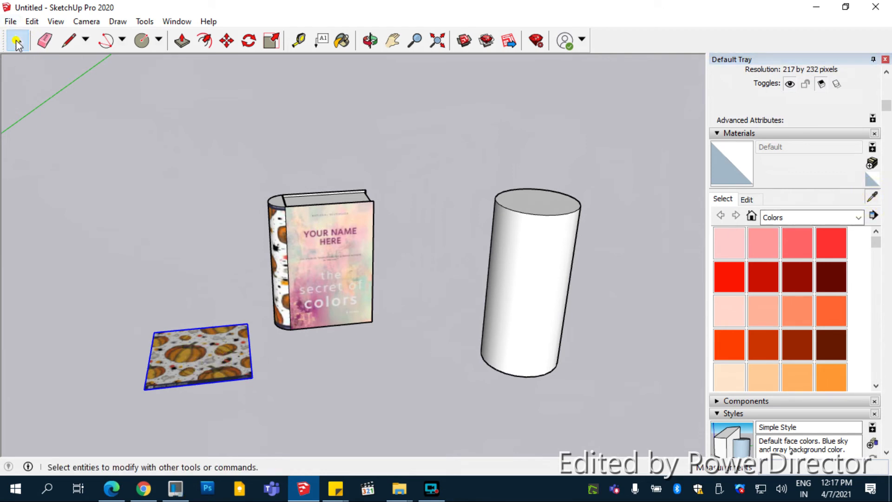
- Explode the flat pumpkin image and paint the cylinder's curved side with the texture sampled from it
{"action": "right_click", "coordinate": [199, 354]}
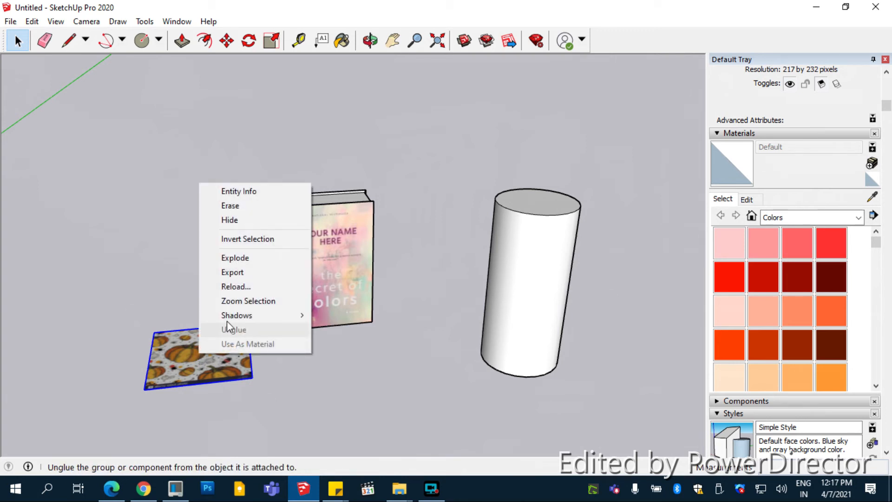
{"action": "left_click", "coordinate": [247, 257]}
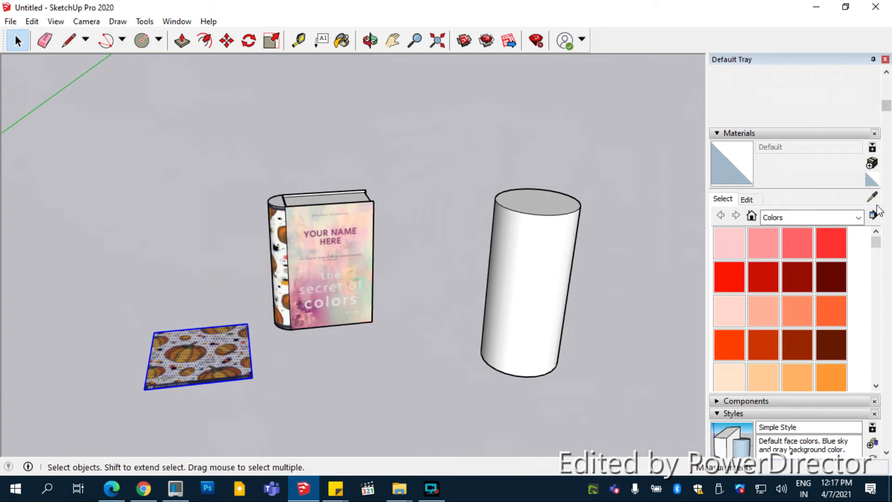
{"action": "left_click", "coordinate": [872, 198]}
{"action": "left_click", "coordinate": [232, 353]}
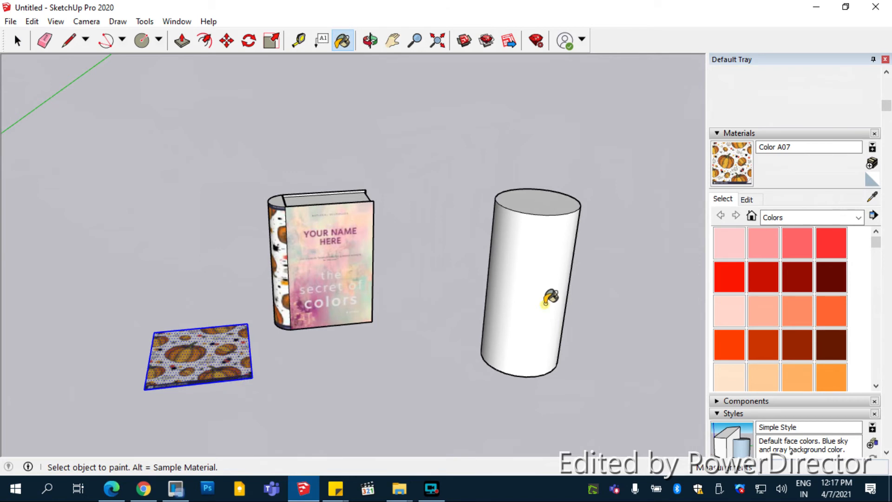
{"action": "left_click", "coordinate": [550, 298]}
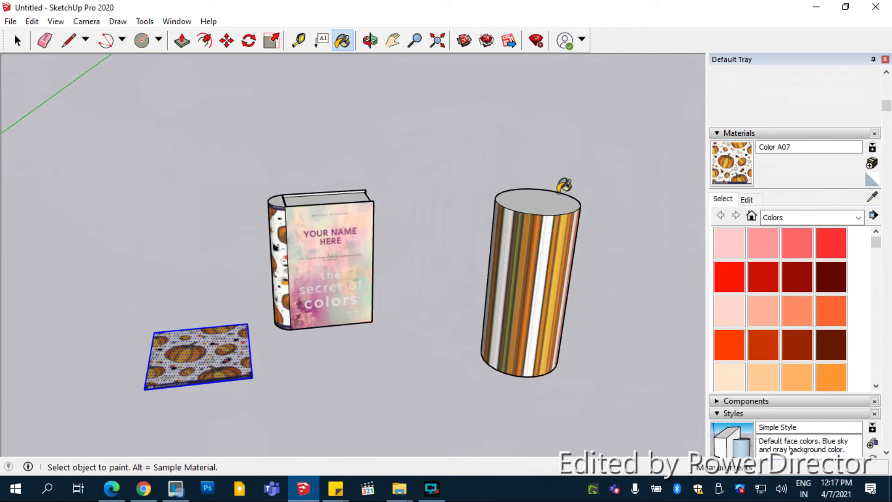
- Select the flat pumpkin image and rotate it 90 degrees about its front edge, around the red axis, so it stands upright
{"action": "left_click", "coordinate": [18, 40]}
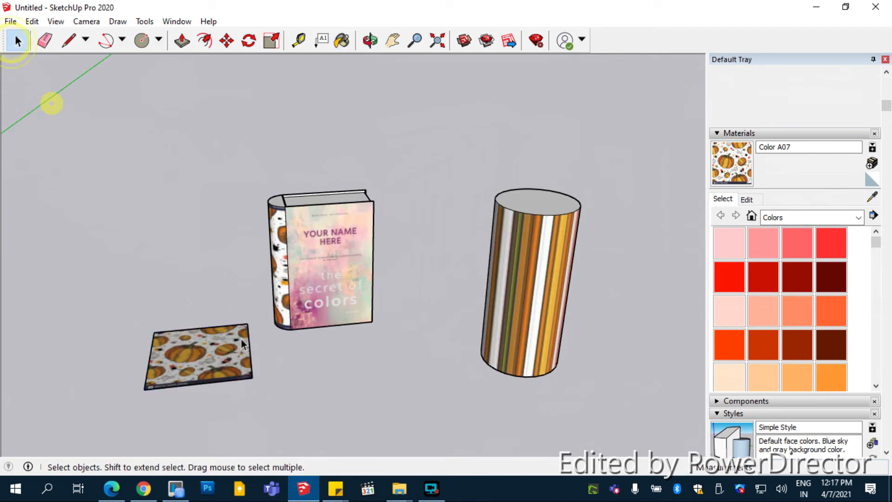
{"action": "left_click", "coordinate": [245, 371]}
{"action": "left_click", "coordinate": [241, 366]}
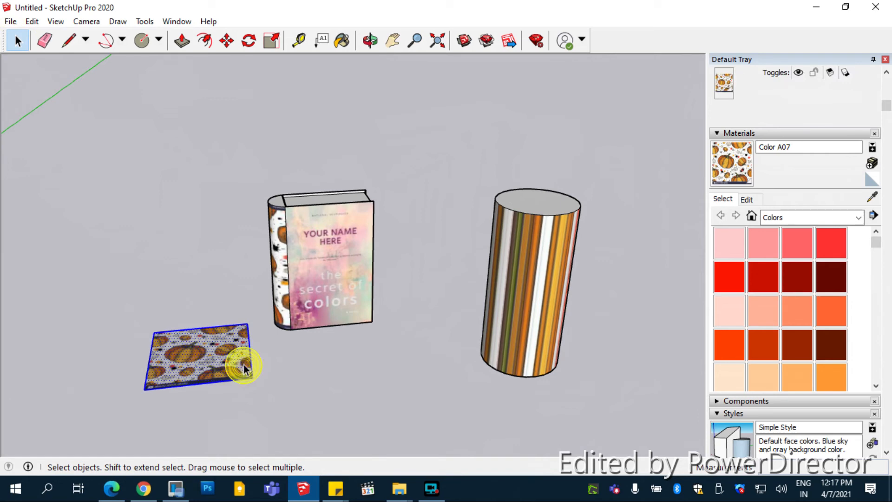
{"action": "left_click", "coordinate": [248, 40]}
{"action": "middle_click_drag", "start_coordinate": [279, 344], "coordinate": [225, 357]}
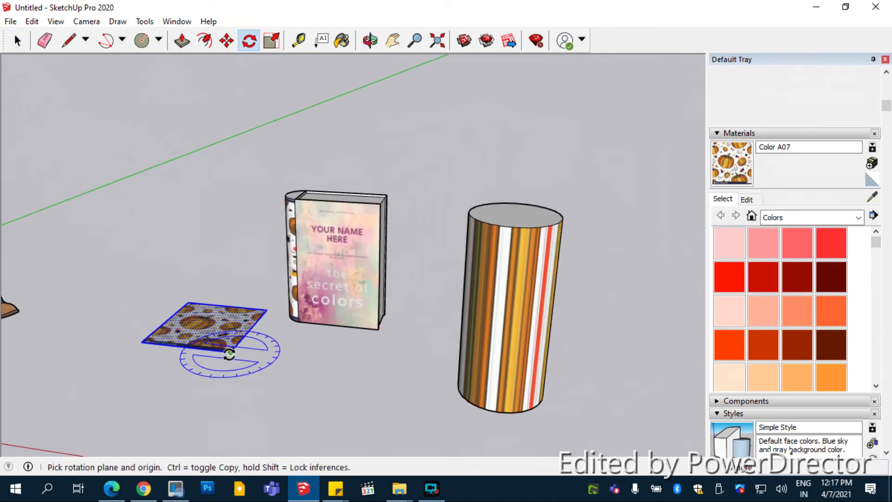
{"action": "key", "text": "Right"}
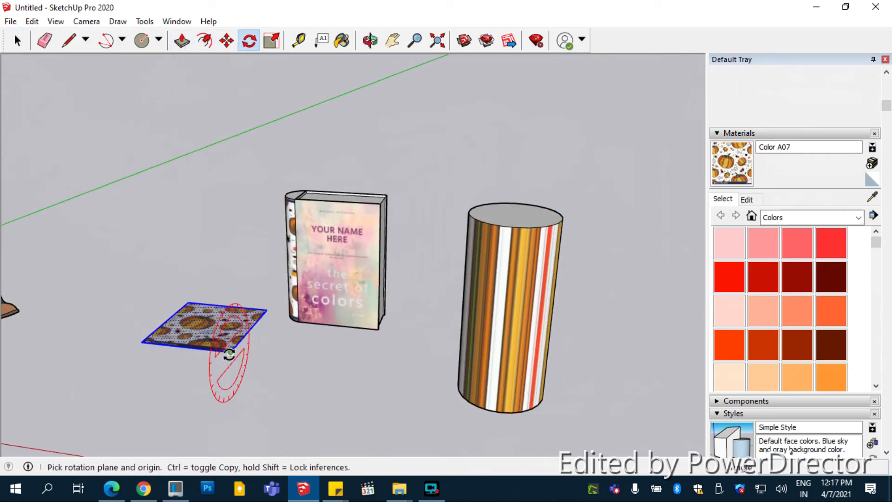
{"action": "left_click", "coordinate": [229, 354]}
{"action": "left_click", "coordinate": [266, 312]}
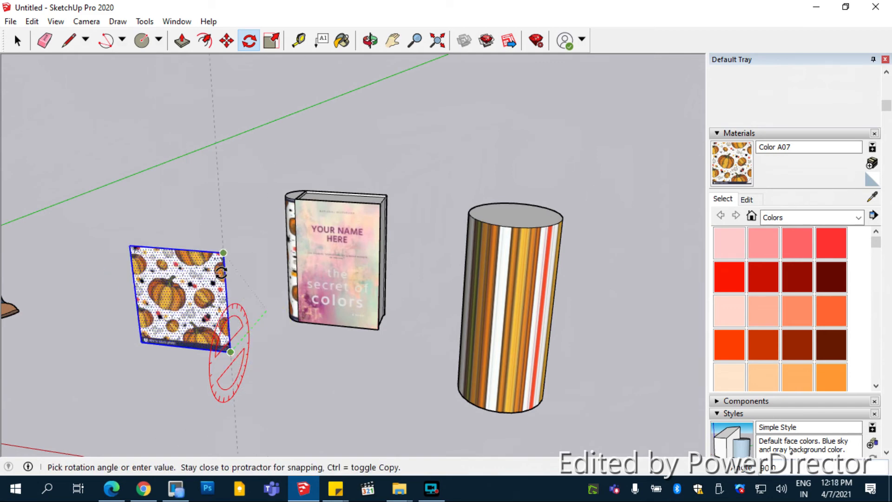
{"action": "left_click", "coordinate": [222, 273]}
- Move the upright pumpkin image in front of the cylinder and scale it uniformly to about twice its size
{"action": "key", "text": "m"}
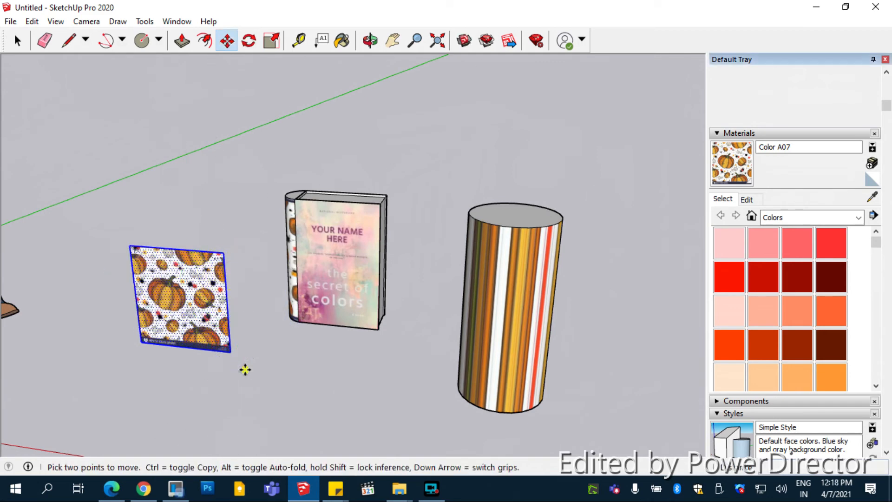
{"action": "middle_click_drag", "start_coordinate": [244, 369], "coordinate": [219, 283]}
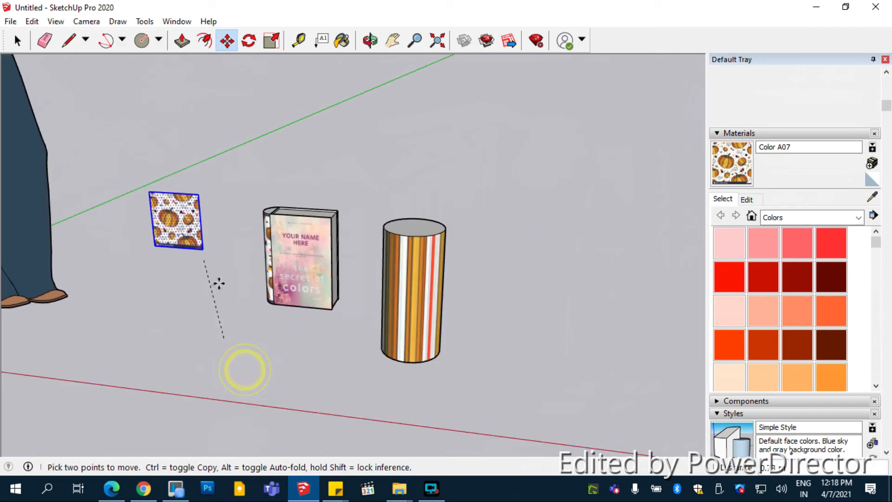
{"action": "left_click", "coordinate": [420, 431]}
{"action": "key", "text": "s"}
{"action": "left_click", "coordinate": [423, 324]}
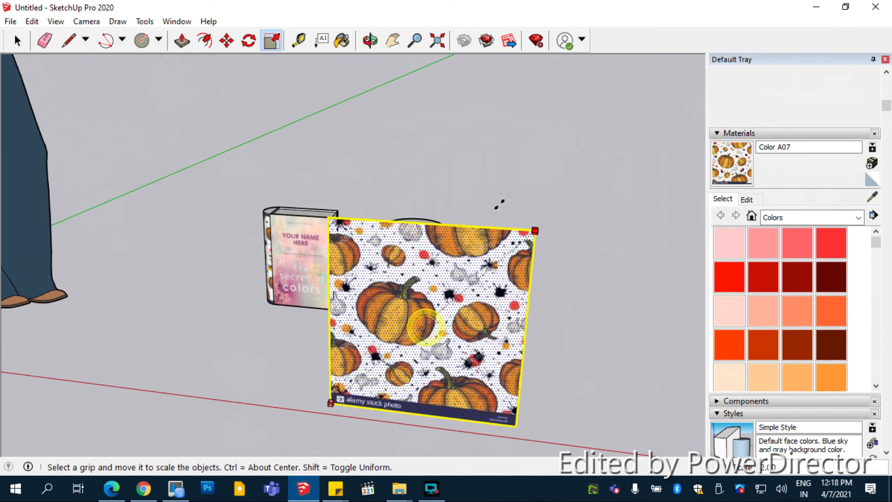
{"action": "left_click", "coordinate": [497, 203]}
{"action": "left_click", "coordinate": [18, 41]}
{"action": "left_click", "coordinate": [110, 115]}
- Sample the texture from the enlarged upright pumpkin image and paint the cylinder's curved side with it
{"action": "middle_click_drag", "start_coordinate": [314, 156], "coordinate": [249, 209]}
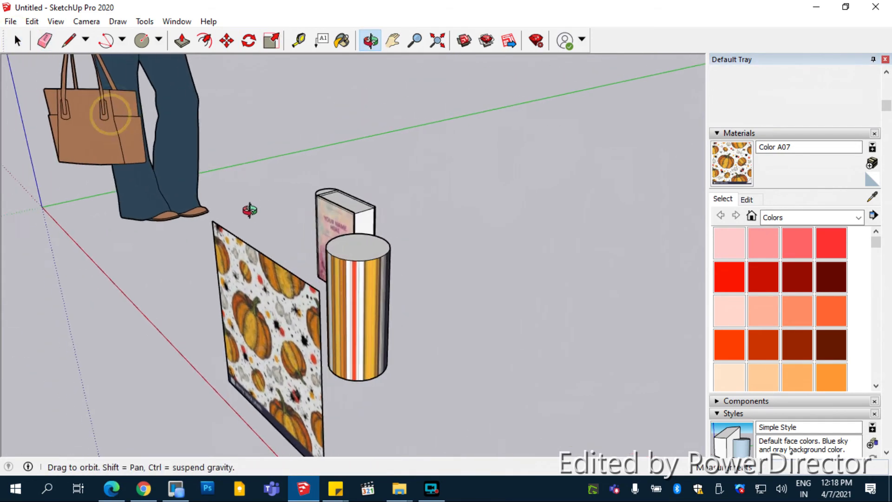
{"action": "left_click", "coordinate": [268, 329]}
{"action": "left_click", "coordinate": [872, 198]}
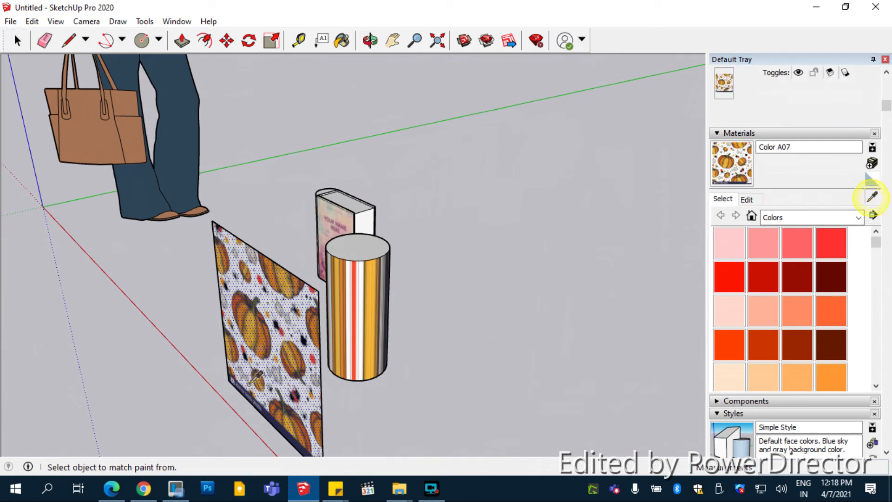
{"action": "left_click", "coordinate": [288, 365]}
{"action": "left_click", "coordinate": [364, 303]}
{"action": "middle_click_drag", "start_coordinate": [377, 335], "coordinate": [536, 290]}
{"action": "scroll", "coordinate": [445, 287], "scroll_direction": "up", "scroll_amount": 2}
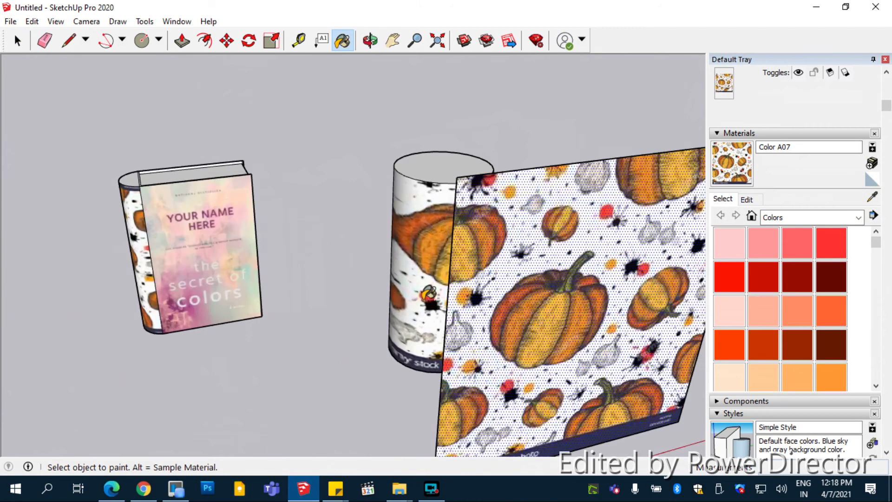
{"action": "key", "text": "space"}
{"action": "left_click", "coordinate": [321, 134]}
{"action": "scroll", "coordinate": [520, 285], "scroll_direction": "down", "scroll_amount": 2}
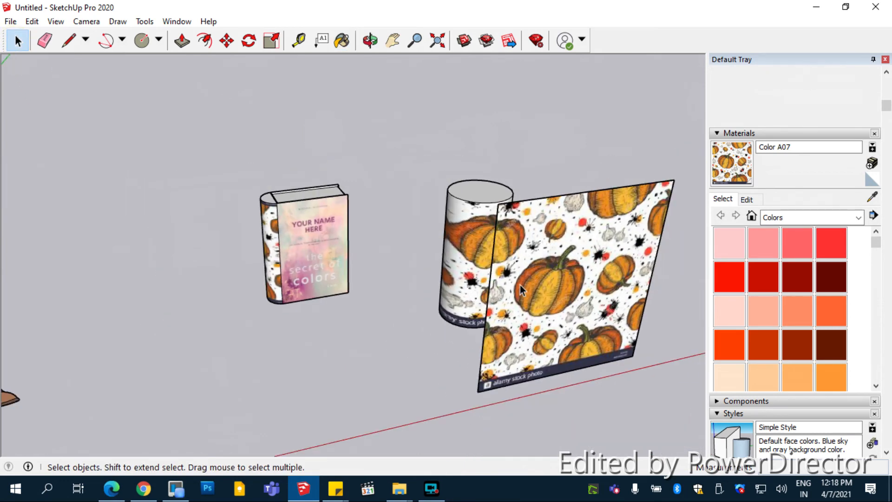
{"action": "middle_click_drag", "start_coordinate": [519, 285], "coordinate": [559, 306]}
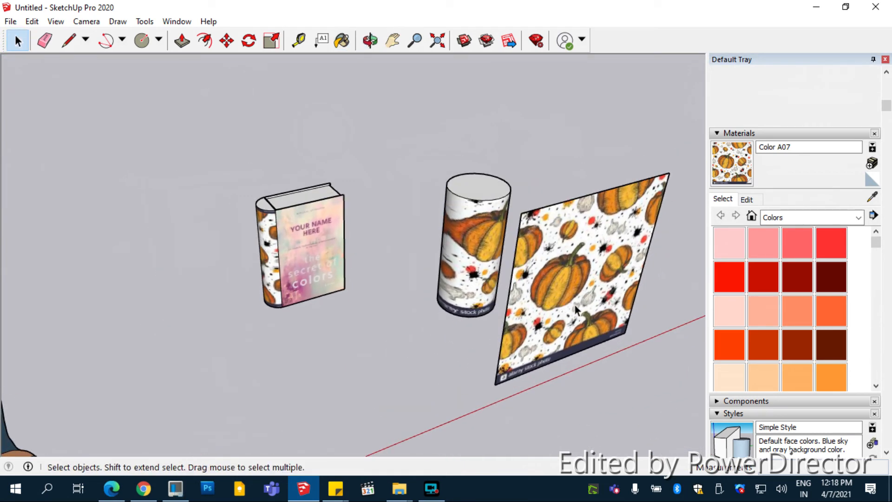
- Rotate the upright pumpkin image about 41.6 degrees within its own plane around its lower corner
{"action": "left_click", "coordinate": [568, 256]}
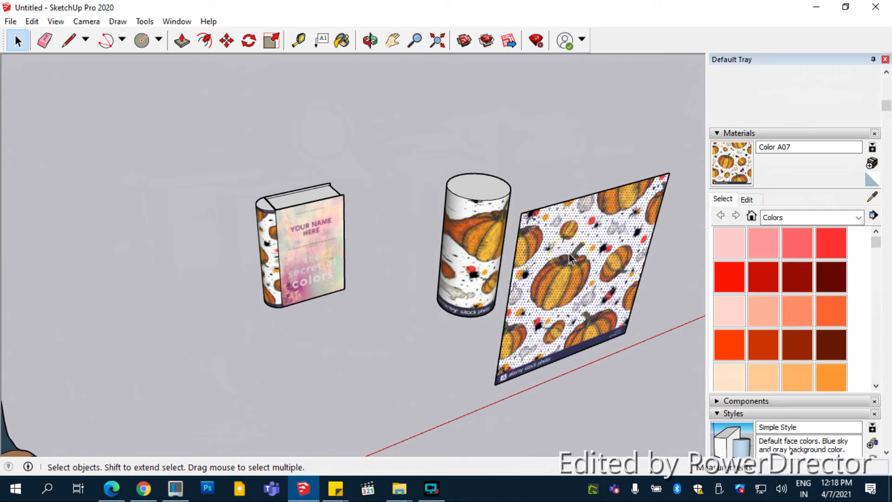
{"action": "left_click", "coordinate": [248, 40]}
{"action": "left_click", "coordinate": [504, 381]}
{"action": "left_click", "coordinate": [622, 332]}
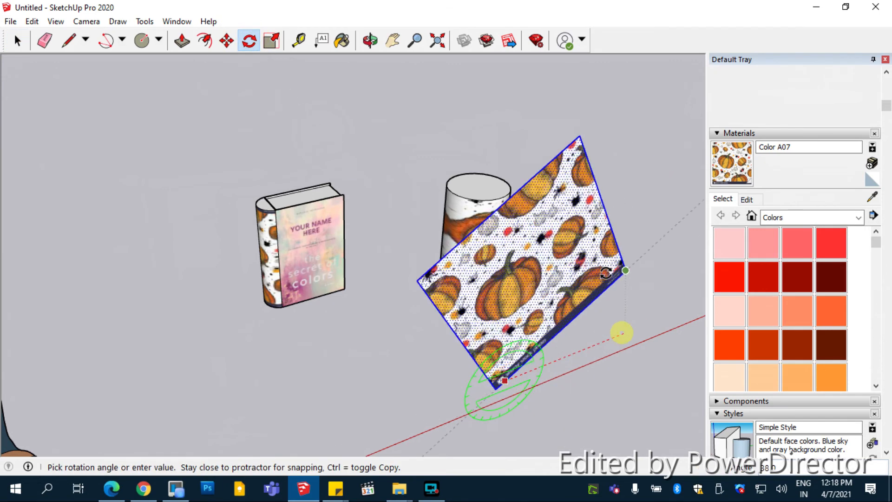
{"action": "left_click", "coordinate": [610, 264]}
{"action": "left_click", "coordinate": [17, 41]}
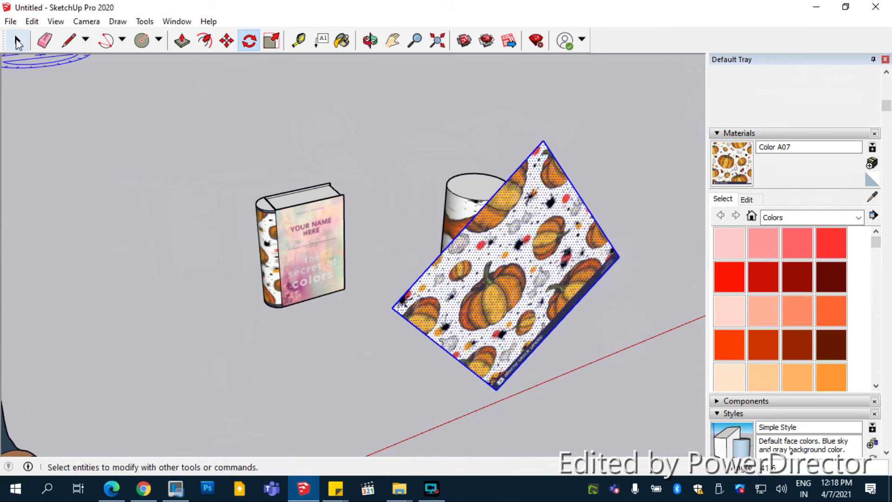
{"action": "left_click", "coordinate": [97, 99]}
- Sample the tilted pumpkin image and repaint the cylinder's curved side with its slanted texture
{"action": "middle_click_drag", "start_coordinate": [497, 217], "coordinate": [523, 241]}
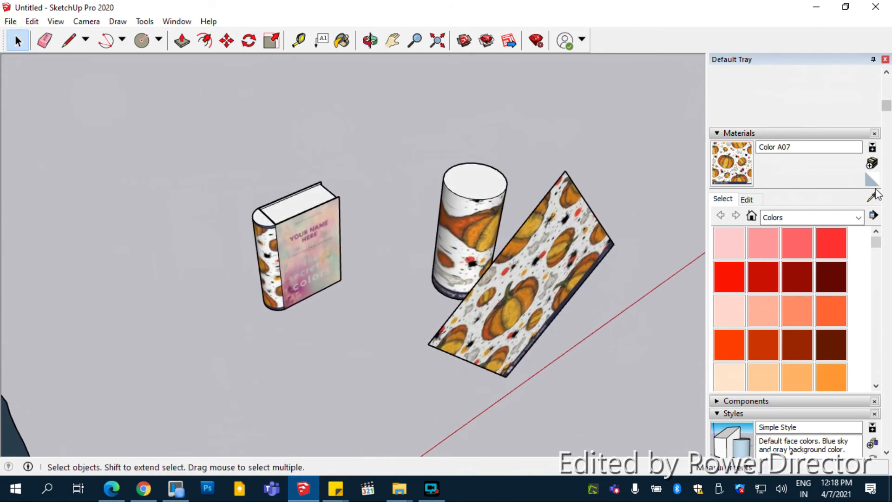
{"action": "left_click", "coordinate": [872, 195]}
{"action": "left_click", "coordinate": [531, 293]}
{"action": "scroll", "coordinate": [503, 255], "scroll_direction": "up", "scroll_amount": 2}
{"action": "left_click", "coordinate": [482, 224]}
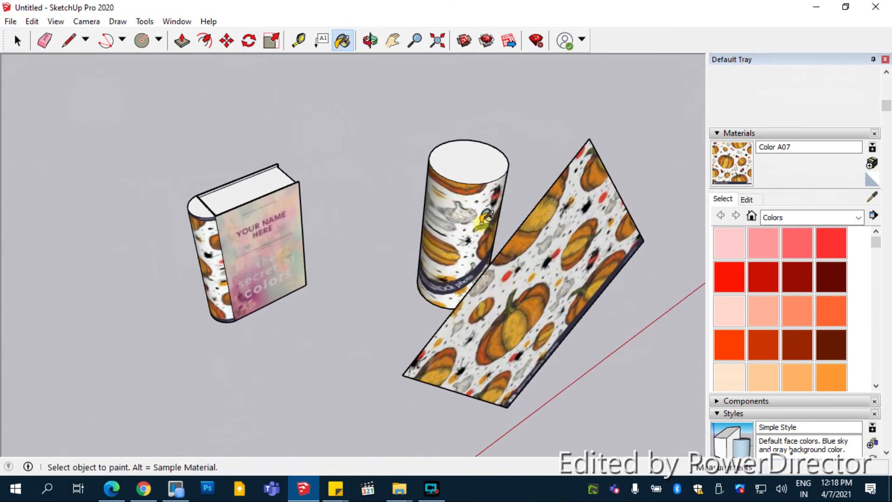
{"action": "mouse_move", "coordinate": [485, 217]}
{"action": "middle_mouse_down"}
{"action": "mouse_move", "coordinate": [213, 207]}
{"action": "mouse_move", "coordinate": [427, 273]}
{"action": "mouse_move", "coordinate": [429, 310]}
{"action": "mouse_move", "coordinate": [498, 325]}
{"action": "middle_mouse_up"}
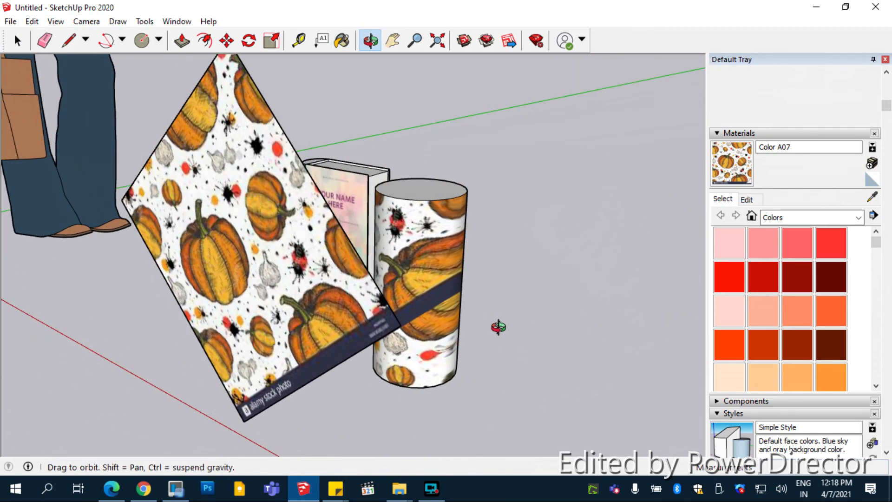
- Scale the tilted pumpkin image down uniformly to about half its size
{"action": "key", "text": "space"}
{"action": "scroll", "coordinate": [263, 274], "scroll_direction": "down", "scroll_amount": 2}
{"action": "left_click", "coordinate": [263, 274]}
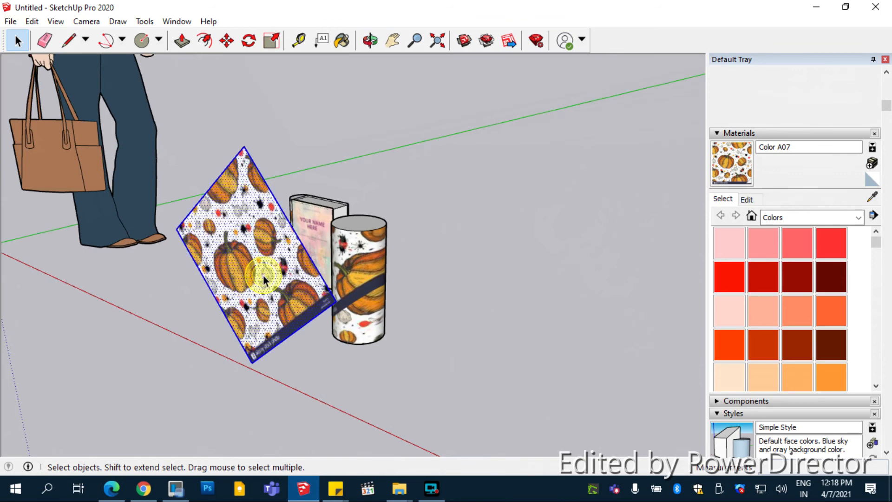
{"action": "key", "text": "s"}
{"action": "left_click_drag", "start_coordinate": [335, 159], "coordinate": [250, 261]}
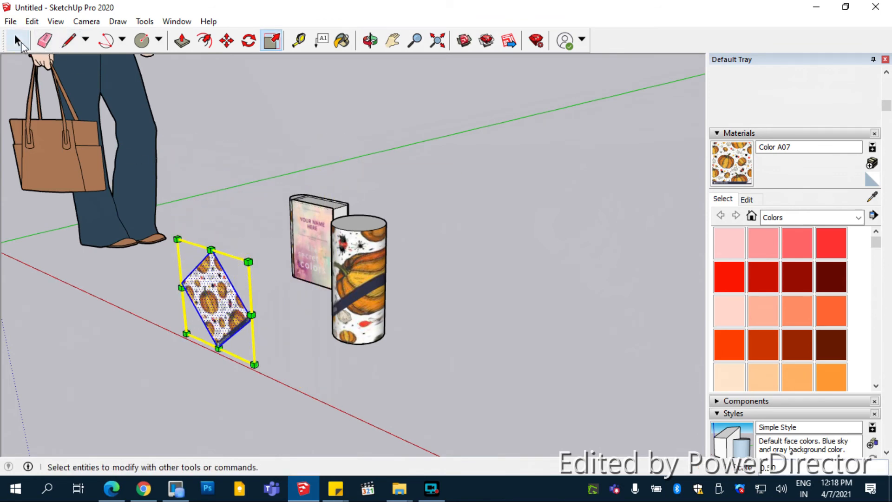
{"action": "left_click", "coordinate": [17, 40]}
{"action": "left_click", "coordinate": [316, 125]}
- Sample the reduced tilted pumpkin image and repaint the cylinder's curved side with the smaller pattern
{"action": "left_click", "coordinate": [872, 196]}
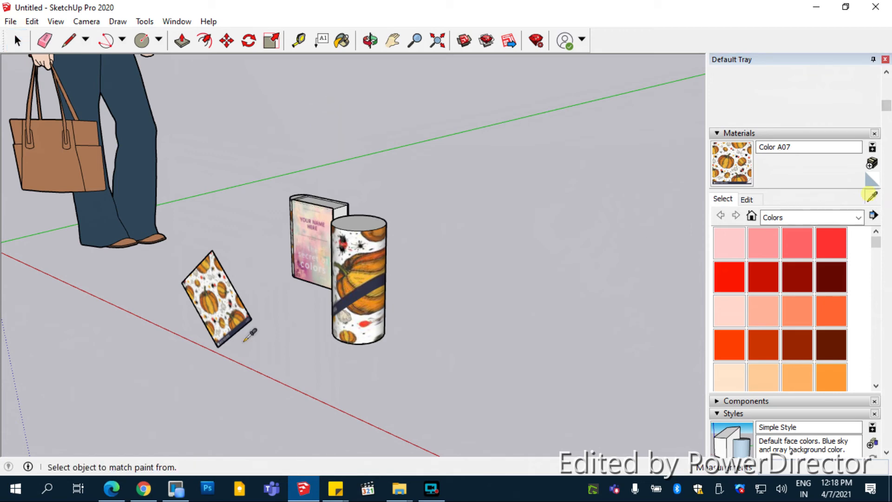
{"action": "left_click", "coordinate": [226, 288]}
{"action": "left_click", "coordinate": [382, 276]}
{"action": "scroll", "coordinate": [349, 319], "scroll_direction": "up", "scroll_amount": 2}
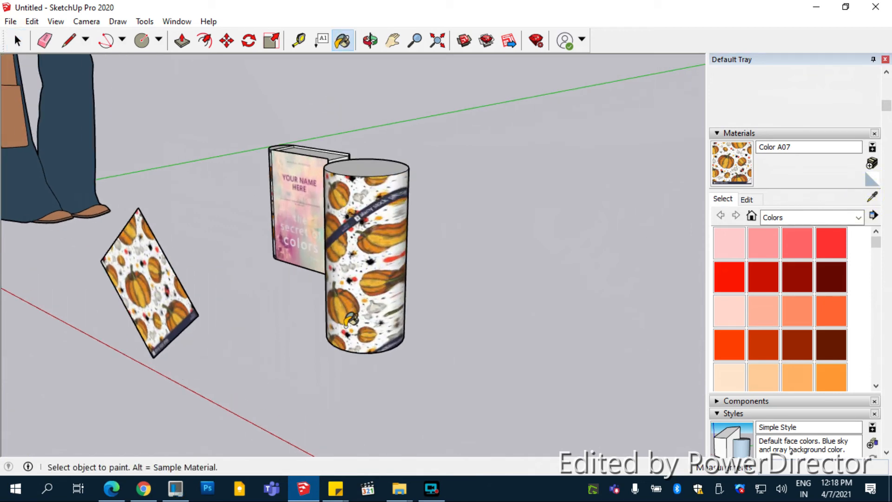
{"action": "middle_click_drag", "start_coordinate": [350, 319], "coordinate": [410, 286]}
{"action": "mouse_move", "coordinate": [332, 268]}
{"action": "middle_mouse_down"}
{"action": "mouse_move", "coordinate": [555, 312]}
{"action": "mouse_move", "coordinate": [452, 402]}
{"action": "mouse_move", "coordinate": [334, 302]}
{"action": "mouse_move", "coordinate": [370, 274]}
{"action": "middle_mouse_up"}
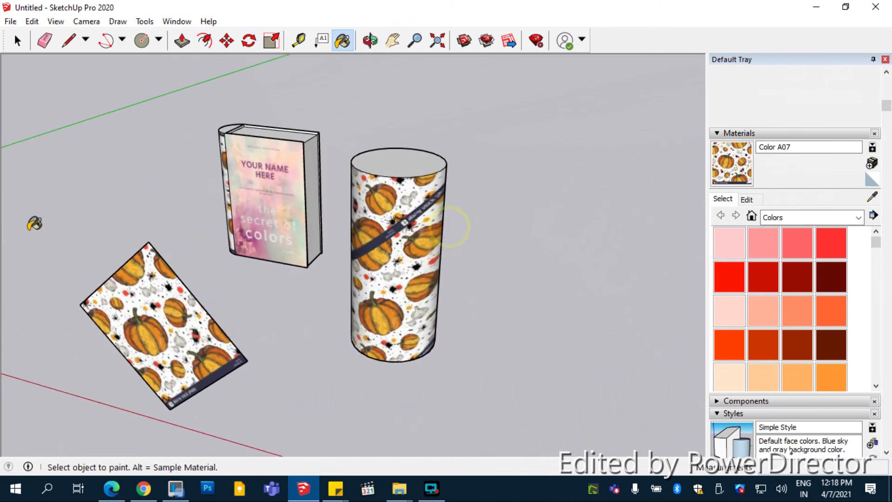
- Rotate the reduced pumpkin image further in its plane around its lower corner until its dark caption strip stands nearly vertical
{"action": "left_click", "coordinate": [16, 44]}
{"action": "left_click", "coordinate": [16, 47]}
{"action": "left_click", "coordinate": [141, 304]}
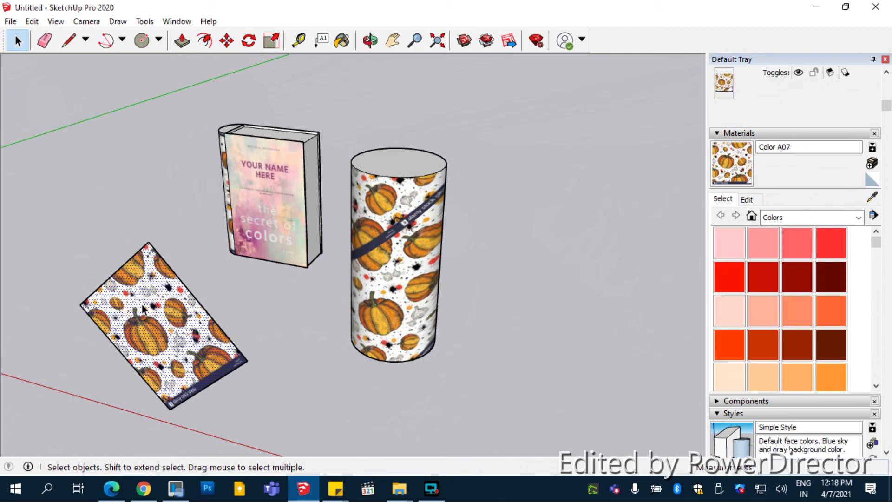
{"action": "middle_click_drag", "start_coordinate": [404, 347], "coordinate": [488, 354]}
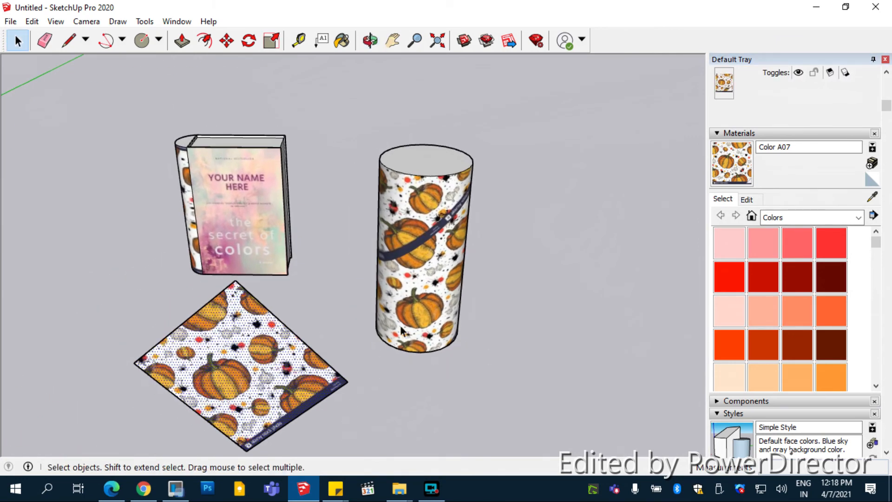
{"action": "middle_click_drag", "start_coordinate": [429, 336], "coordinate": [2, 374]}
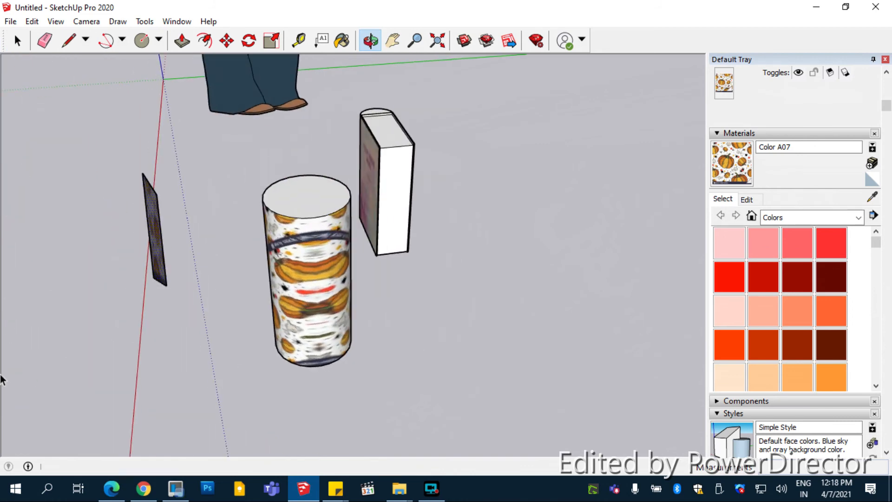
{"action": "middle_click_drag", "start_coordinate": [411, 280], "coordinate": [180, 269]}
{"action": "middle_click_drag", "start_coordinate": [180, 268], "coordinate": [419, 246]}
{"action": "middle_click_drag", "start_coordinate": [292, 244], "coordinate": [546, 247]}
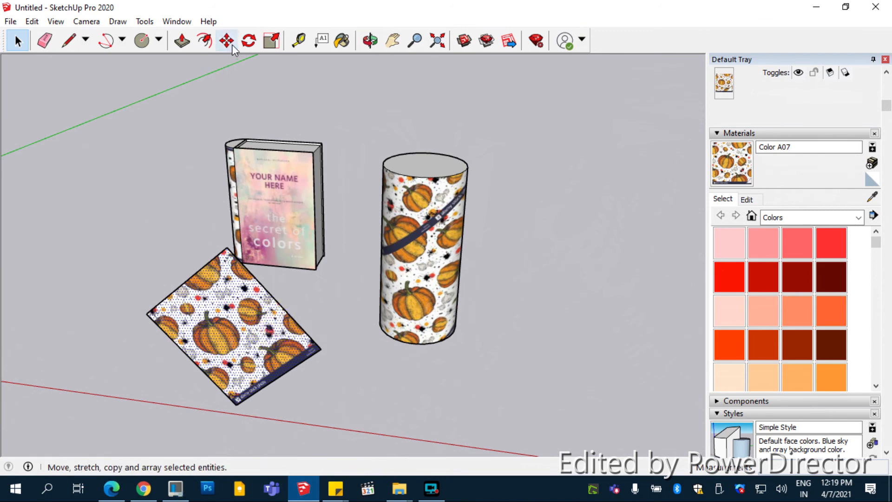
{"action": "left_click", "coordinate": [249, 40]}
{"action": "left_click", "coordinate": [237, 404]}
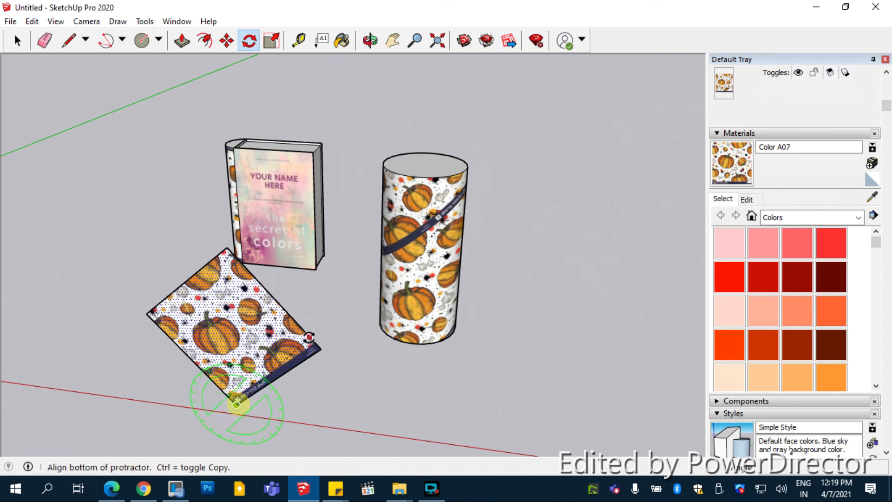
{"action": "left_click", "coordinate": [320, 349]}
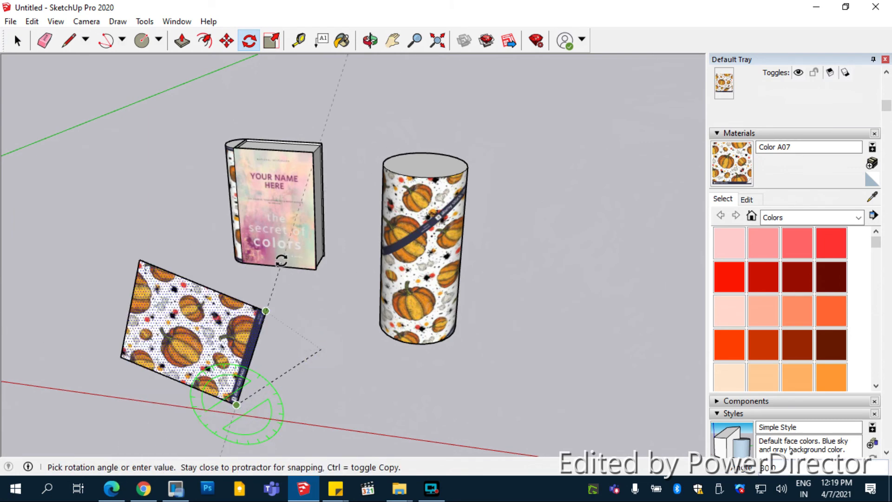
{"action": "left_click", "coordinate": [247, 223]}
- Stretch the sideways pumpkin image in width and height, finishing with a further widening by a factor of about 1.25
{"action": "key", "text": "s"}
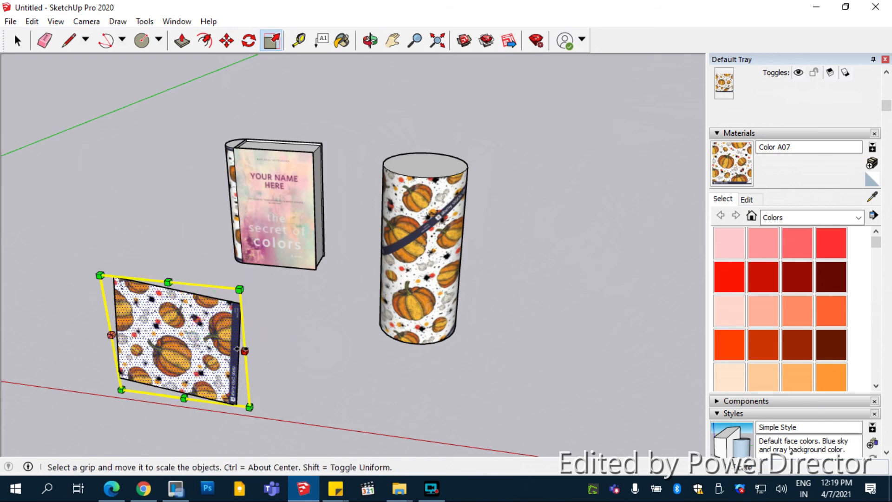
{"action": "left_click", "coordinate": [238, 349]}
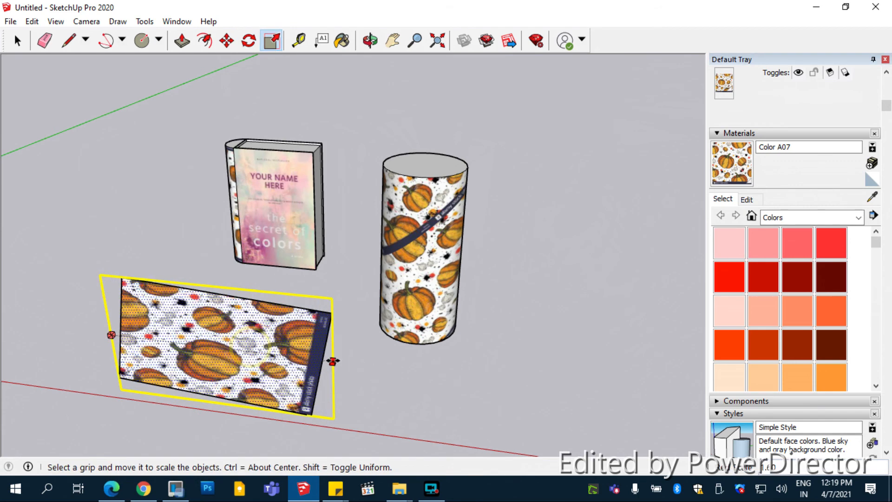
{"action": "left_click", "coordinate": [302, 356]}
{"action": "left_click", "coordinate": [200, 281]}
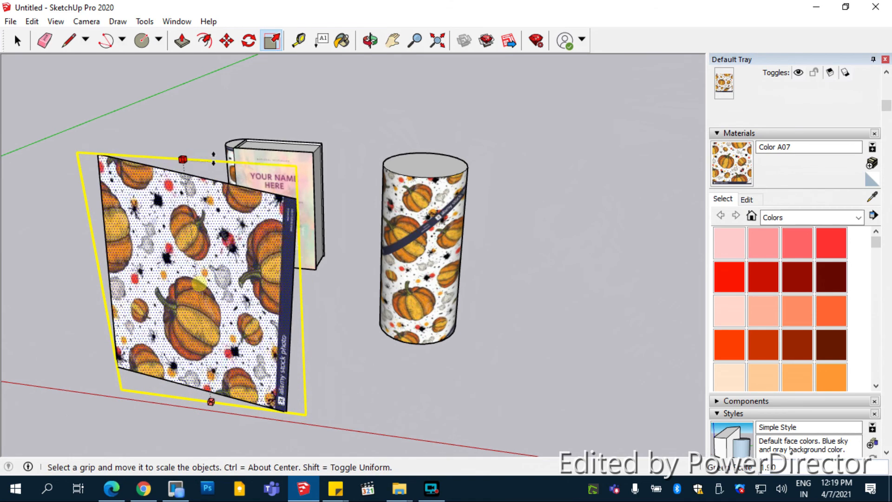
{"action": "left_click", "coordinate": [181, 143]}
{"action": "left_click_drag", "start_coordinate": [301, 294], "coordinate": [356, 295]}
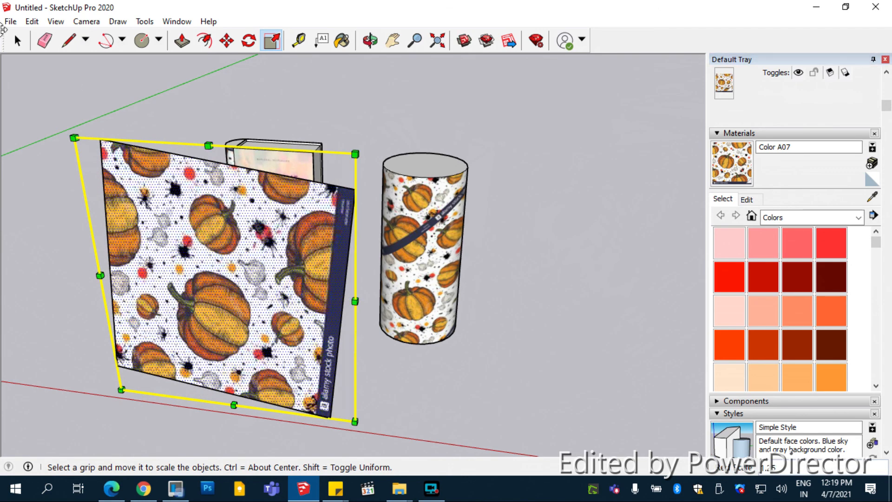
{"action": "left_click", "coordinate": [17, 41]}
- Sample the stretched sideways pumpkin image and repaint the cylinder's curved side with it
{"action": "left_click", "coordinate": [872, 196]}
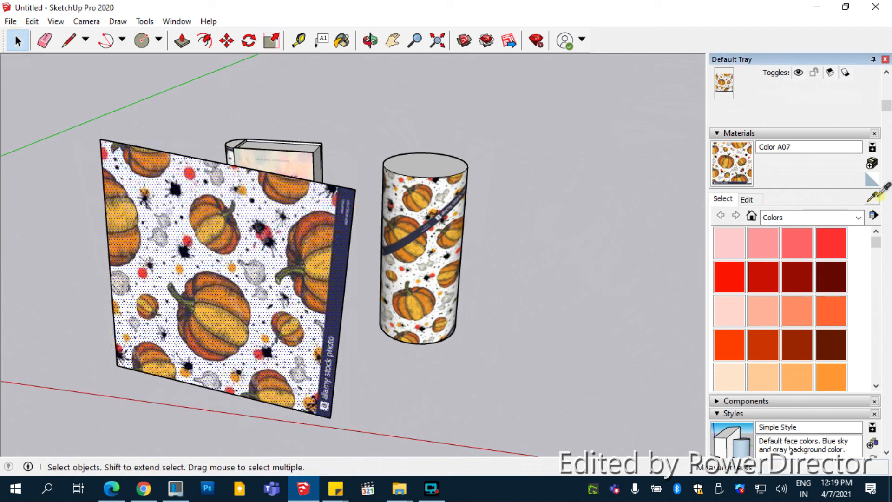
{"action": "left_click", "coordinate": [329, 321]}
{"action": "left_click", "coordinate": [446, 269]}
{"action": "mouse_move", "coordinate": [446, 268]}
{"action": "middle_mouse_down"}
{"action": "mouse_move", "coordinate": [40, 241]}
{"action": "mouse_move", "coordinate": [163, 310]}
{"action": "mouse_move", "coordinate": [499, 403]}
{"action": "mouse_move", "coordinate": [573, 280]}
{"action": "mouse_move", "coordinate": [123, 138]}
{"action": "mouse_move", "coordinate": [499, 311]}
{"action": "middle_mouse_up"}
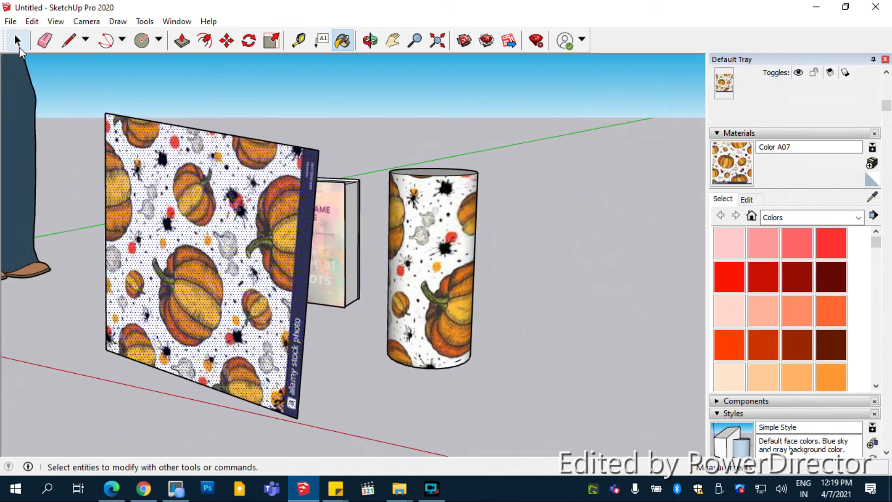
{"action": "left_click", "coordinate": [19, 48]}
{"action": "left_click", "coordinate": [422, 102]}
- Delete the cylinder and the flat pumpkin image together, keeping the book
{"action": "middle_click_drag", "start_coordinate": [427, 122], "coordinate": [565, 392]}
{"action": "scroll", "coordinate": [277, 236], "scroll_direction": "down", "scroll_amount": 3}
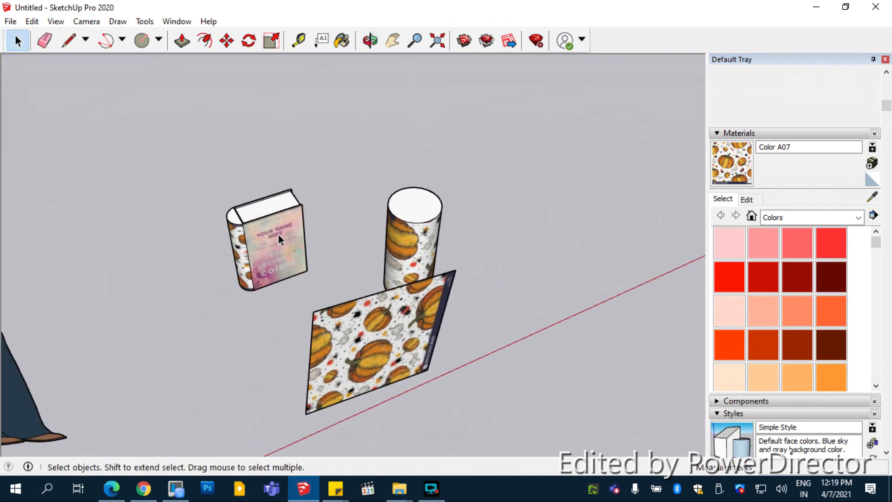
{"action": "middle_click_drag", "start_coordinate": [278, 235], "coordinate": [562, 341]}
{"action": "left_click_drag", "start_coordinate": [453, 119], "coordinate": [453, 118]}
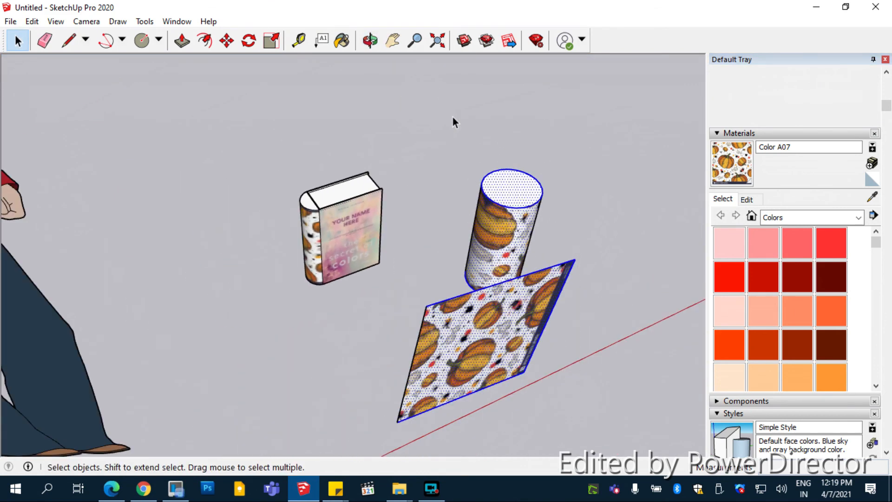
{"action": "key", "text": "Delete"}
{"action": "left_click", "coordinate": [443, 367]}
- Check which context commands are available for the book's curved spine face, looking for texture options
{"action": "scroll", "coordinate": [370, 261], "scroll_direction": "up", "scroll_amount": 3}
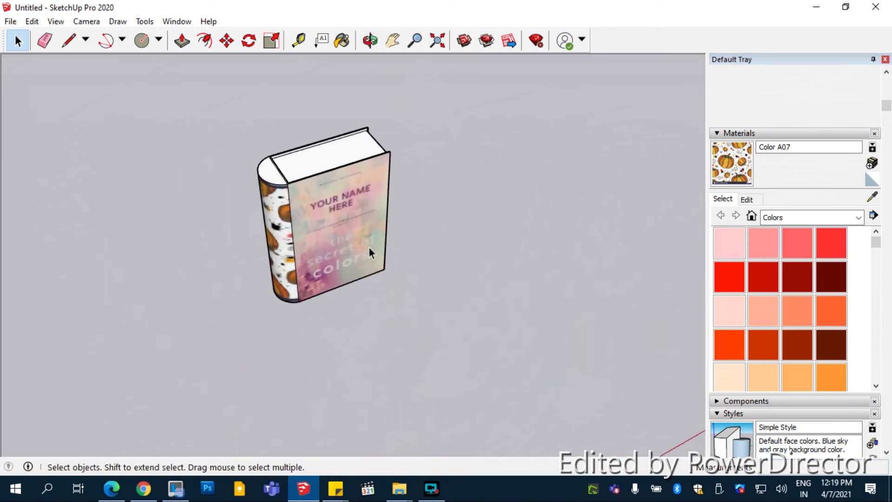
{"action": "scroll", "coordinate": [363, 239], "scroll_direction": "up", "scroll_amount": 2}
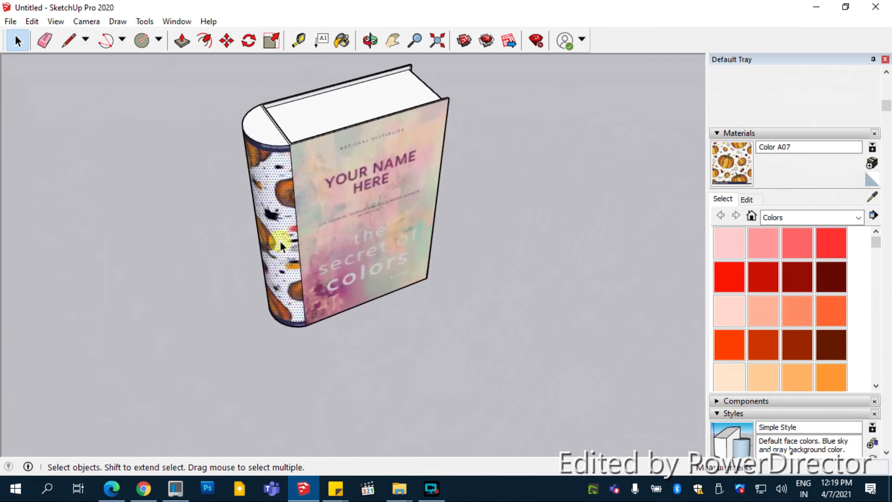
{"action": "right_click", "coordinate": [281, 242]}
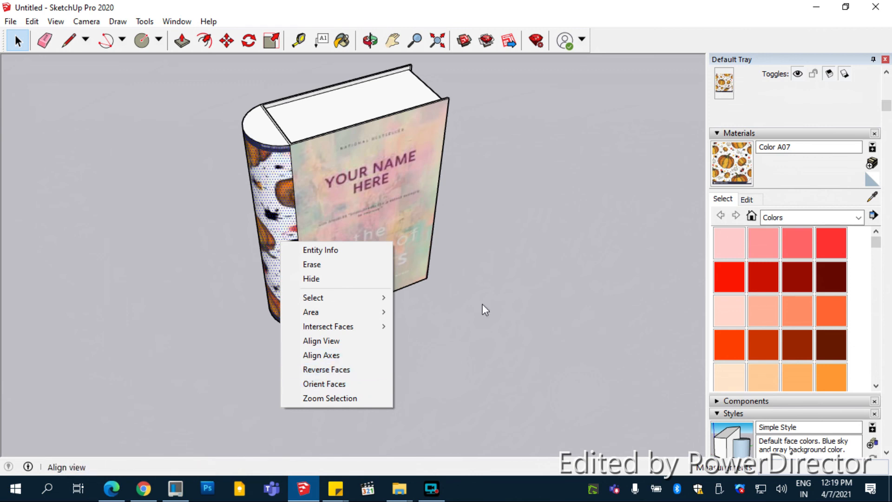
{"action": "left_click", "coordinate": [558, 279]}
{"action": "scroll", "coordinate": [302, 324], "scroll_direction": "down", "scroll_amount": 3}
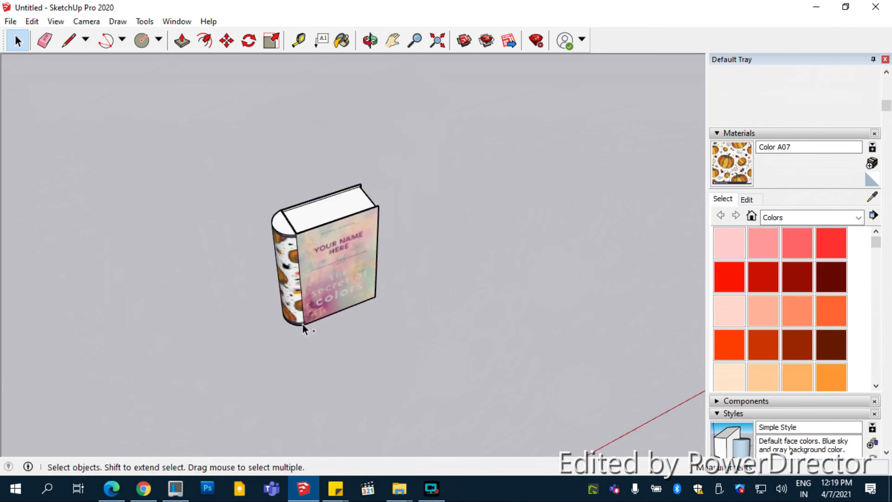
- Undo the deletion of the cylinder and the flat pumpkin image
{"action": "key", "text": "ctrl+z"}
{"action": "key", "text": "ctrl+z"}
{"action": "scroll", "coordinate": [402, 248], "scroll_direction": "down", "scroll_amount": 3}
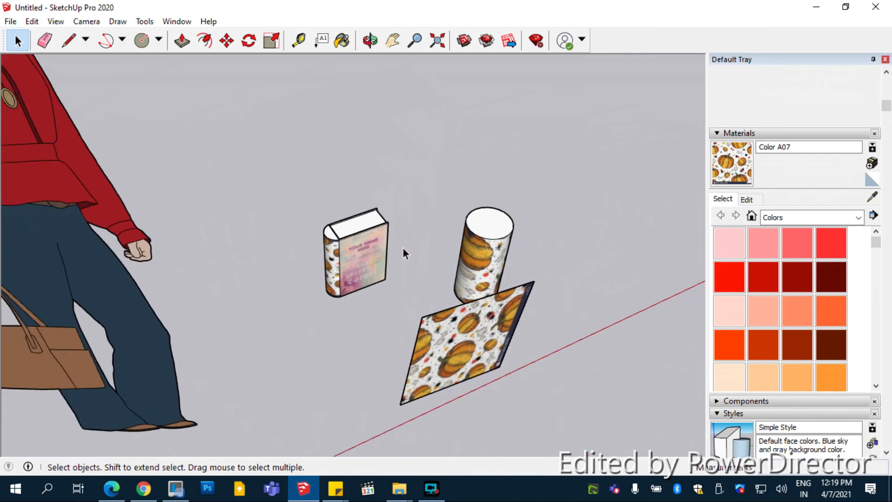
- Start positioning the texture on the book's flat front cover, nudge the image slightly and finish the positioning
{"action": "scroll", "coordinate": [383, 249], "scroll_direction": "up", "scroll_amount": 3}
{"action": "left_click", "coordinate": [375, 250]}
{"action": "right_click", "coordinate": [374, 249]}
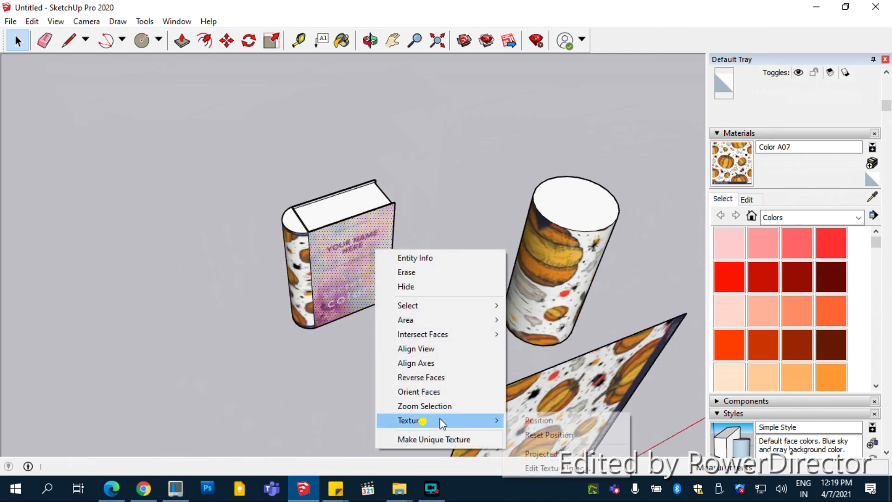
{"action": "mouse_move", "coordinate": [422, 419]}
{"action": "left_click", "coordinate": [541, 420]}
{"action": "mouse_move", "coordinate": [358, 254]}
{"action": "left_mouse_down"}
{"action": "mouse_move", "coordinate": [368, 250]}
{"action": "mouse_move", "coordinate": [350, 259]}
{"action": "mouse_move", "coordinate": [365, 251]}
{"action": "left_mouse_up"}
{"action": "left_click", "coordinate": [556, 137]}
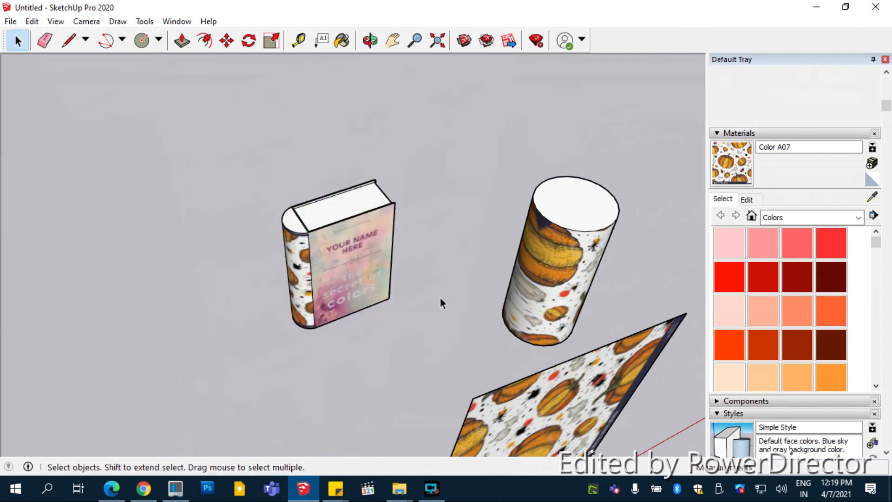
{"action": "left_click", "coordinate": [441, 484]}
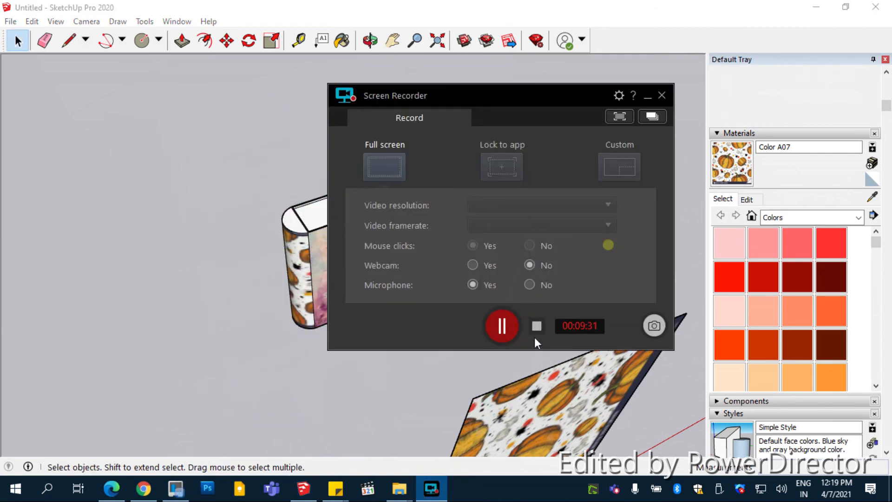